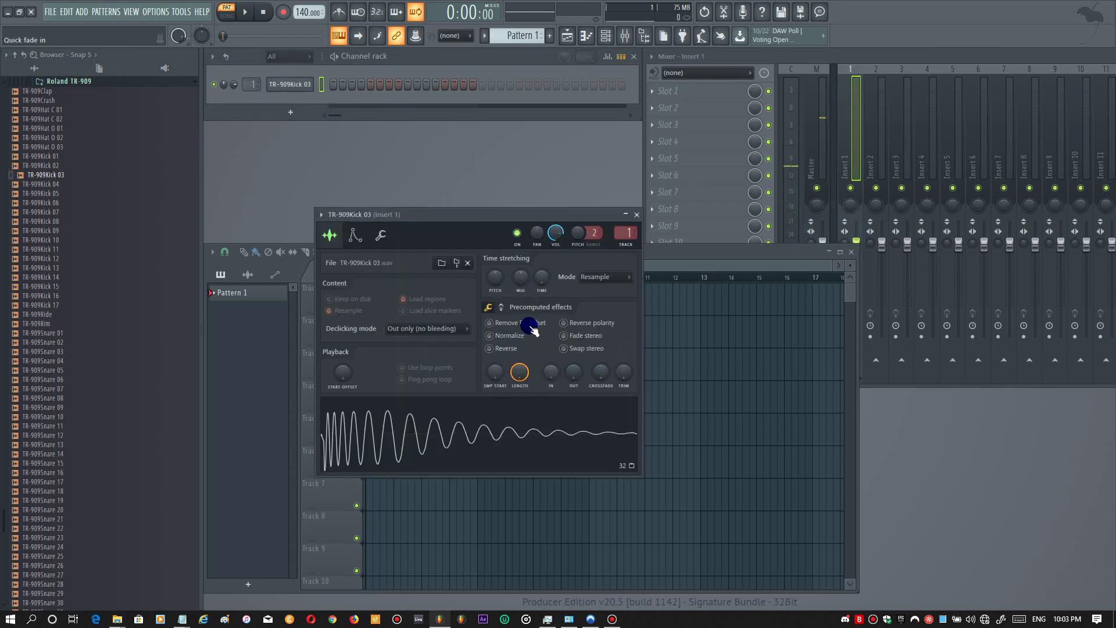
- Normalize the TR-909 kick sample and set its time-stretching mode to e2 transient
left_click(510, 337)
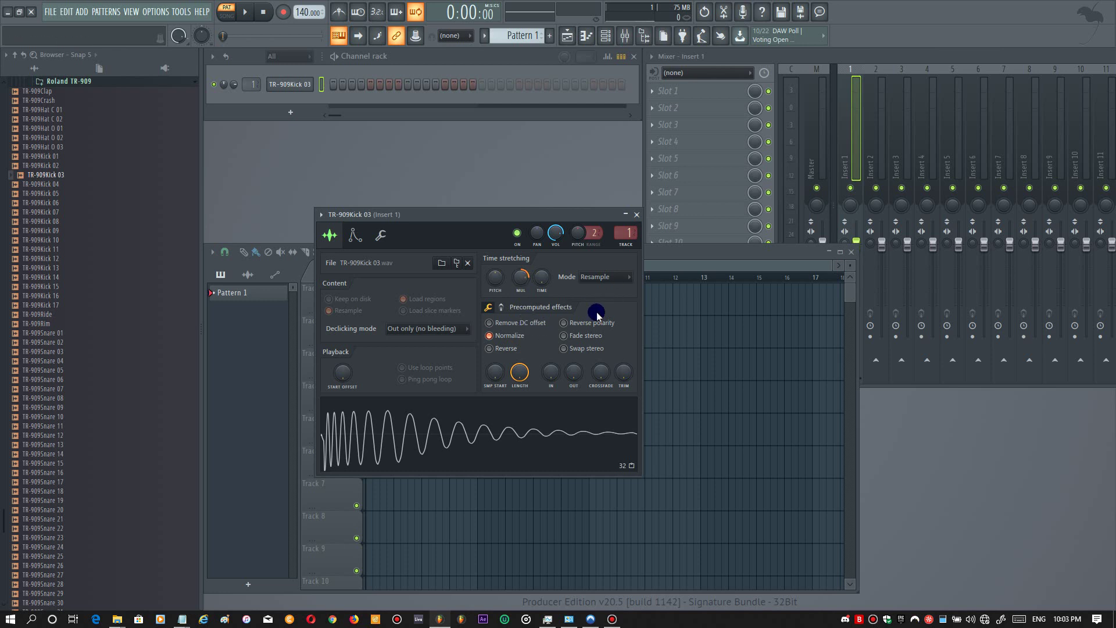
left_click(472, 420)
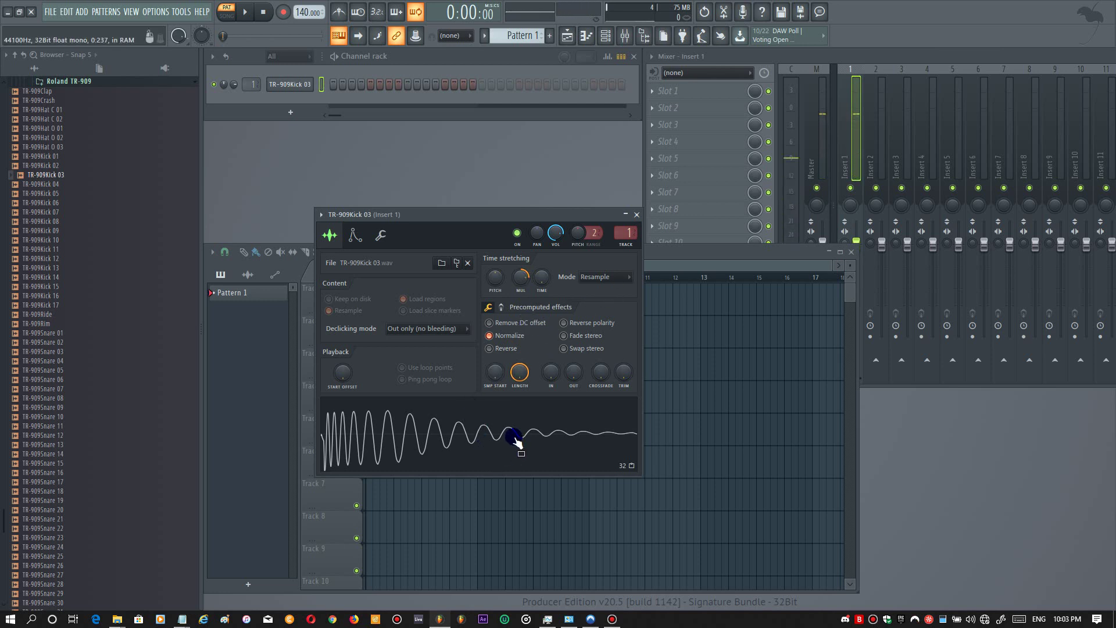
left_click(617, 277)
left_click(641, 310)
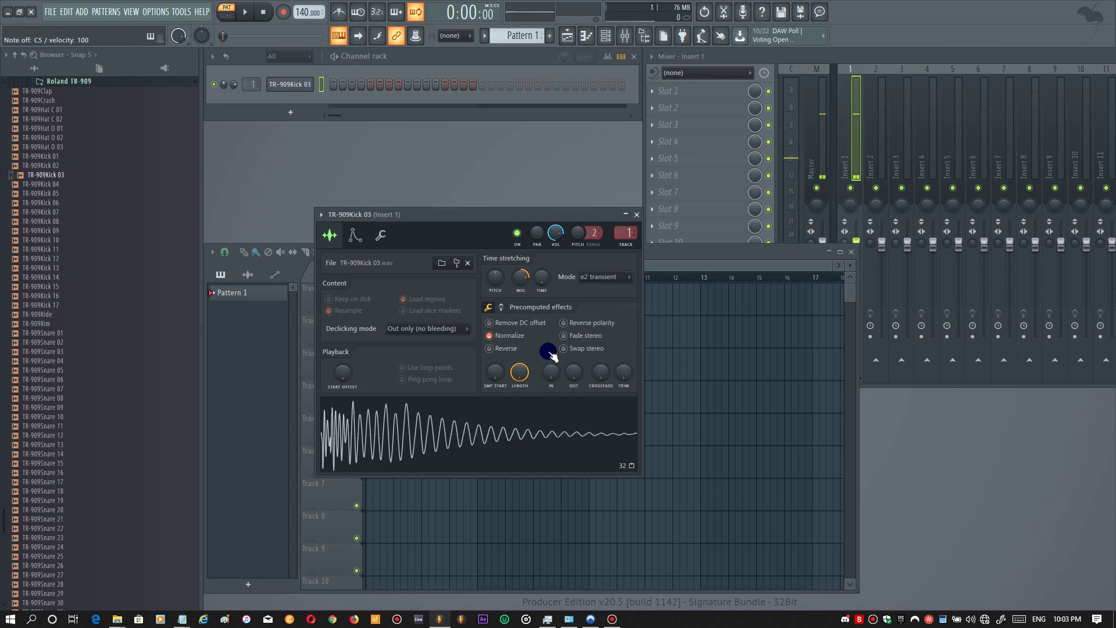
- Try the e2 generic and e3 mono stretching modes on the kick, and settle on e3 generic
left_click(623, 278)
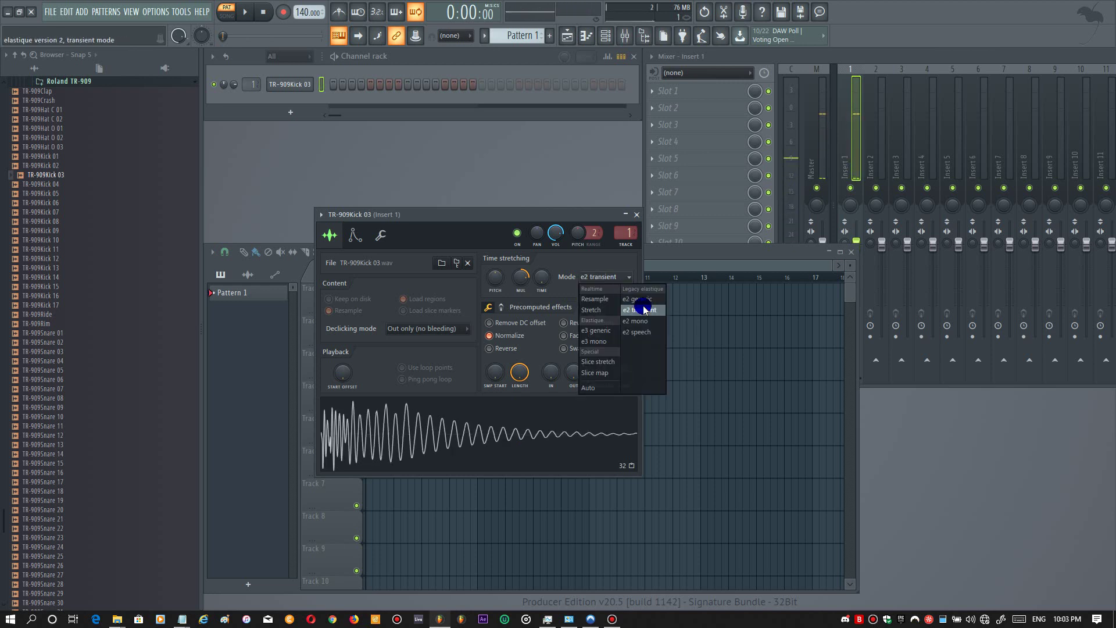
left_click(643, 299)
left_click(616, 278)
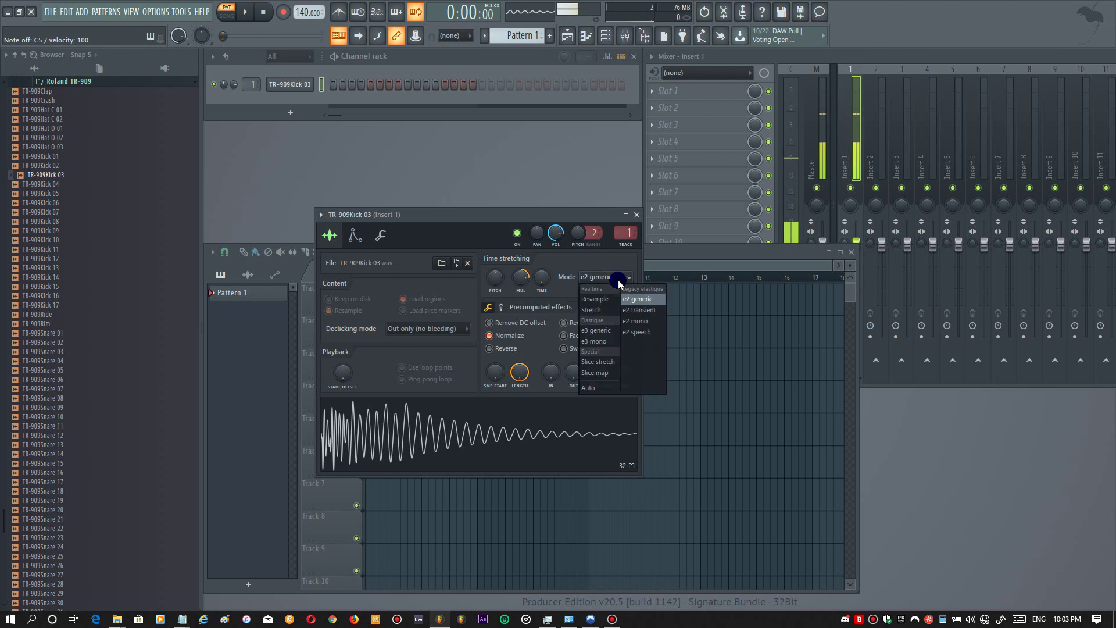
left_click(610, 343)
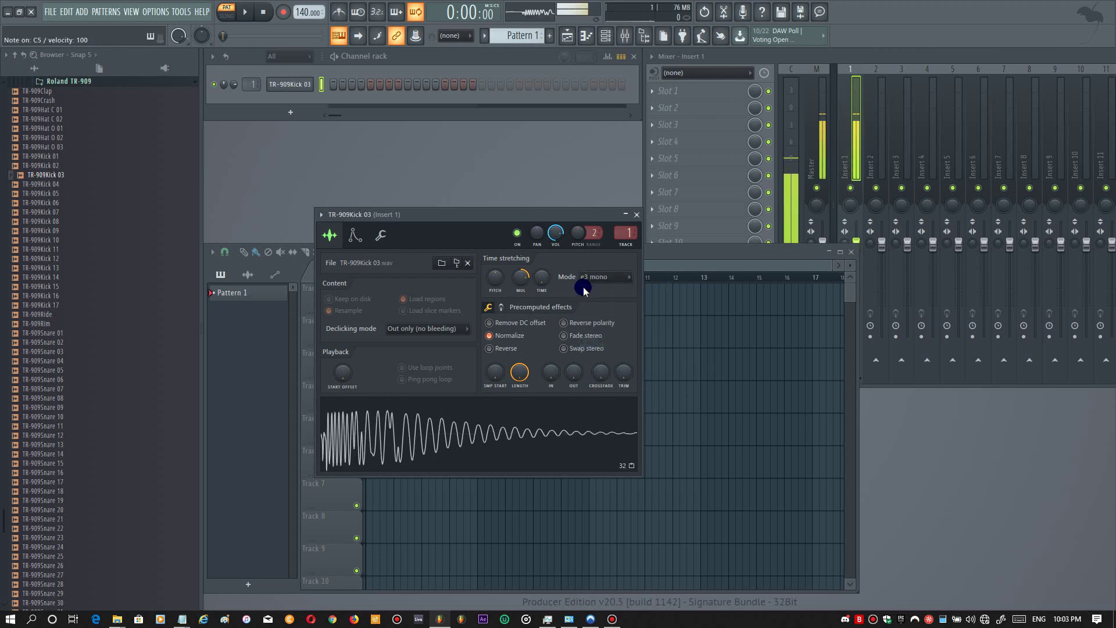
left_click(616, 279)
left_click(599, 330)
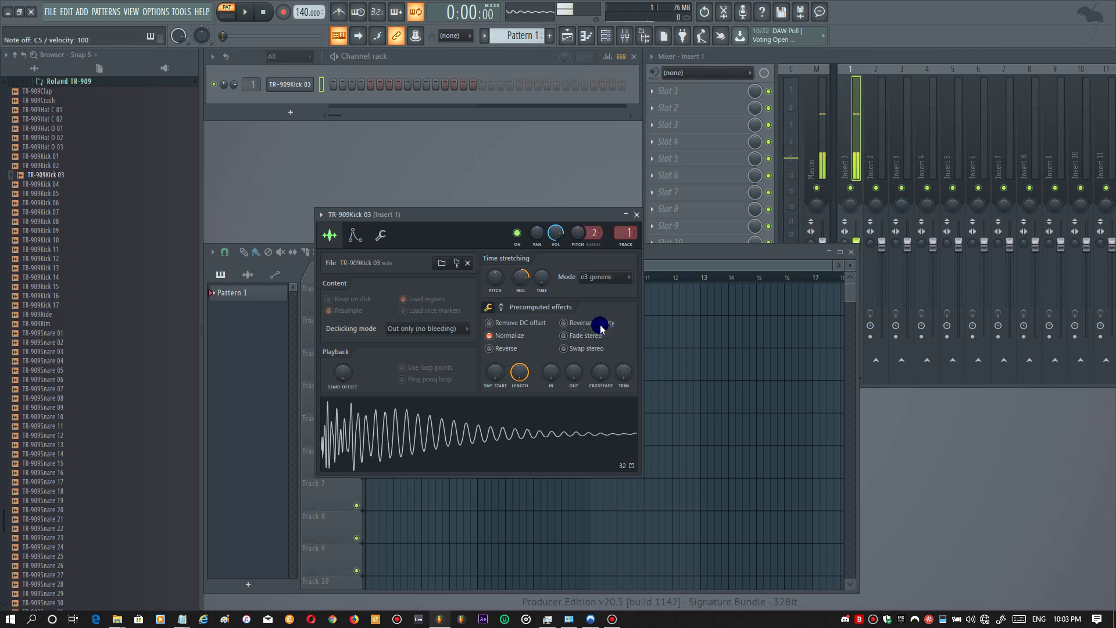
- Adjust the pogo and EQ amounts in the kick's precomputed effects and audition the sound
left_click(501, 307)
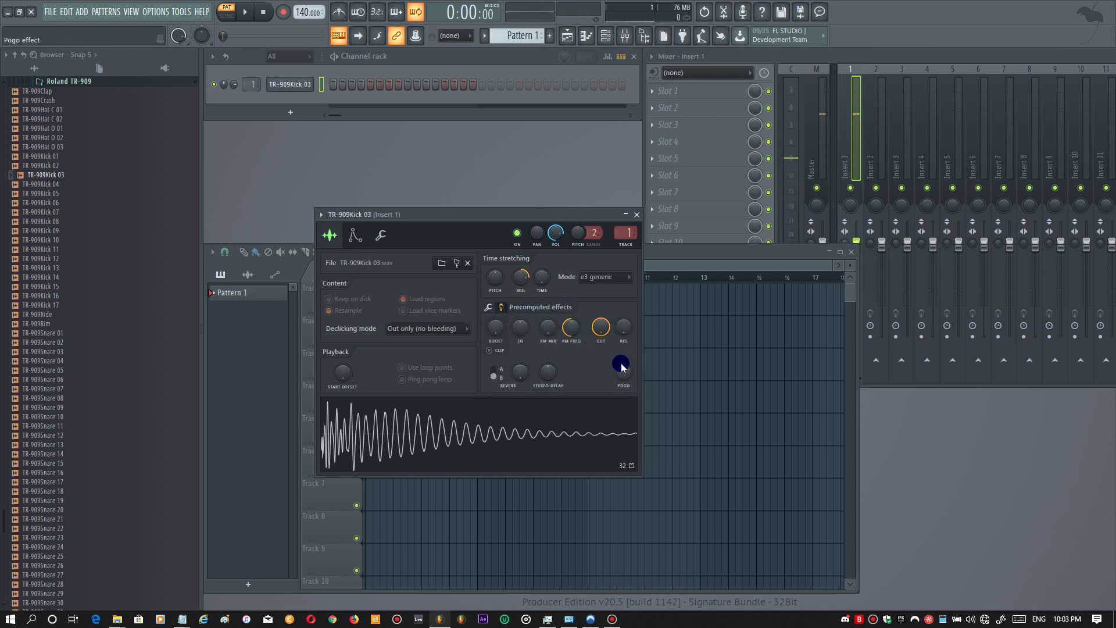
left_click_drag(623, 372, 622, 381)
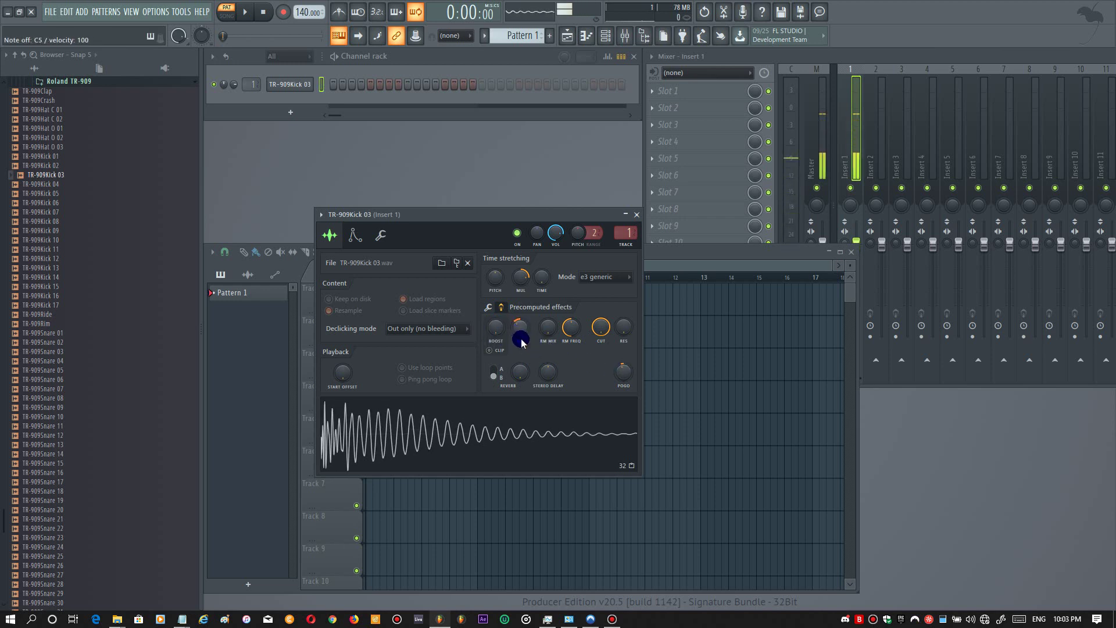
left_click_drag(521, 337, 521, 378)
key("q")
key("q")
key("q")
key("q")
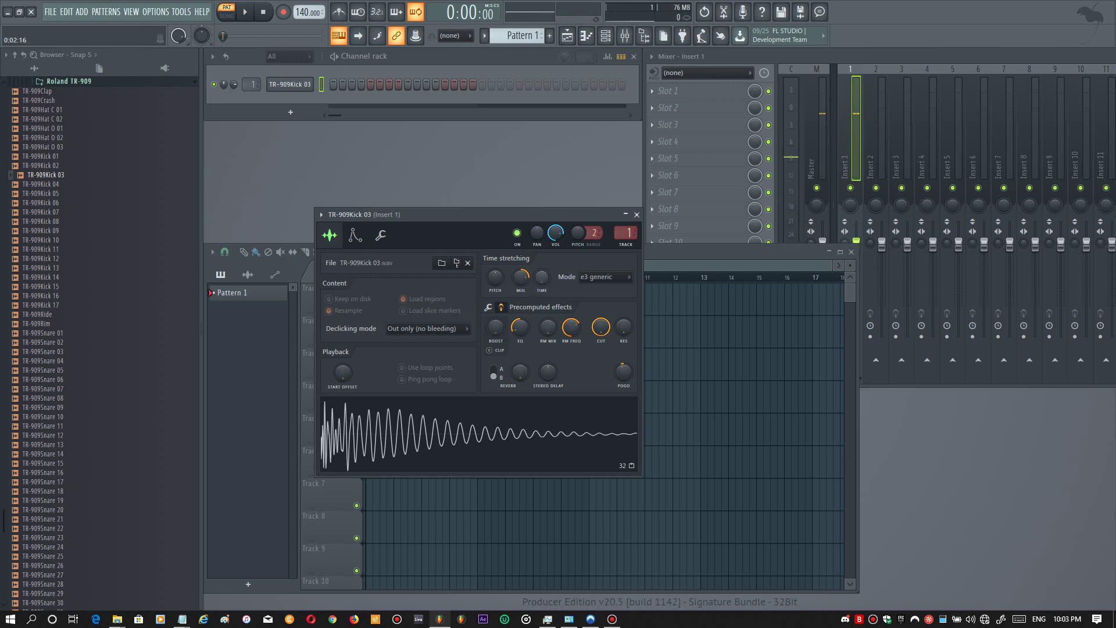
- Fine-tune the time-stretching time of the kick sample and audition it
left_click_drag(541, 281, 541, 288)
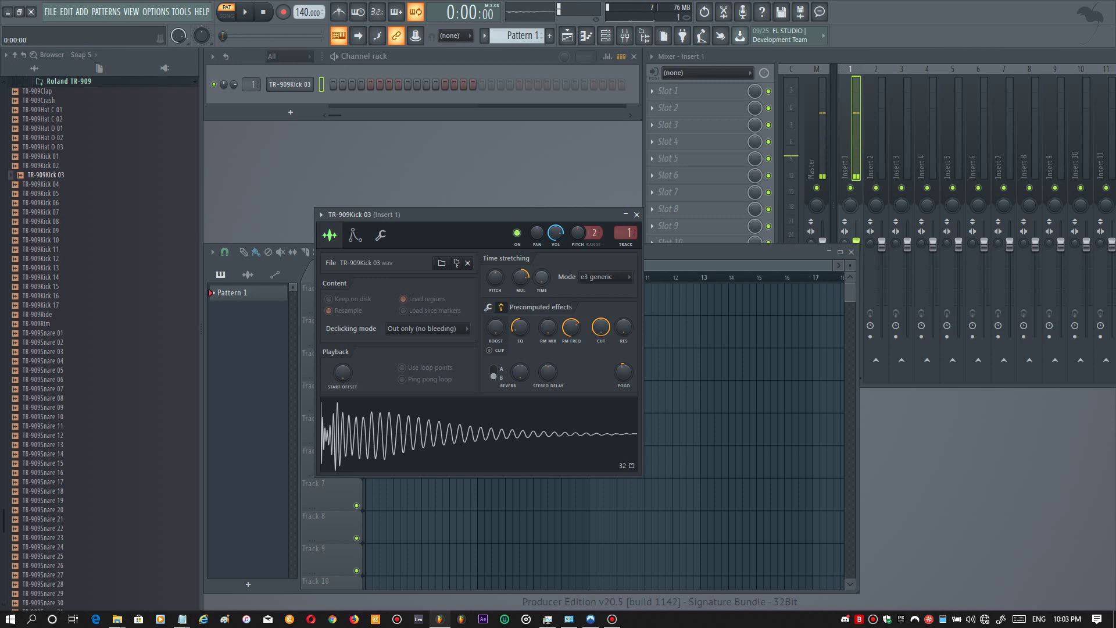
left_click(541, 299)
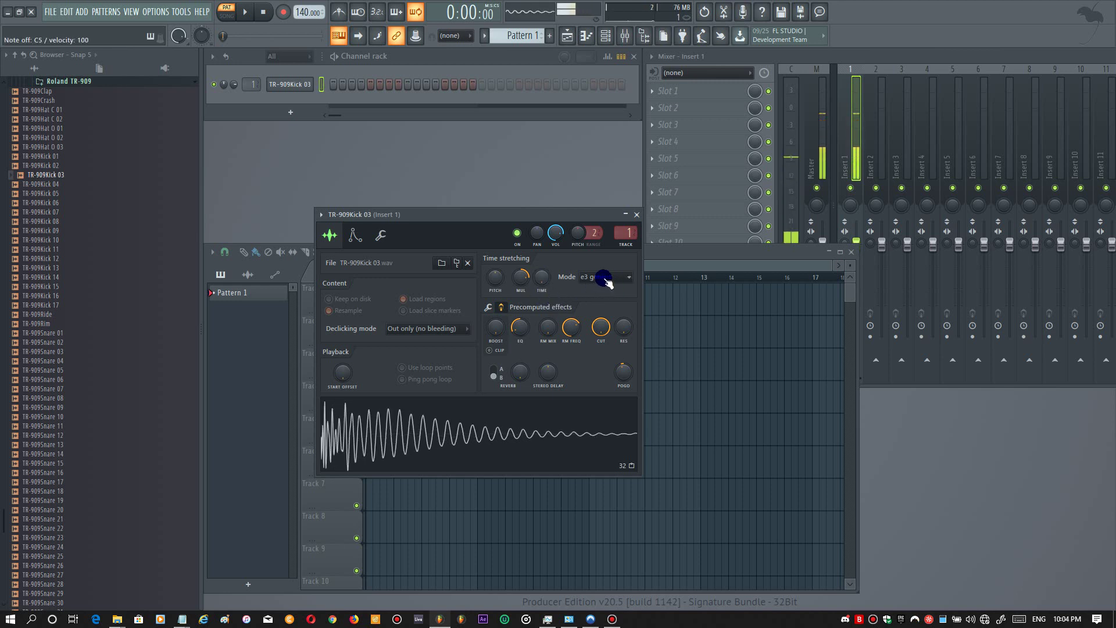
left_click(548, 320)
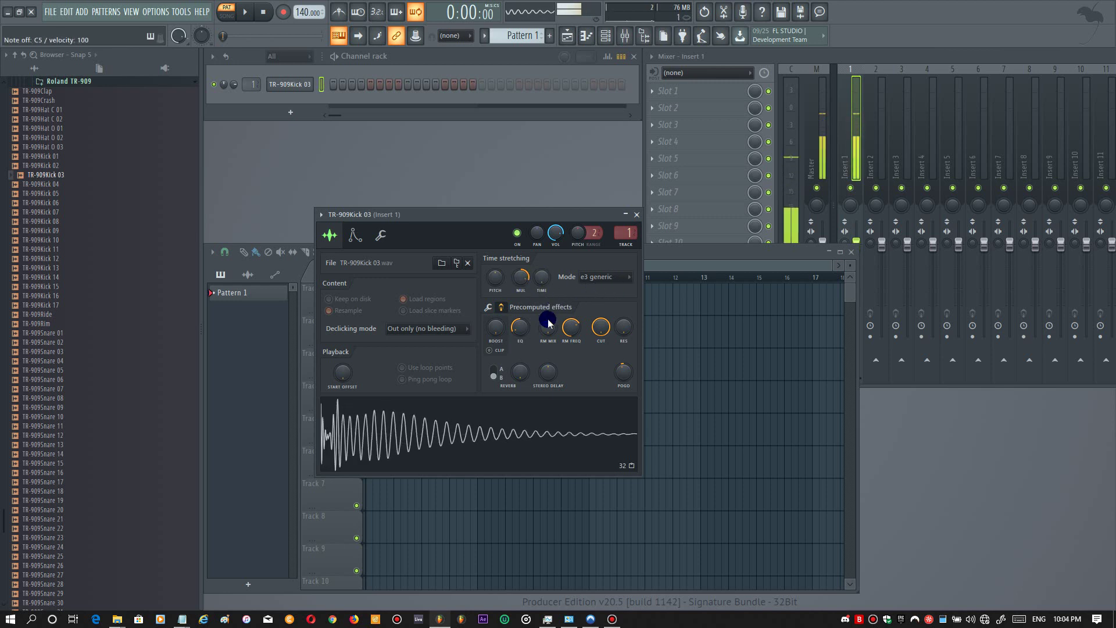
- Compare the e3 mono, e2 generic and e2 transient stretching modes on the kick, and return to e3 generic
left_click(616, 278)
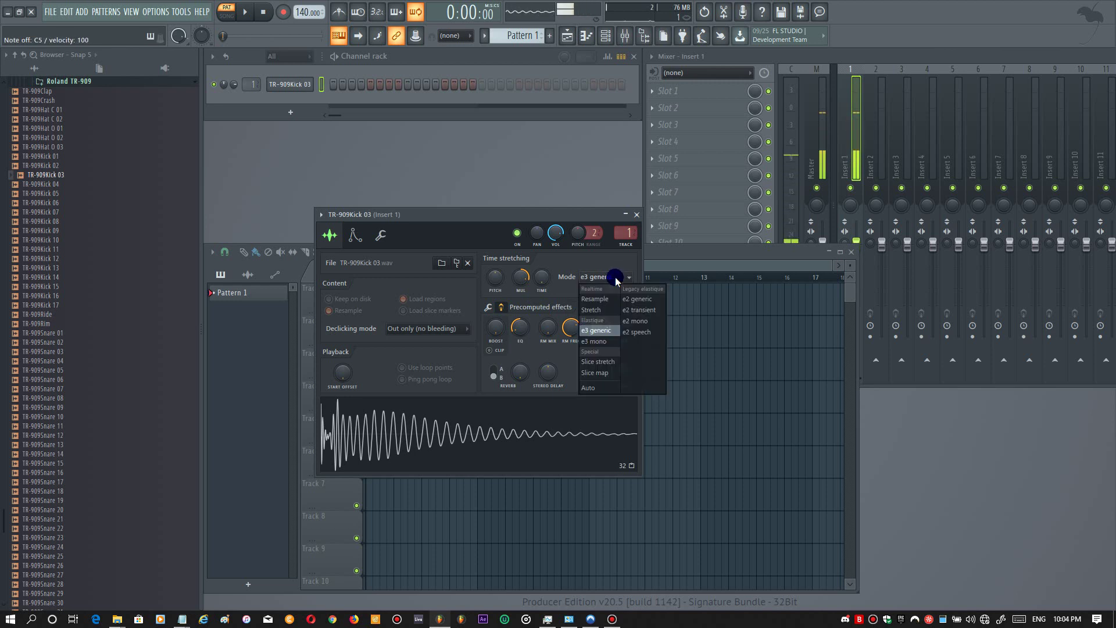
left_click(604, 330)
left_click_drag(602, 271, 593, 341)
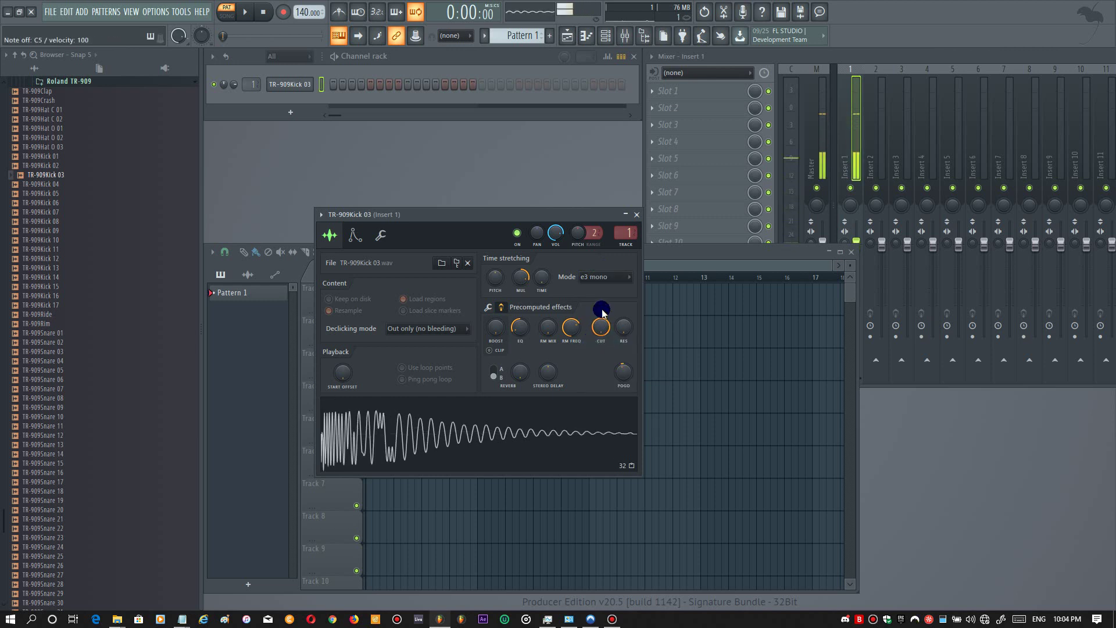
left_click(607, 278)
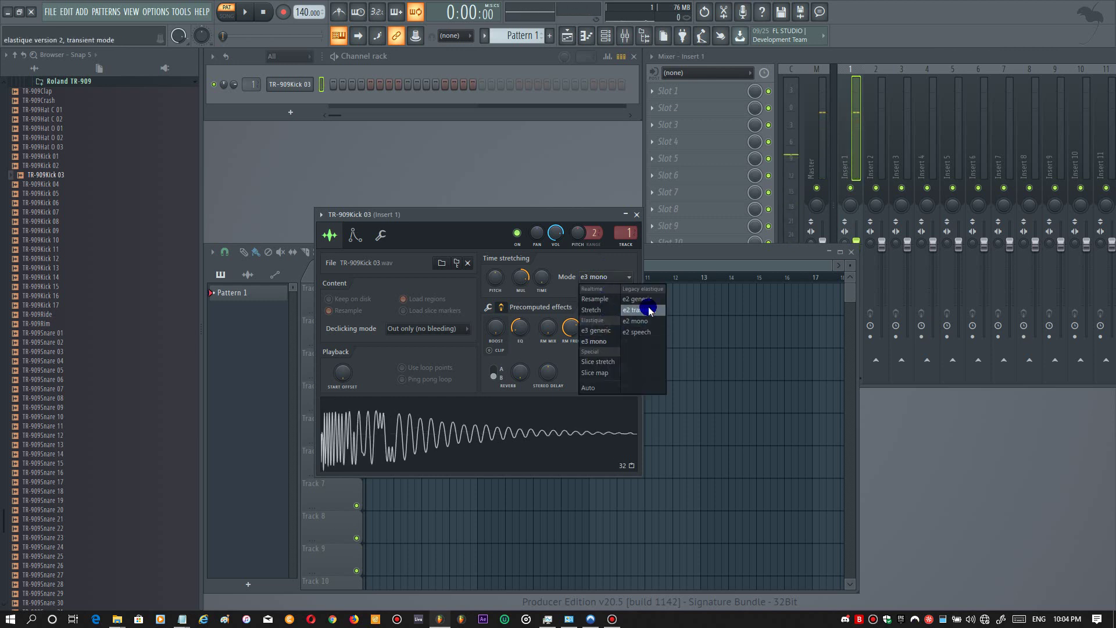
left_click(651, 298)
left_click(623, 280)
left_click(642, 309)
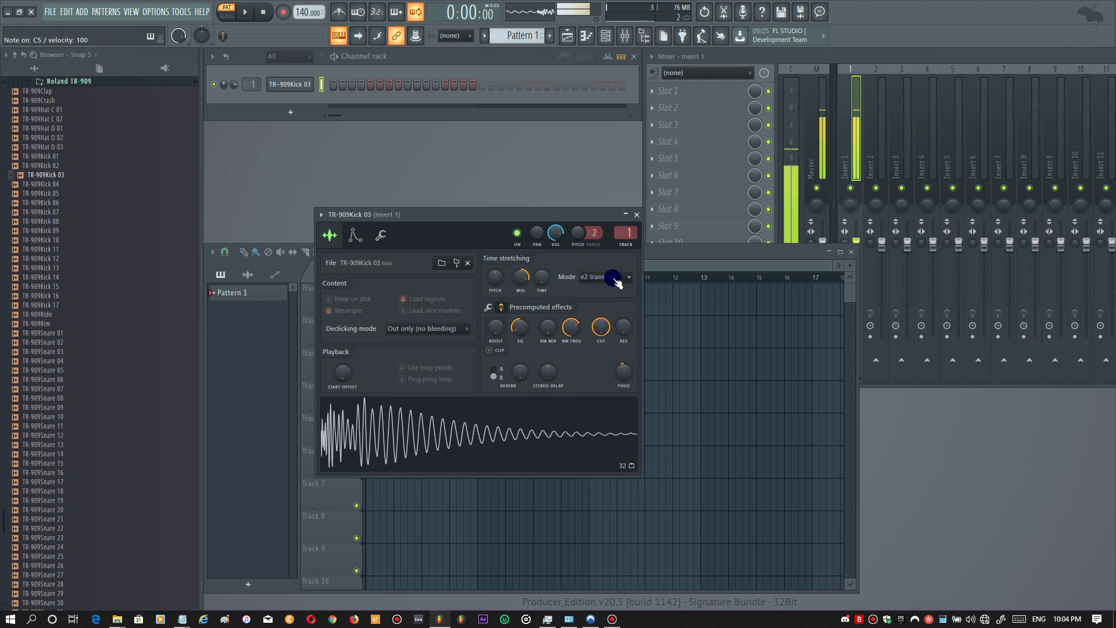
left_click(617, 280)
left_click(593, 331)
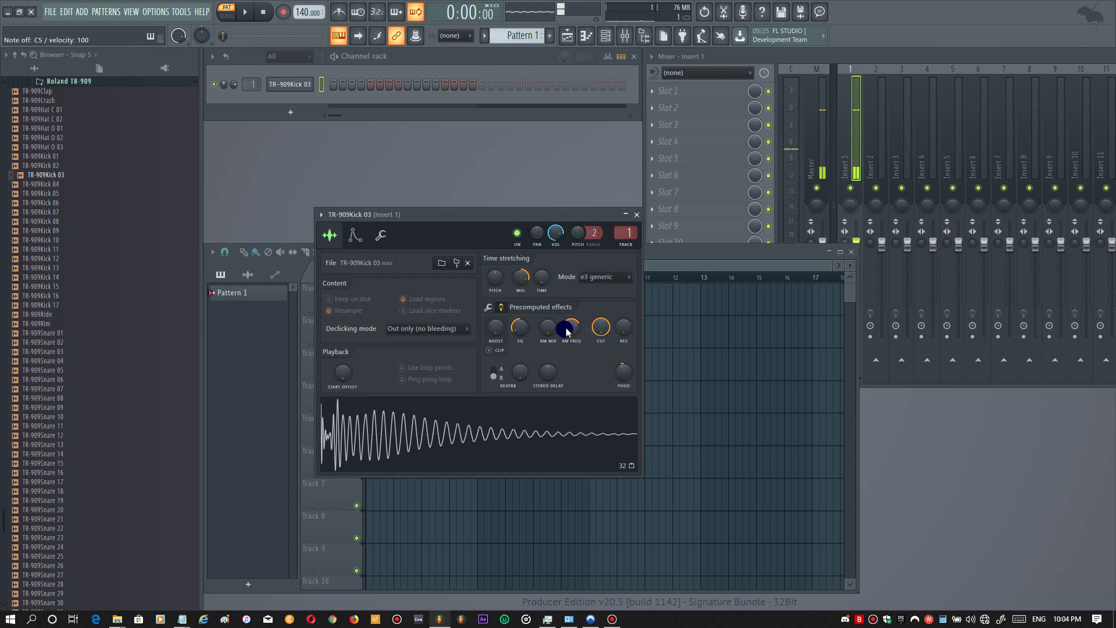
- Place an F#4 note about half a bar long at the start of the kick's piano roll and play the pattern
key("z")
key("z")
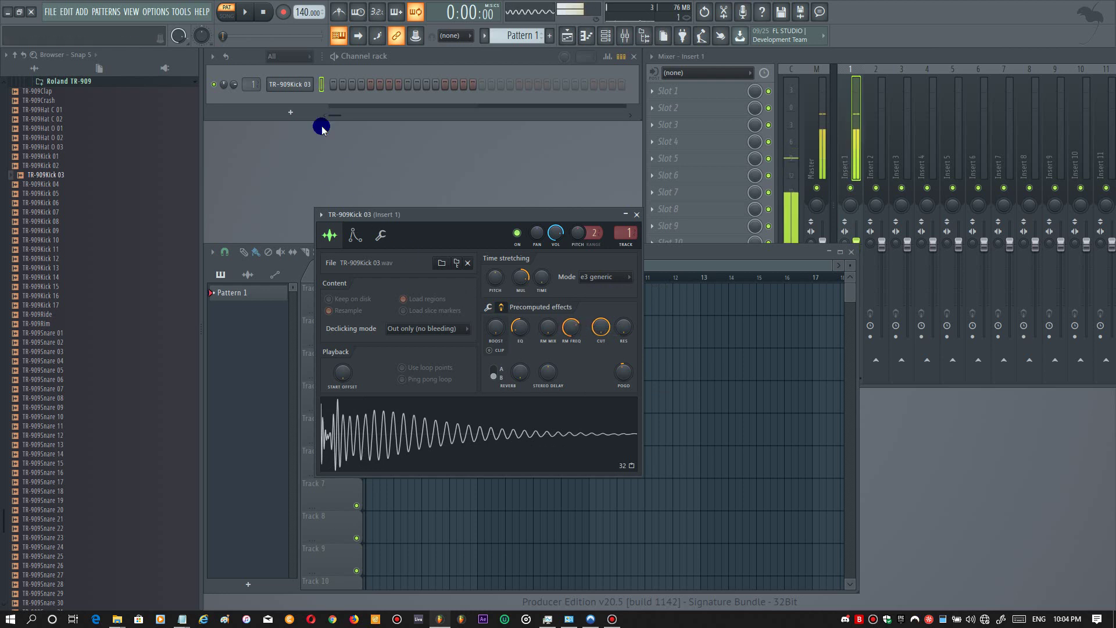
right_click(306, 87)
left_click(343, 86)
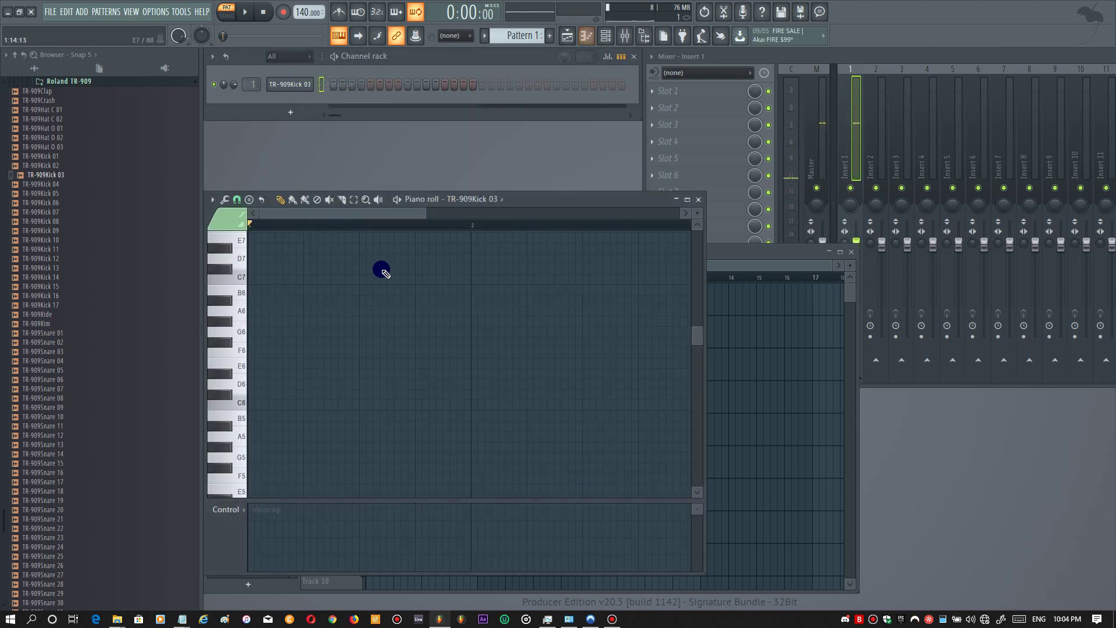
scroll(301, 419, "down", 4)
scroll(290, 455, "down", 2)
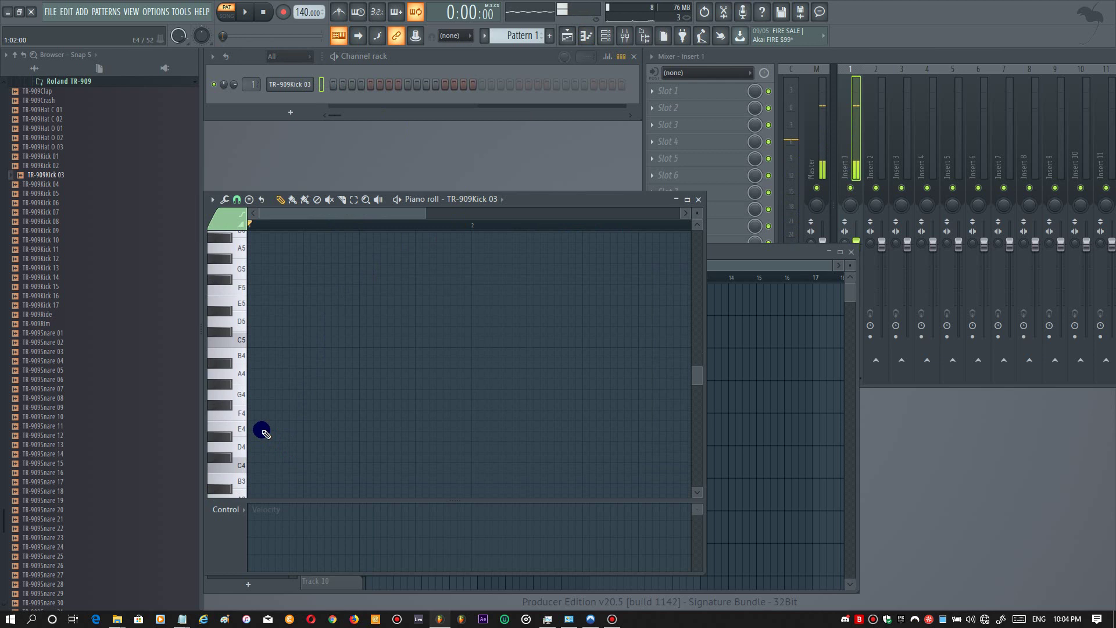
left_click(254, 407)
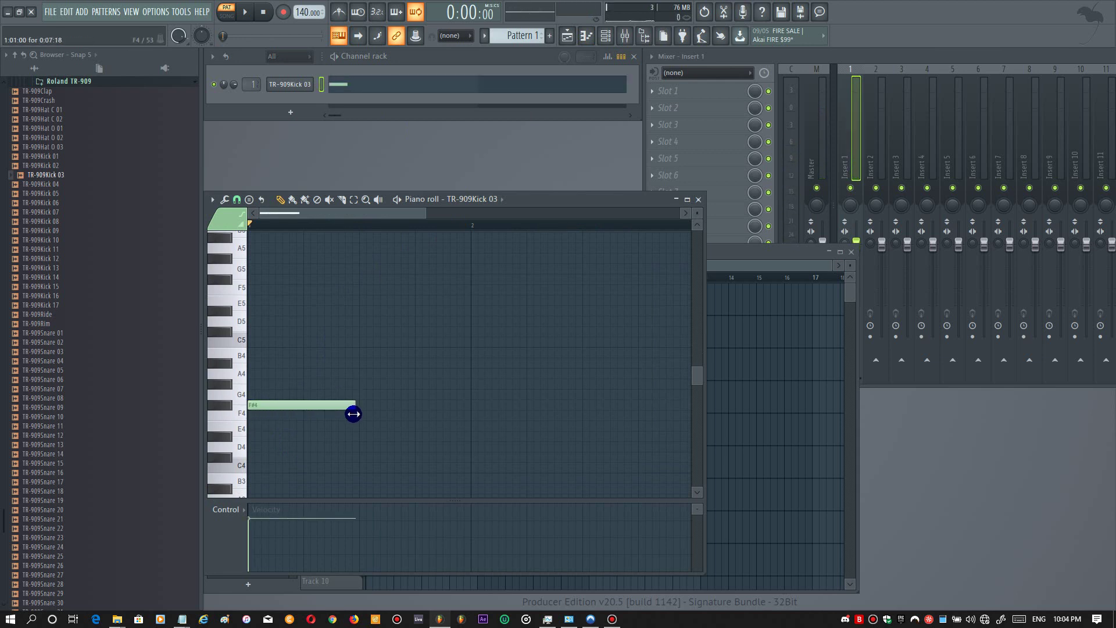
key("space")
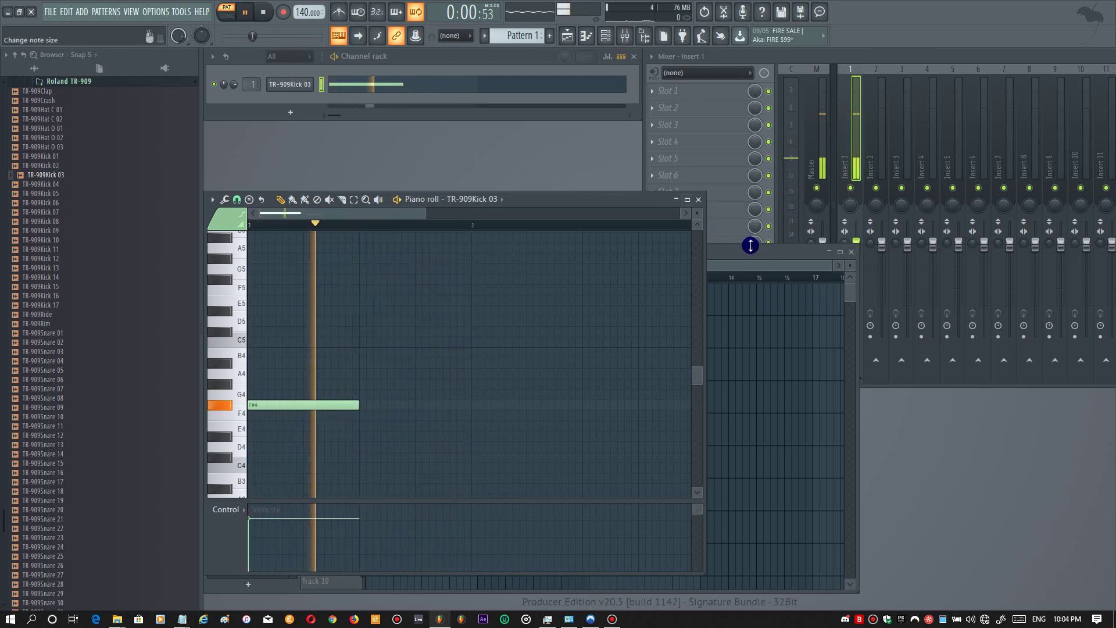
- Bring up the mixer, reopen the kick's sampler settings, and enable Clip with a slight gain boost in the precomputed effects
left_click(853, 53)
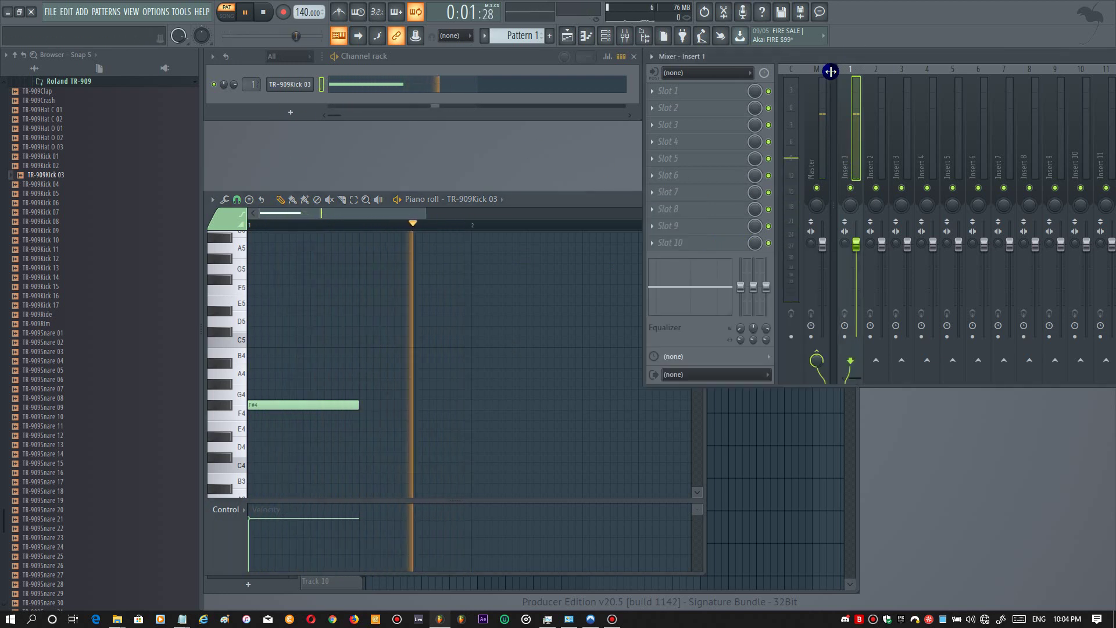
left_click(294, 84)
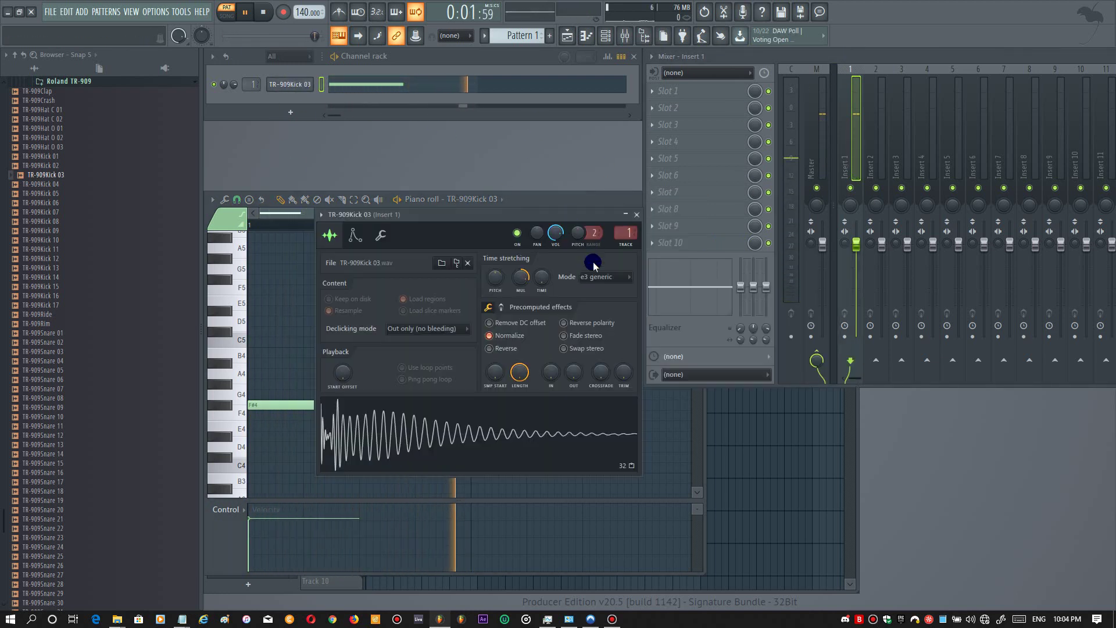
left_click(503, 310)
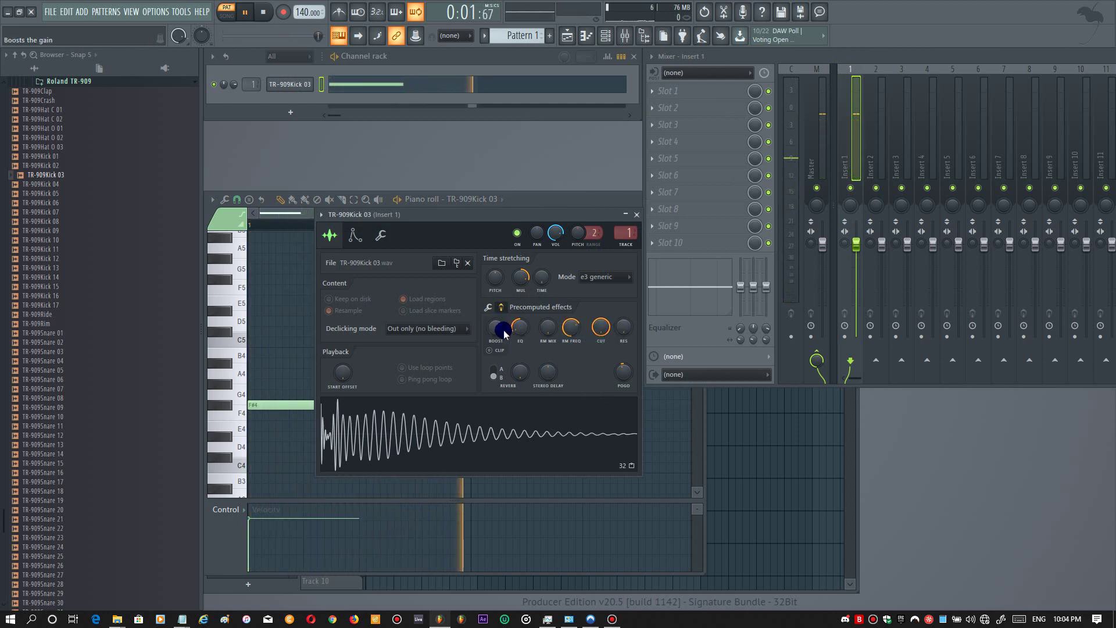
left_click(489, 350)
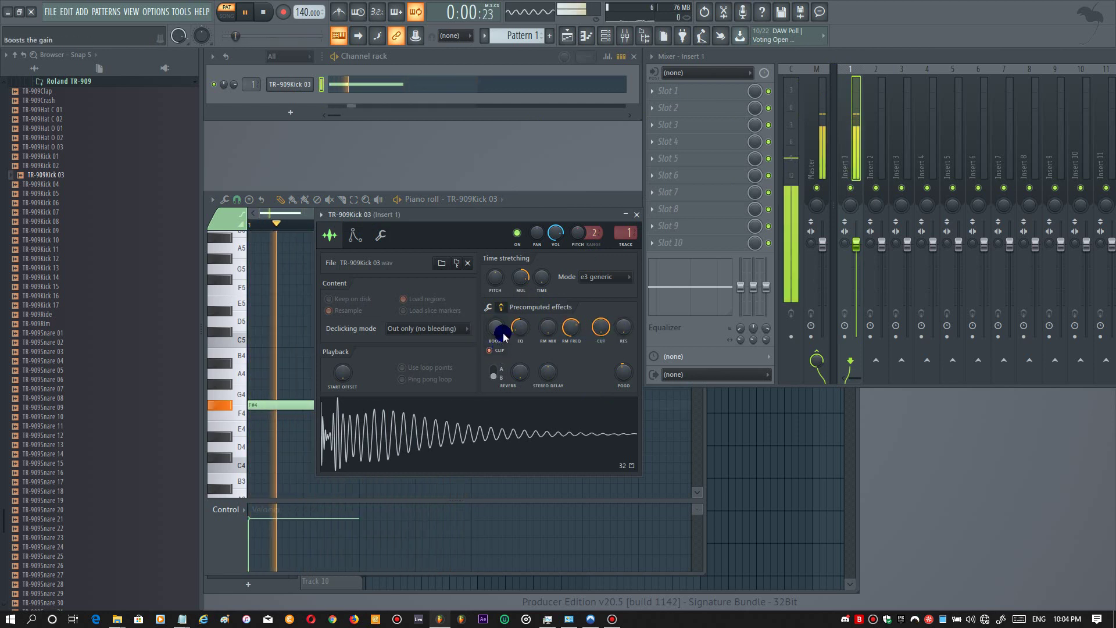
left_click_drag(496, 336, 496, 336)
scroll(497, 339, "down", 3)
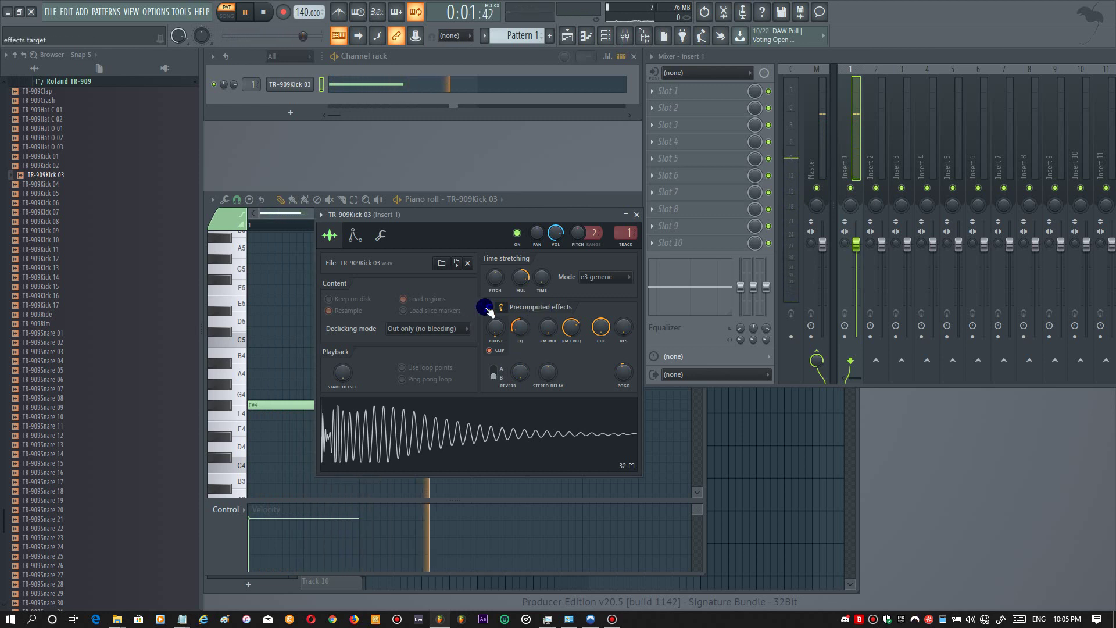
- Enable Remove DC offset alongside Normalize for the kick sample
left_click(487, 308)
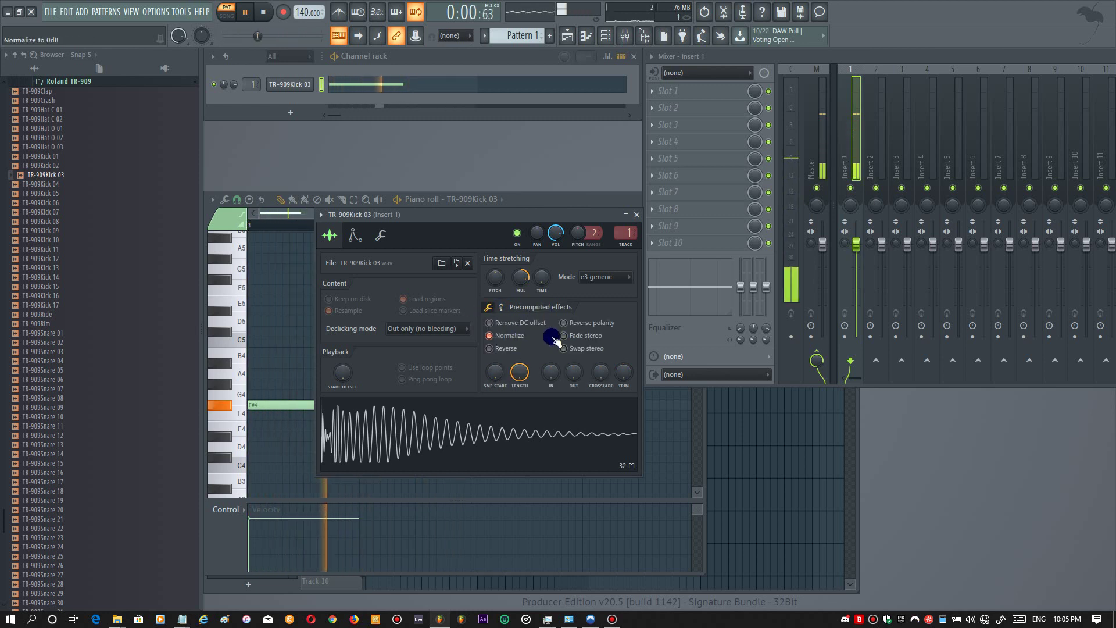
left_click(511, 333)
left_click(516, 323)
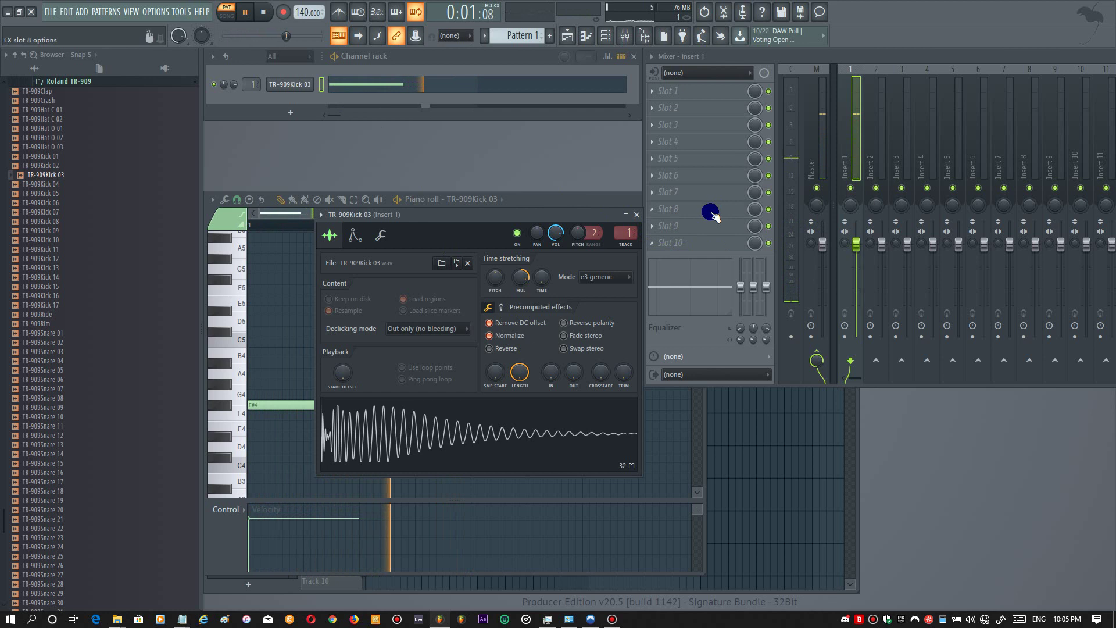
- Load Fruity Fast Dist into slot 3 of Insert 1 and adjust its mix, post and threshold, with the pre amp at about 72%
left_click(691, 124)
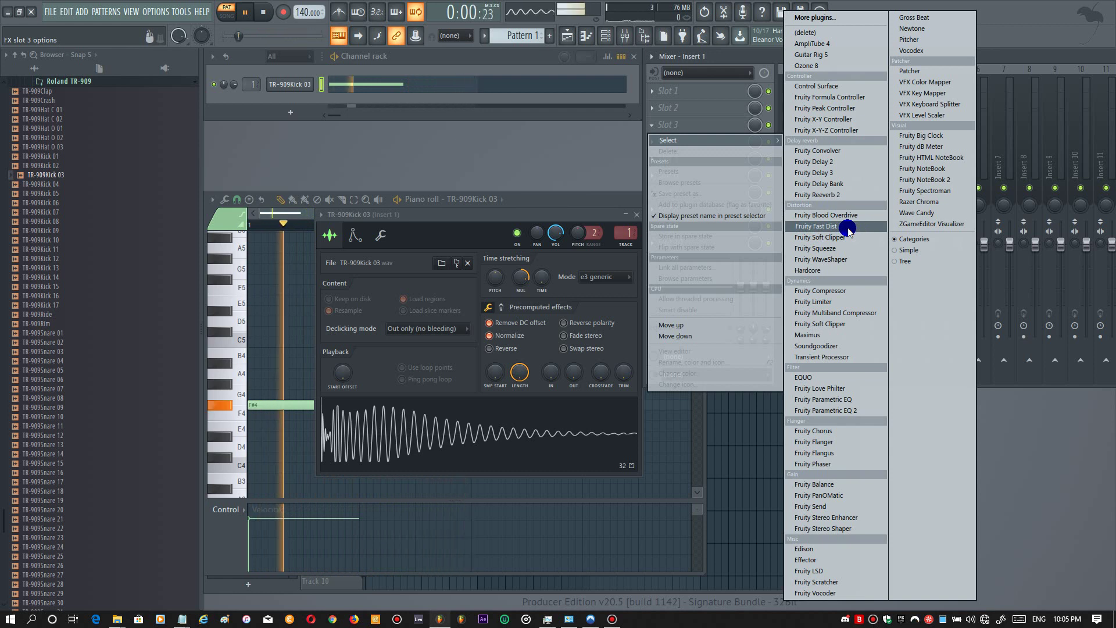
left_click(845, 227)
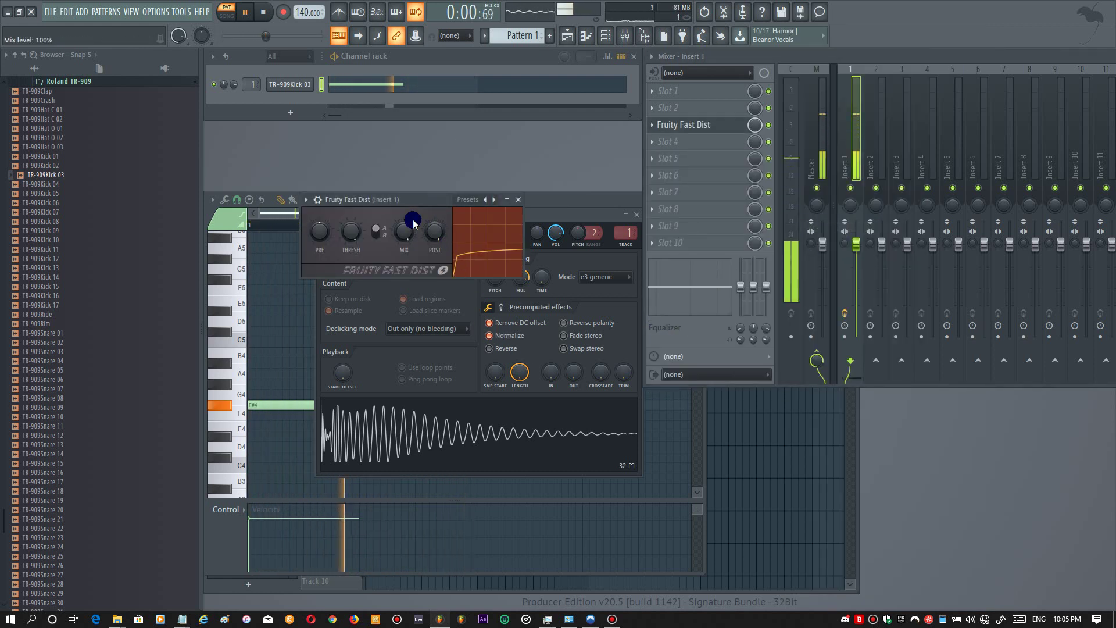
mouse_move(412, 224)
left_mouse_down()
mouse_move(412, 250)
mouse_move(409, 235)
left_mouse_up()
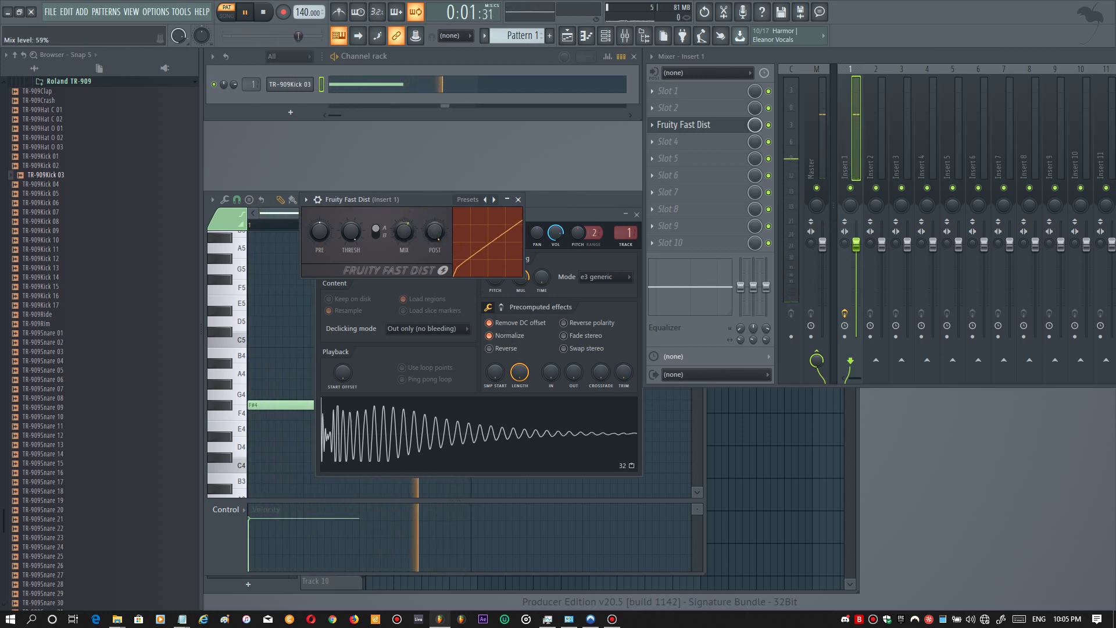
mouse_move(430, 233)
left_mouse_down()
mouse_move(430, 247)
mouse_move(430, 226)
left_mouse_up()
mouse_move(351, 232)
left_mouse_down()
mouse_move(351, 265)
mouse_move(351, 221)
left_mouse_up()
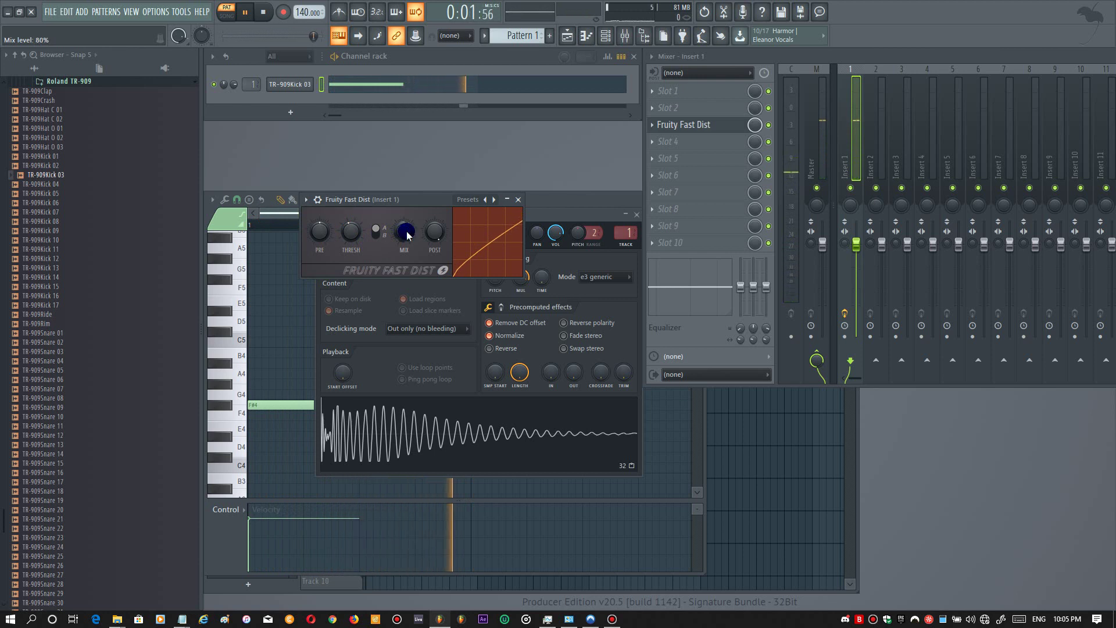
left_click_drag(323, 237, 326, 237)
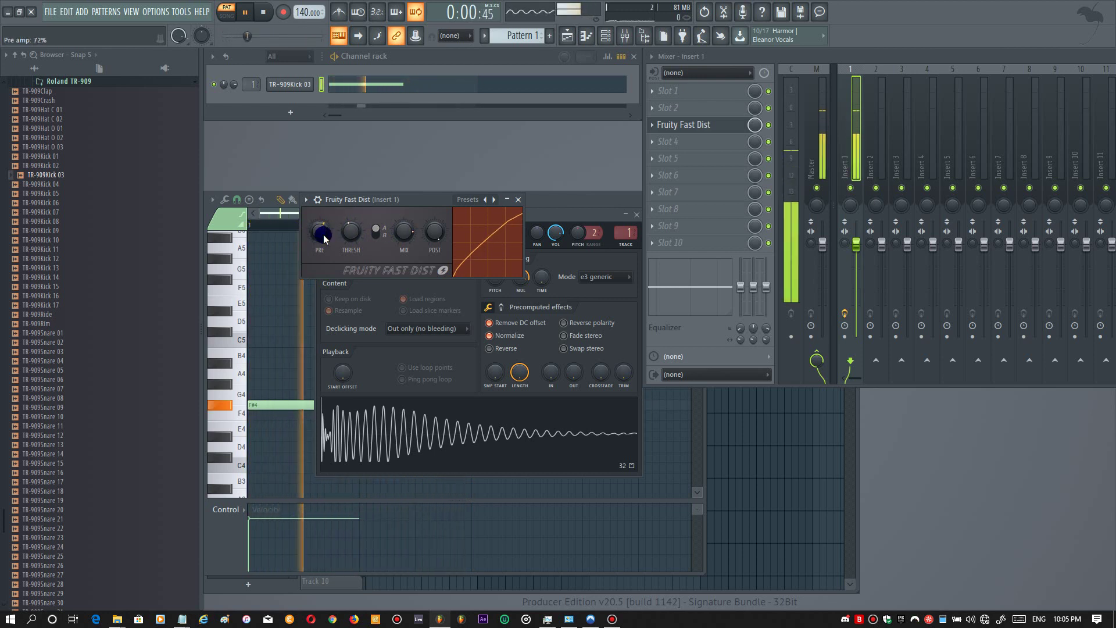
- Close the distortion window and load Fruity Parametric EQ 2 into slot 4 of Insert 1
left_click(517, 199)
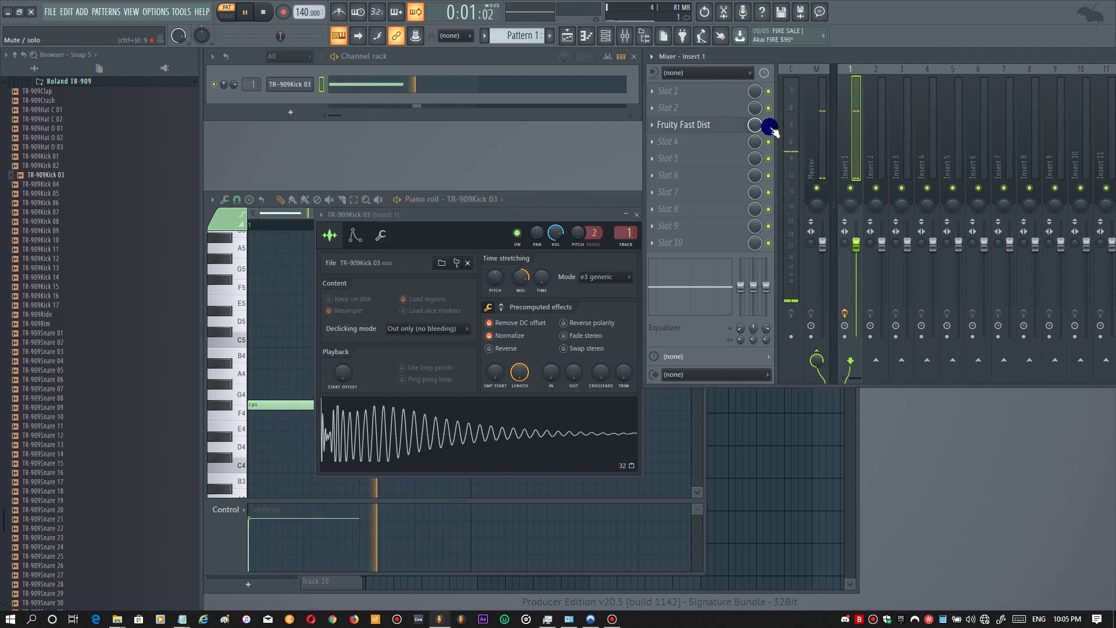
left_click(697, 146)
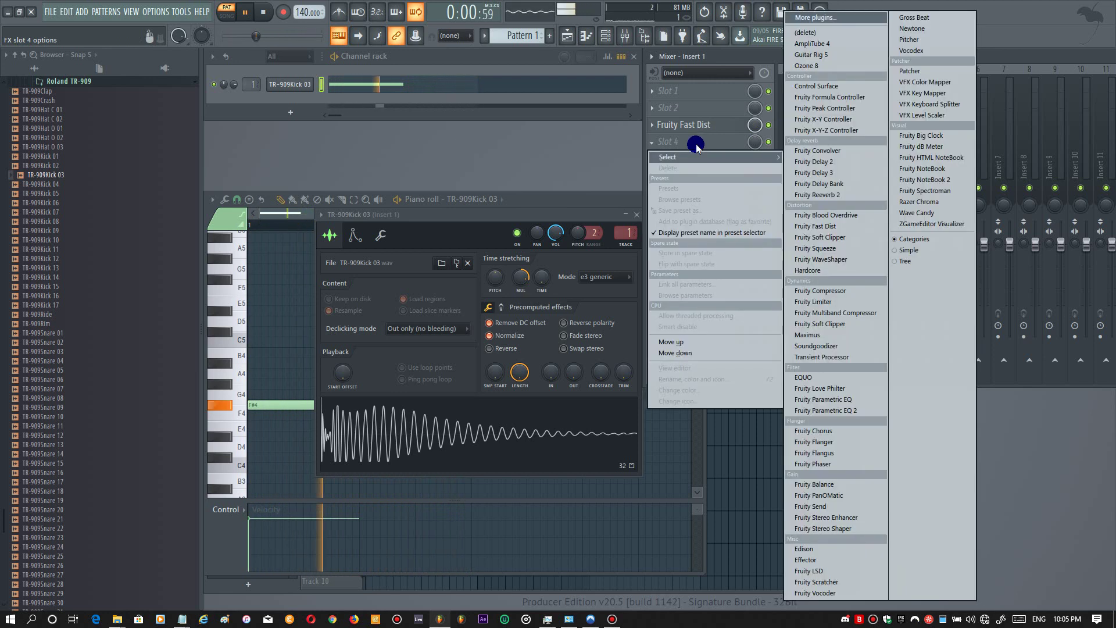
left_click(864, 411)
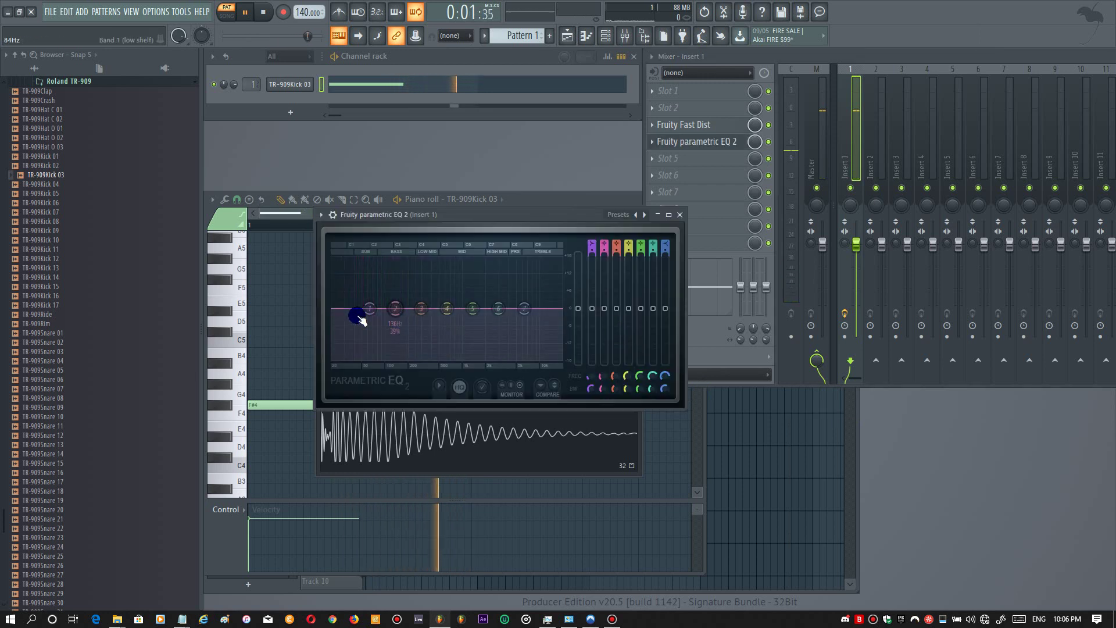
- Shape the EQ by cutting band 1 fully, boosting bands 2 and 5, and slightly lowering bands 3 and 4; compare it against bypass
left_click_drag(367, 308, 441, 315)
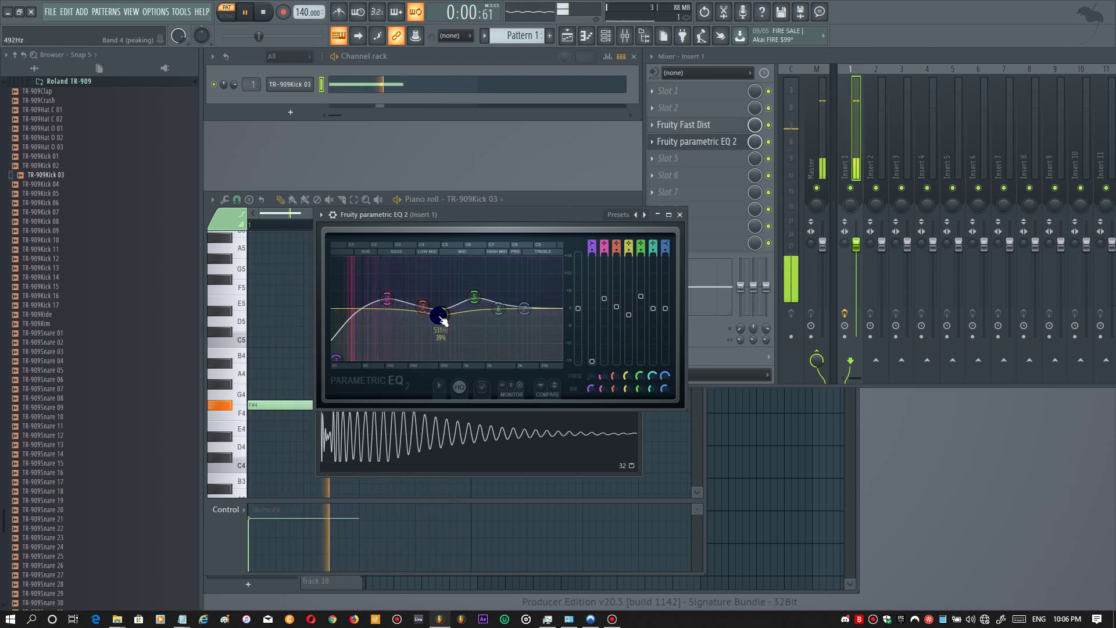
left_click_drag(424, 308, 426, 321)
left_click_drag(424, 320, 419, 319)
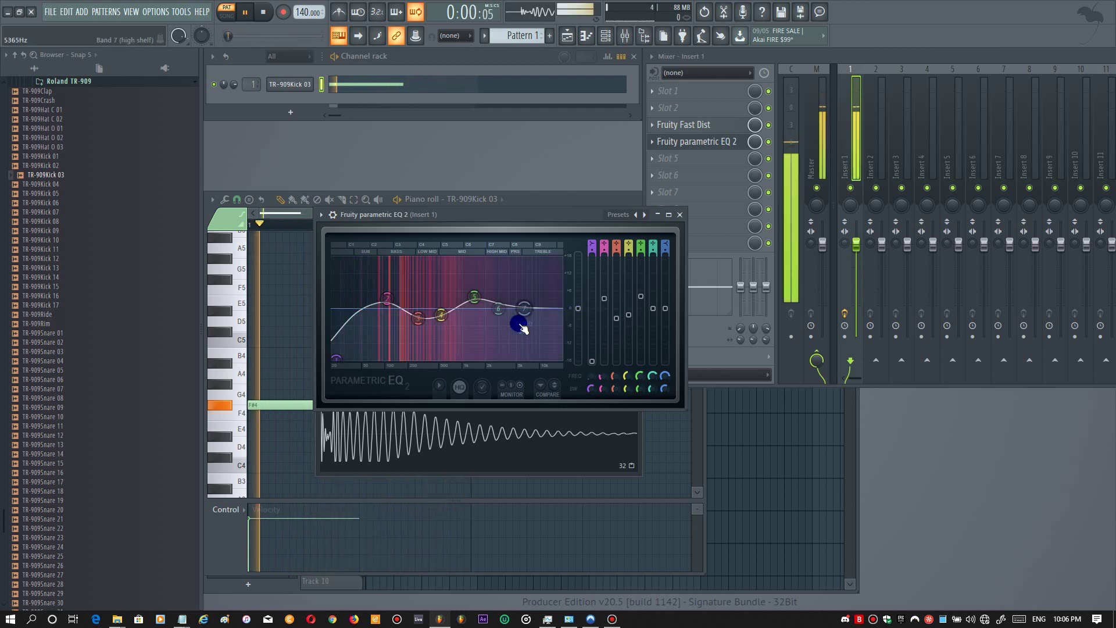
left_click(768, 142)
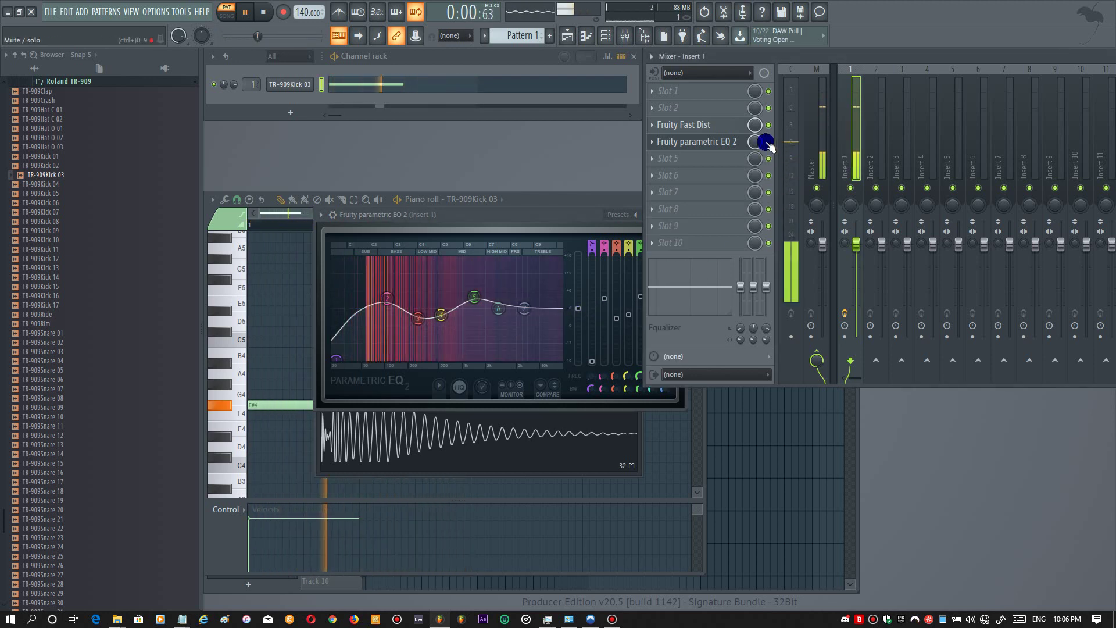
left_click(535, 216)
left_click(680, 215)
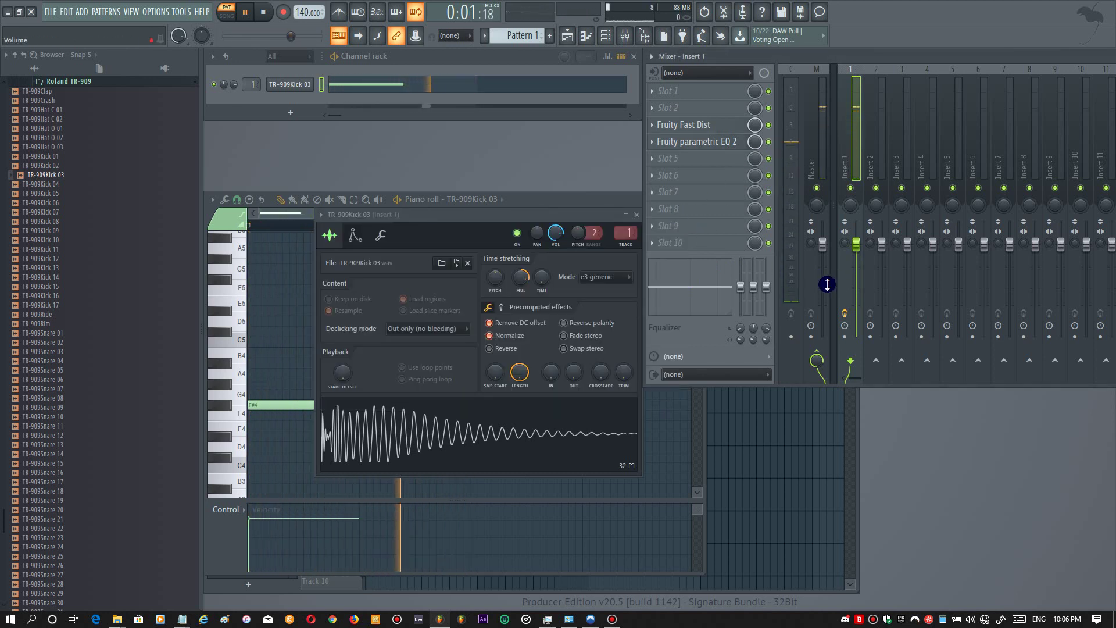
- Load Transient Processor into slot 5 of Insert 1 and apply its Max release preset
left_click(696, 161)
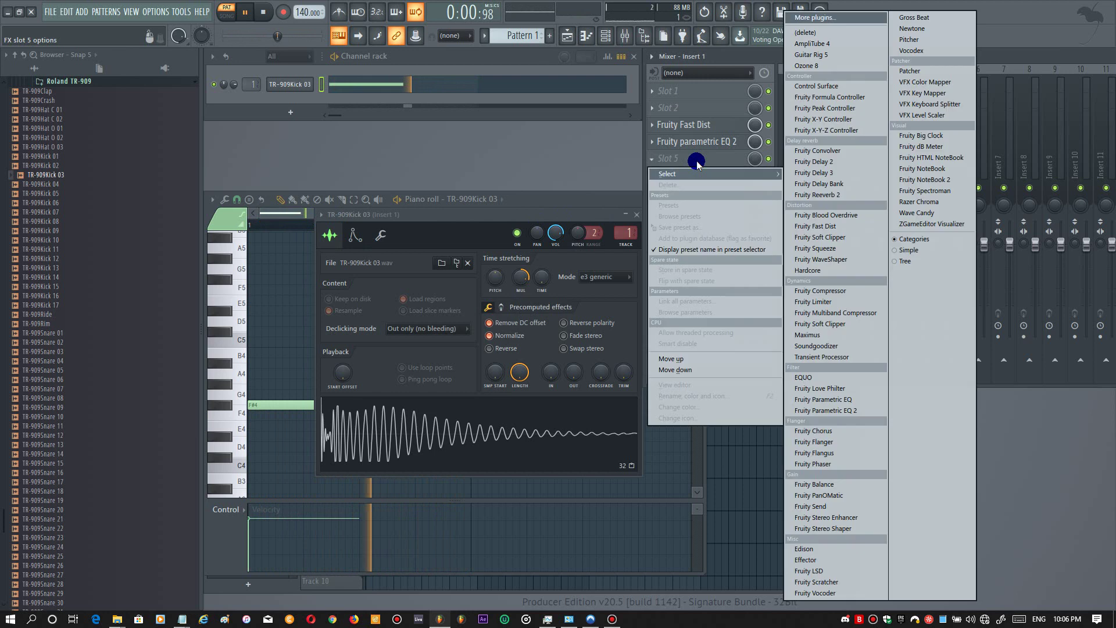
left_click(840, 357)
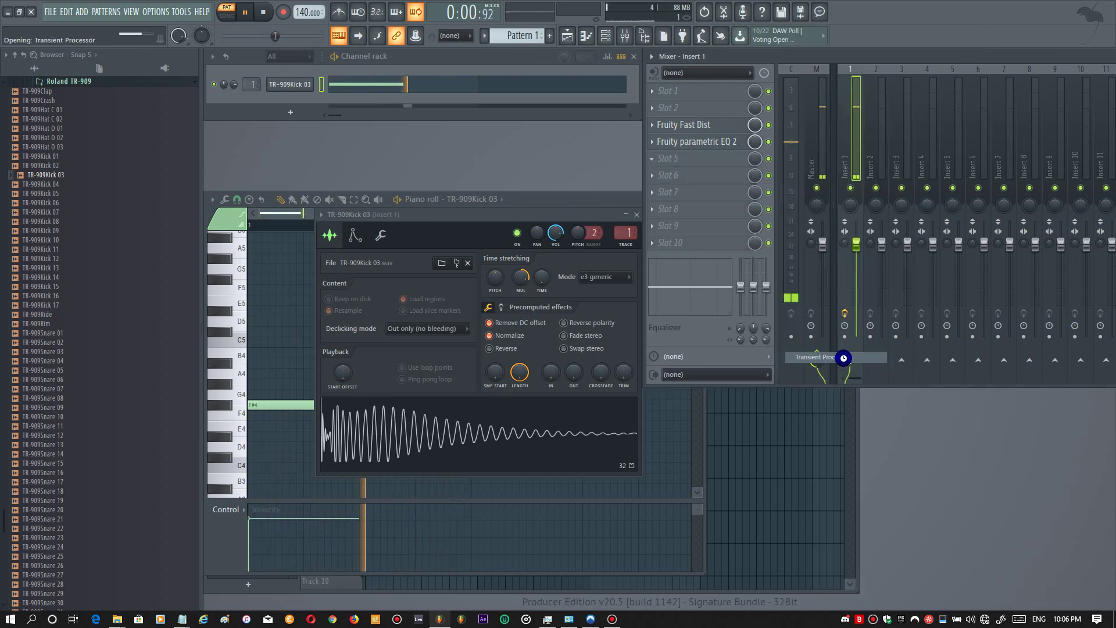
left_click(469, 109)
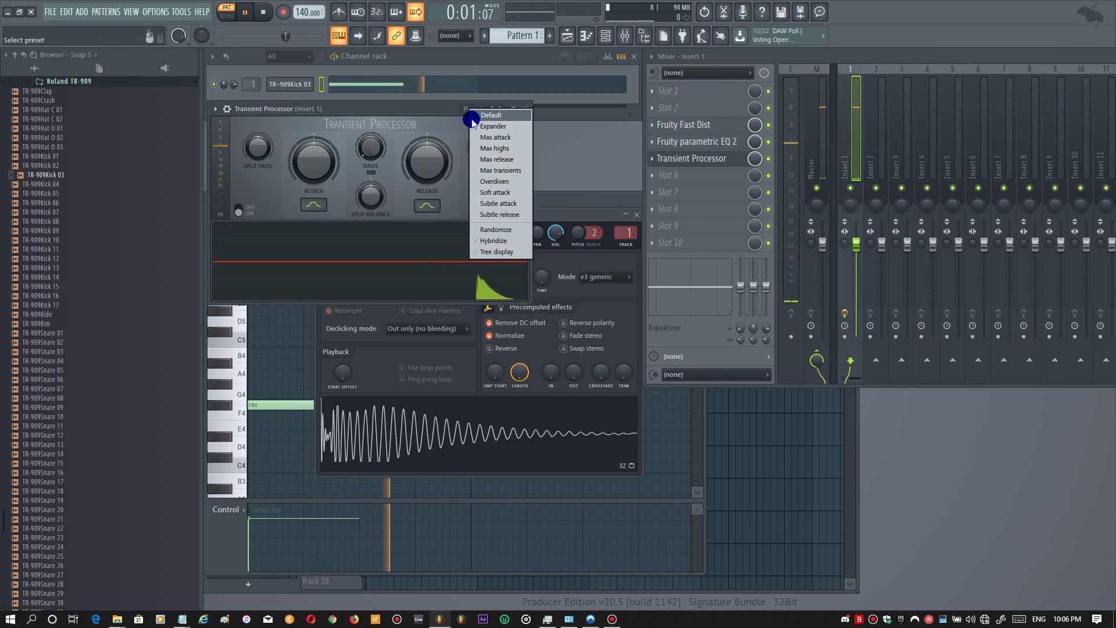
left_click(497, 159)
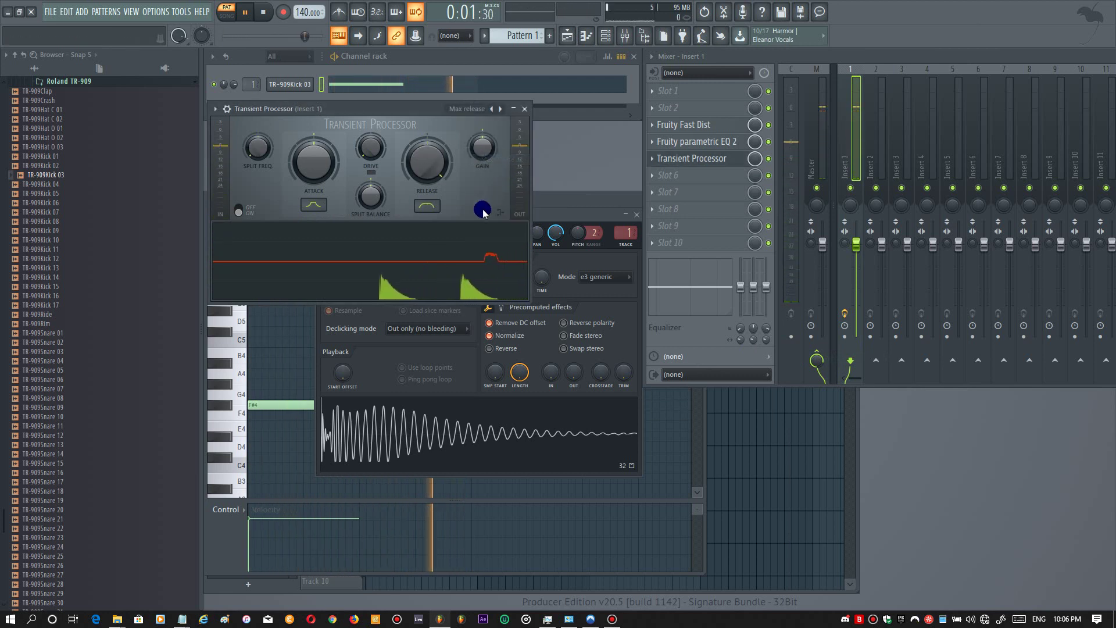
- Audition the Max highs preset in Transient Processor against Max release, return to Max release, and close the plugin
left_click(485, 112)
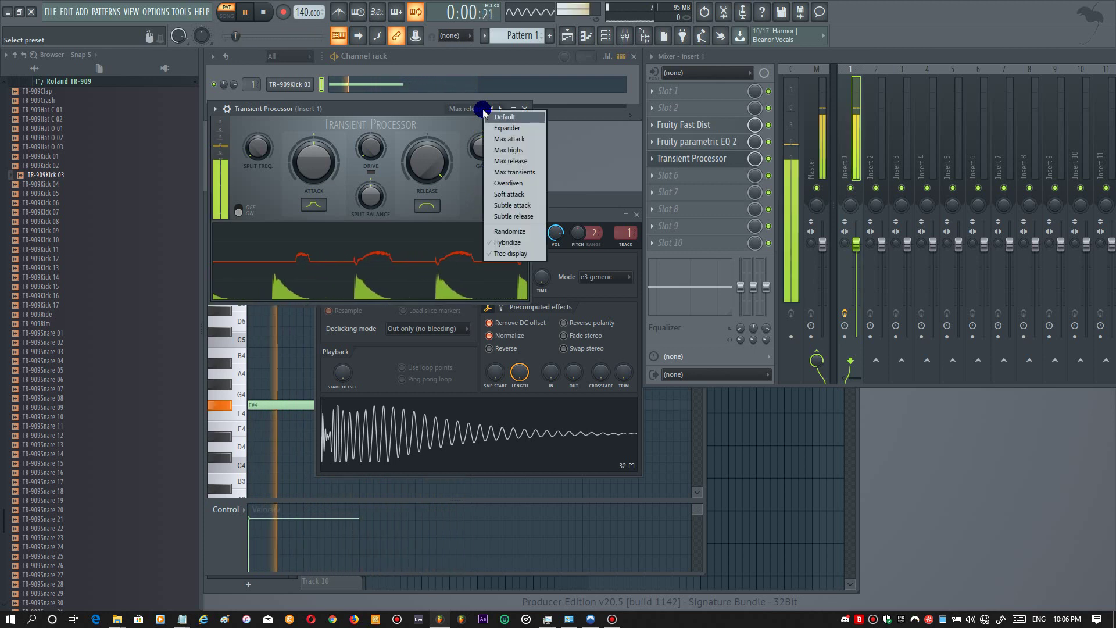
left_click(520, 150)
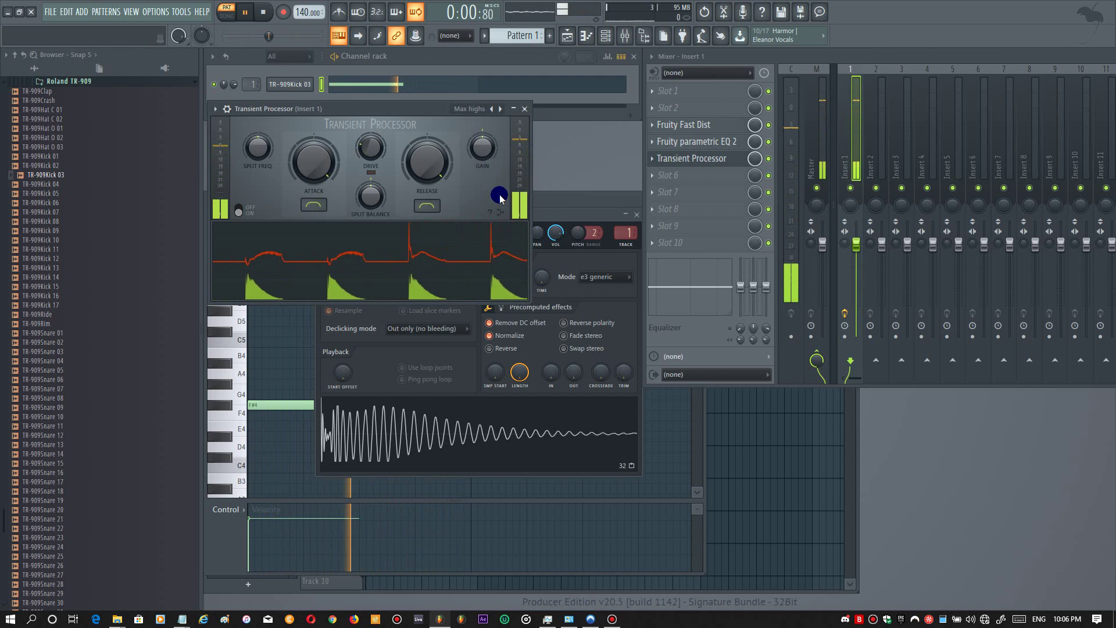
left_click(483, 110)
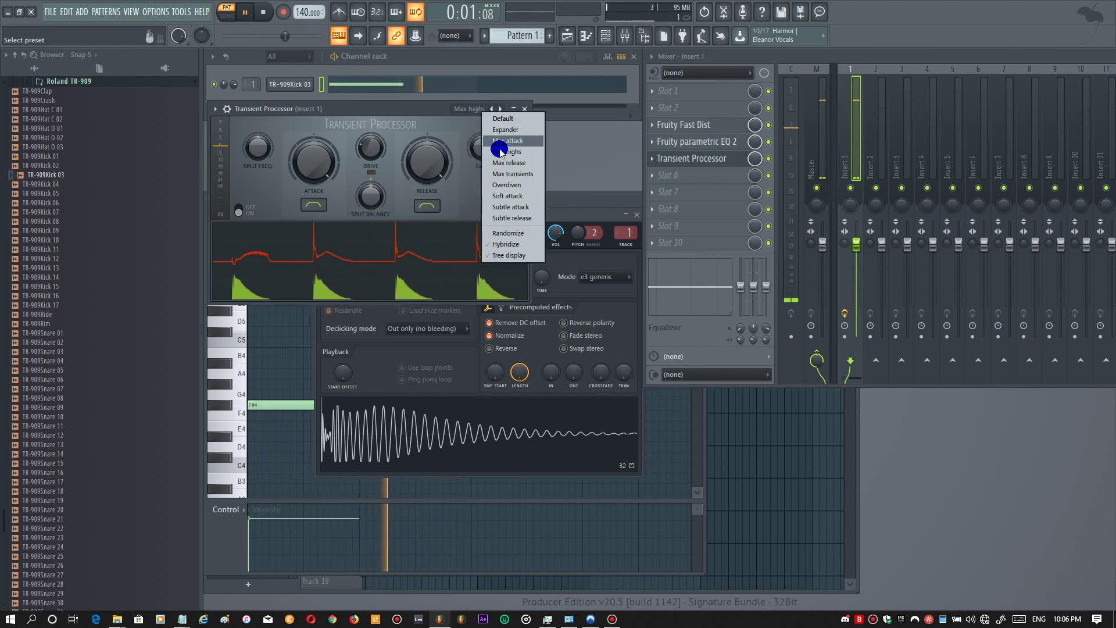
left_click(521, 162)
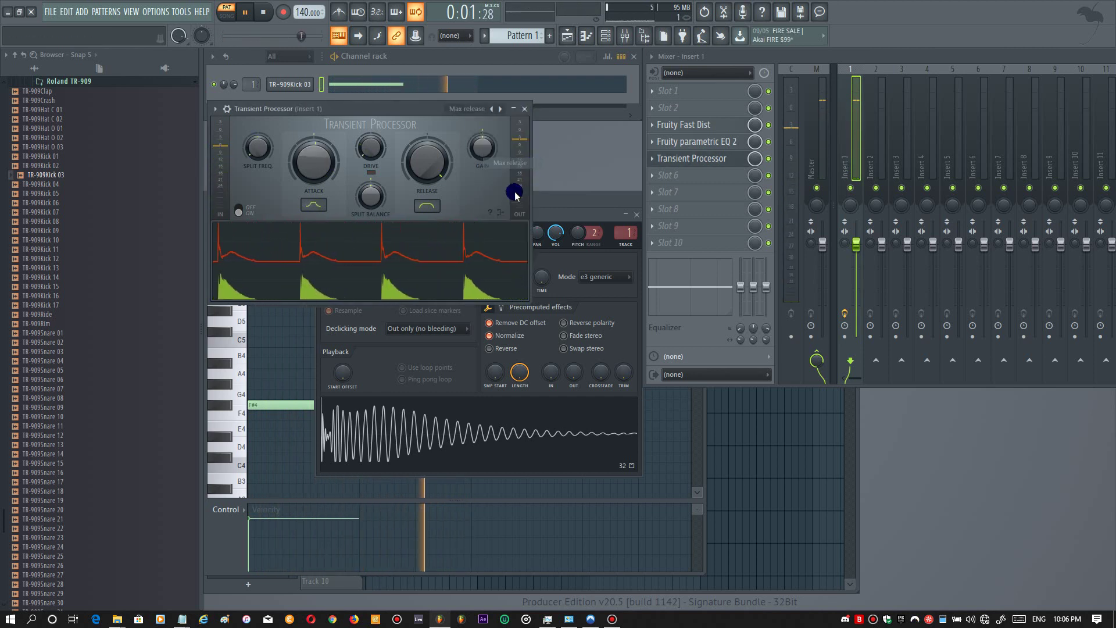
left_click(482, 111)
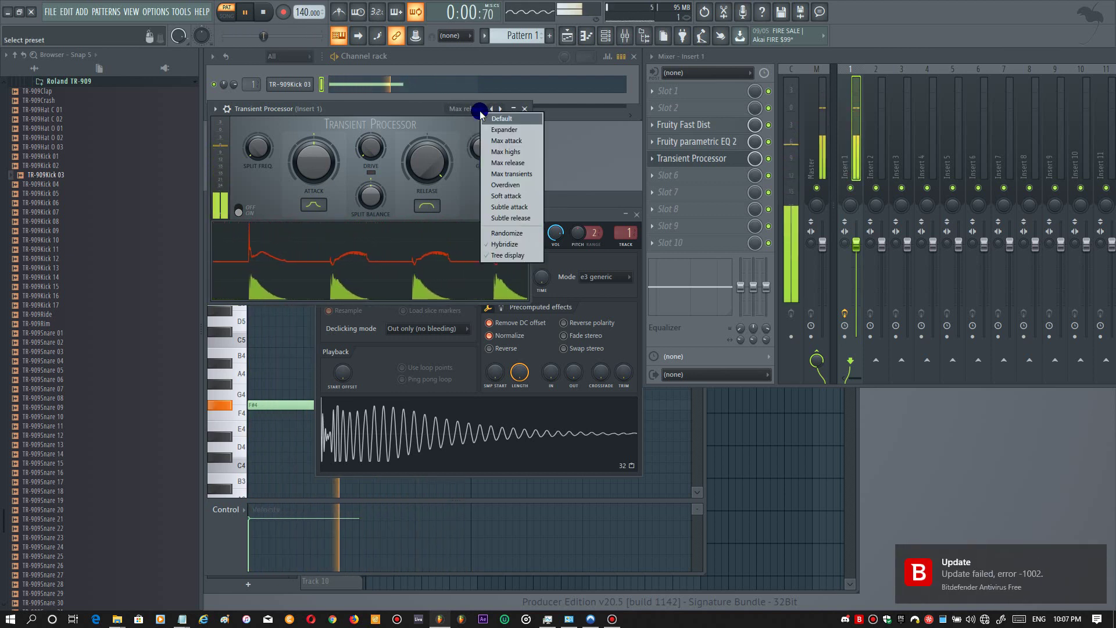
left_click(516, 164)
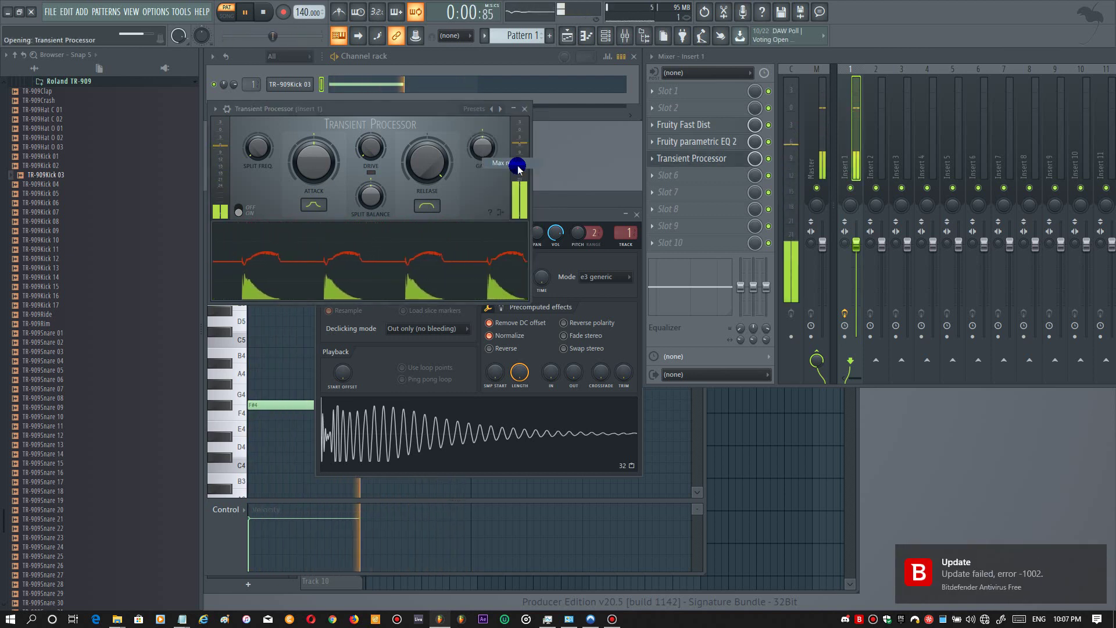
left_click(530, 109)
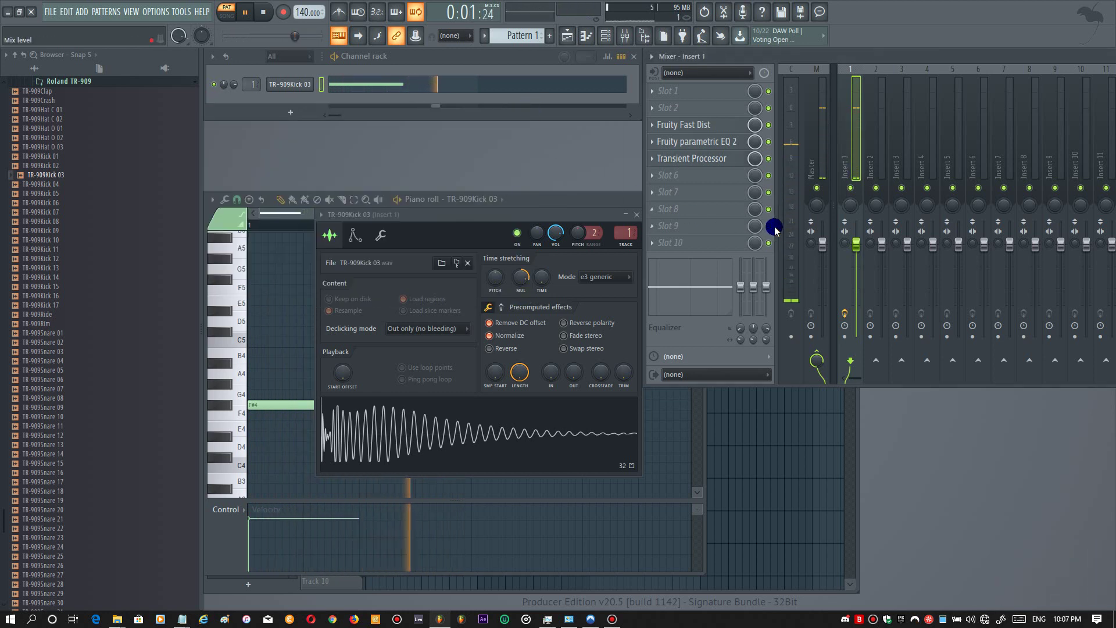
- Load Edison into slot 4 of the Master track and record several hits of the playing kick, stopping playback at the end
left_click(814, 150)
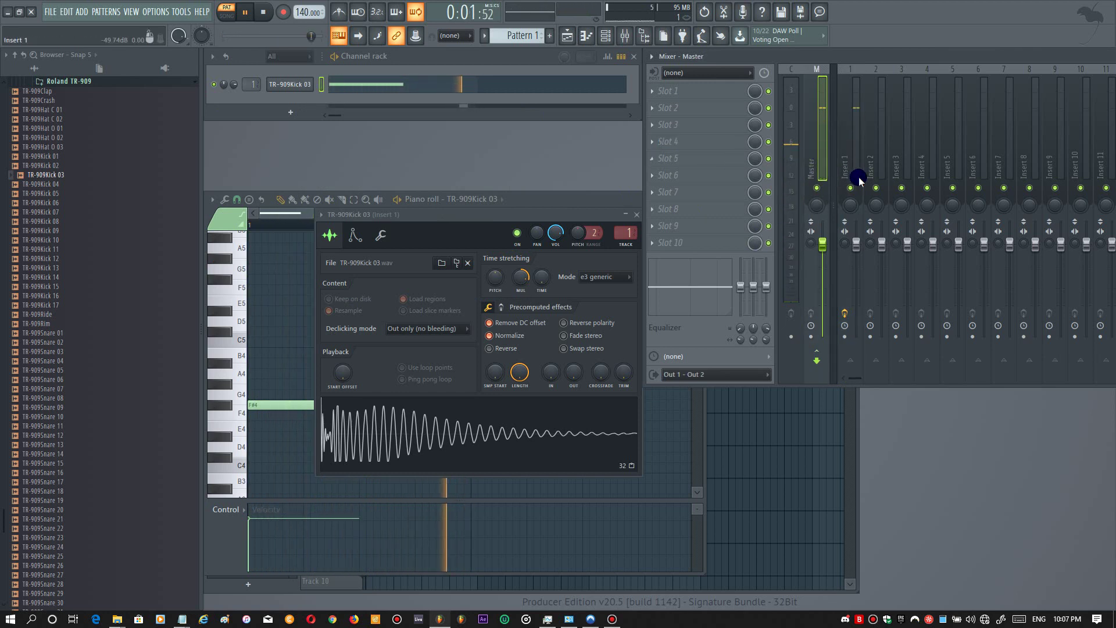
left_click(686, 141)
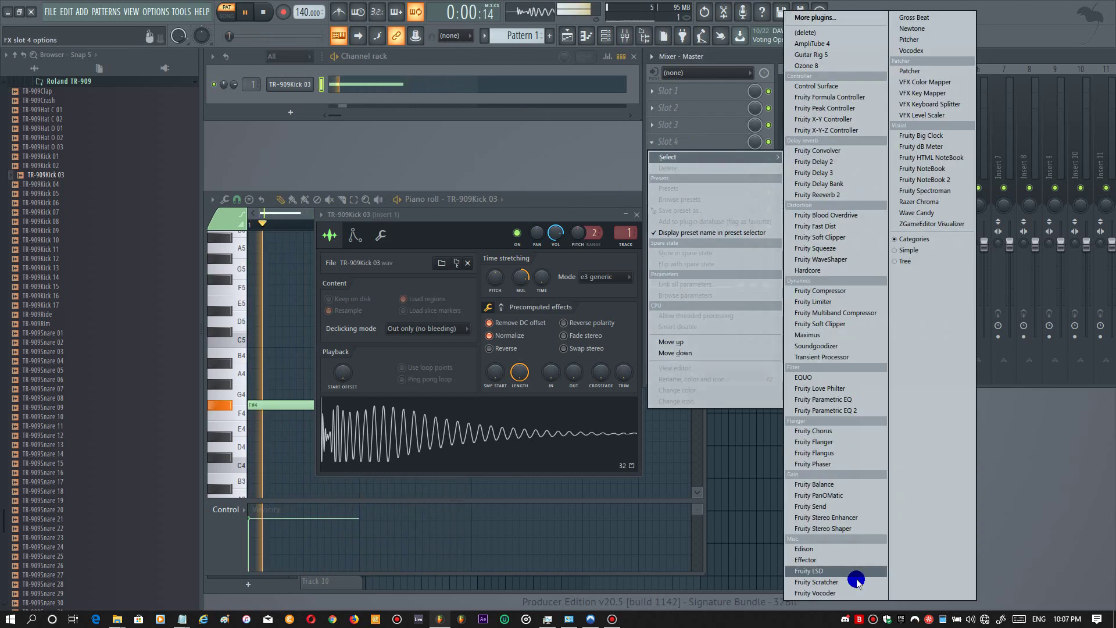
left_click(846, 549)
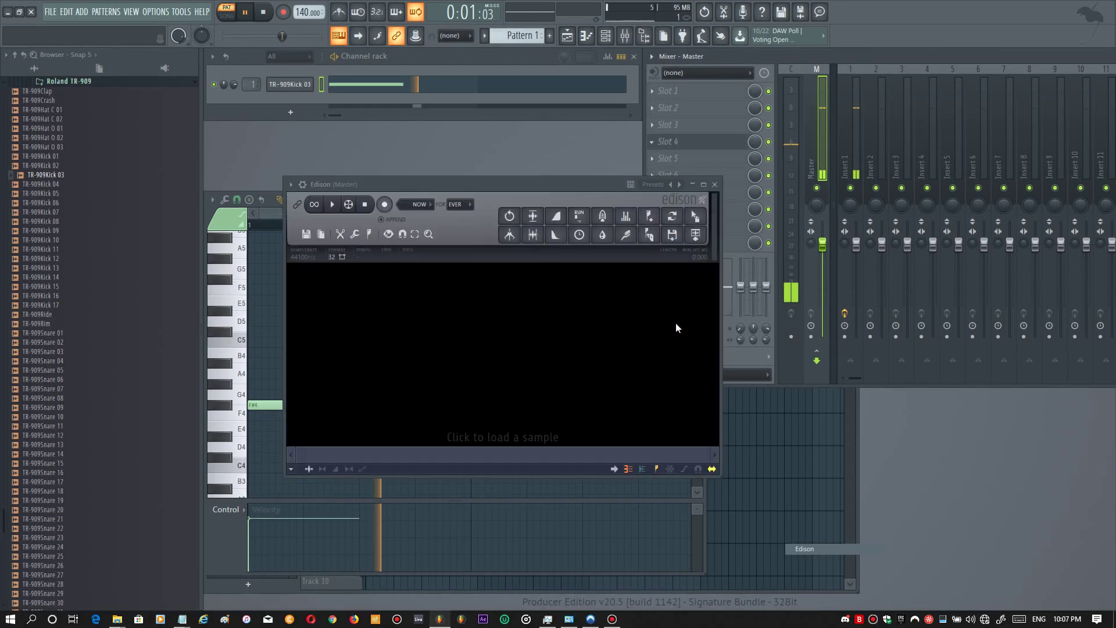
left_click(384, 204)
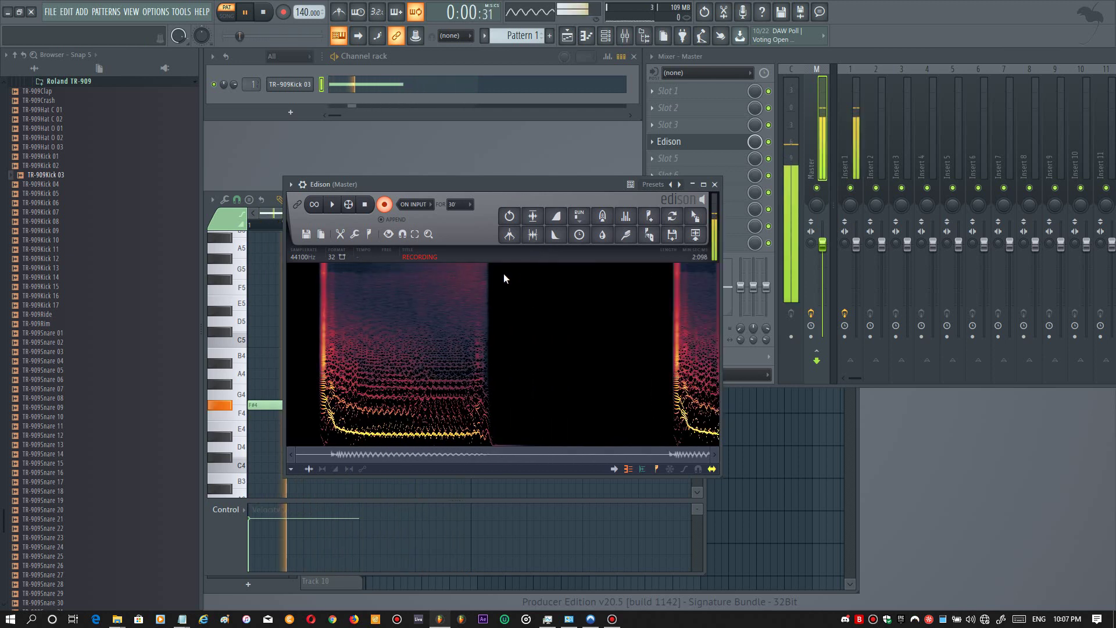
left_click(364, 206)
key("space")
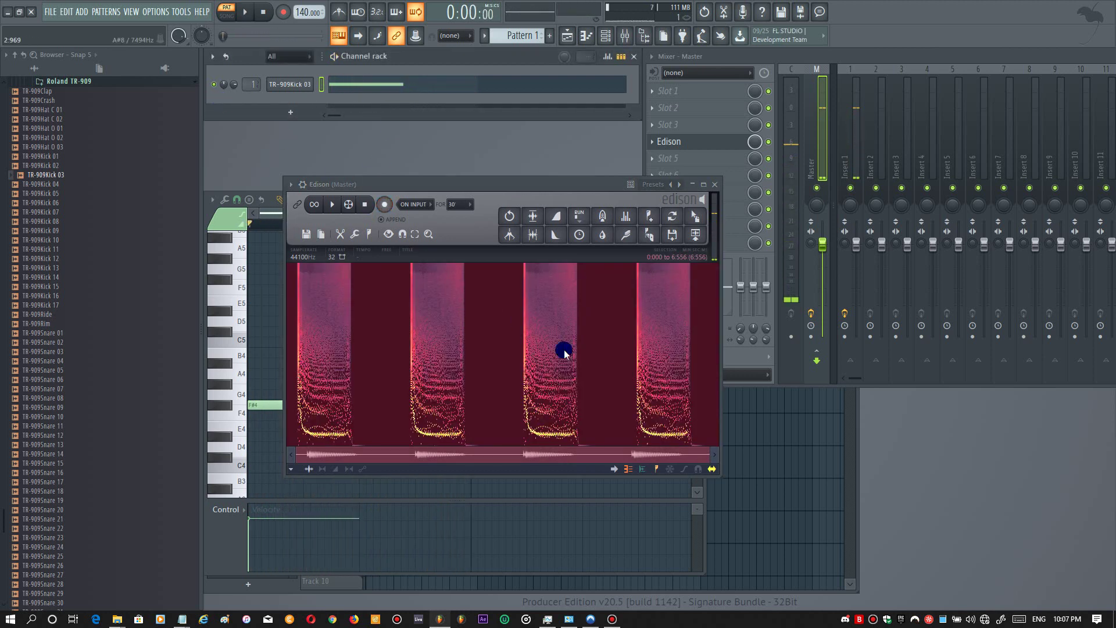
- Isolate a single kick hit in Edison by cutting it out, clearing the rest of the recording, and pasting it back
left_click_drag(376, 388, 411, 396)
left_click_drag(587, 414, 462, 414)
key("Delete")
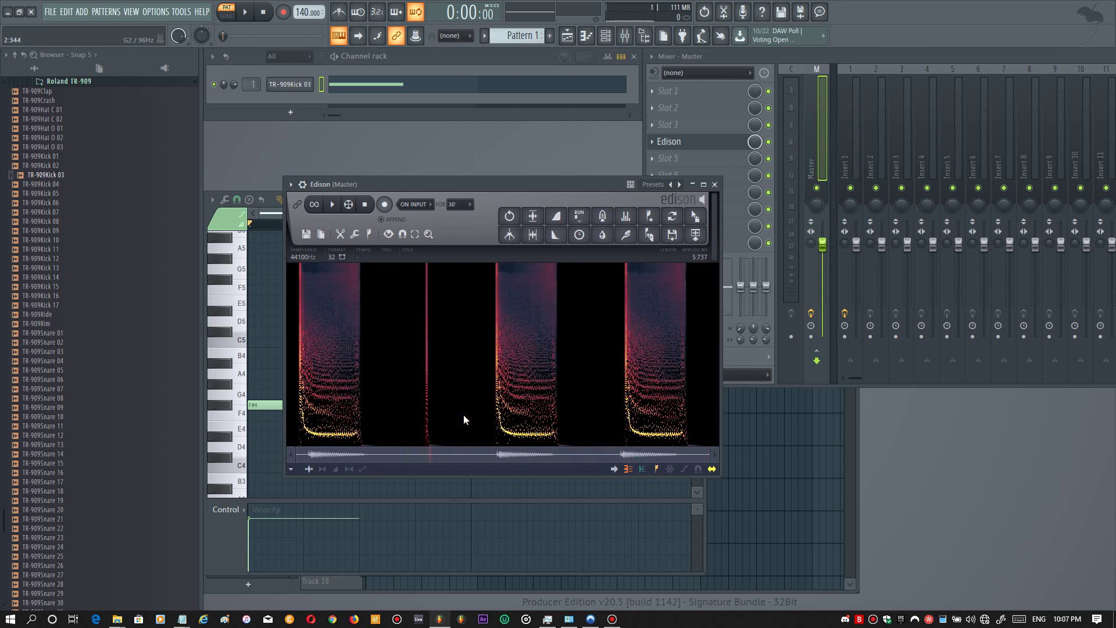
key("ctrl+a")
key("Delete")
key("ctrl+v")
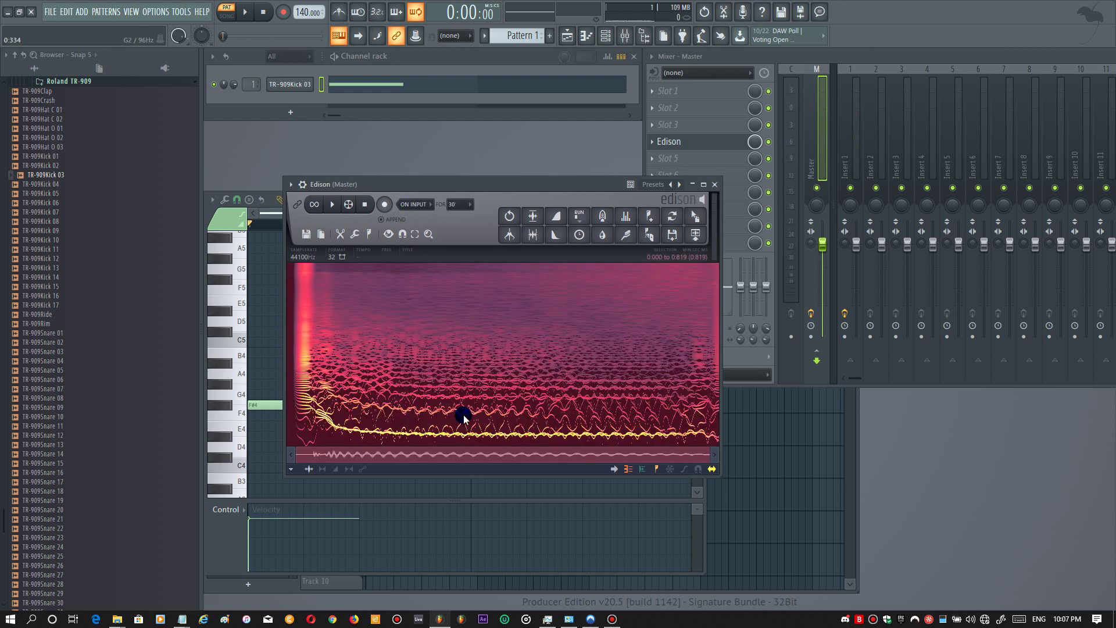
- Audition the isolated kick and trim the silence before its attack, keeping only the part from 0.013 to the end
key("space")
key("space")
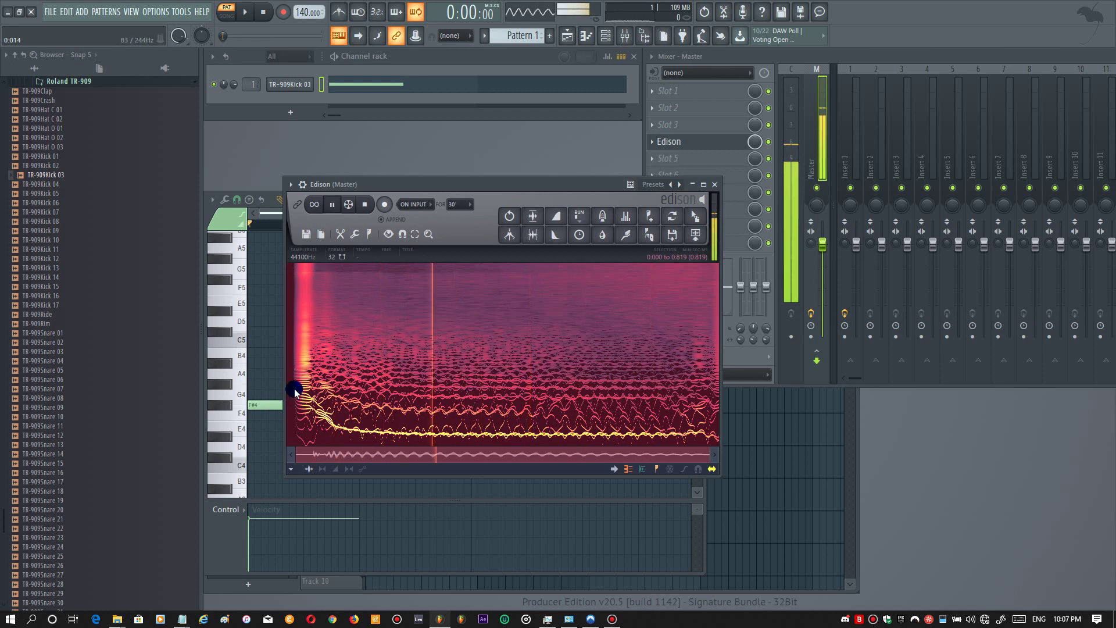
left_click(294, 388)
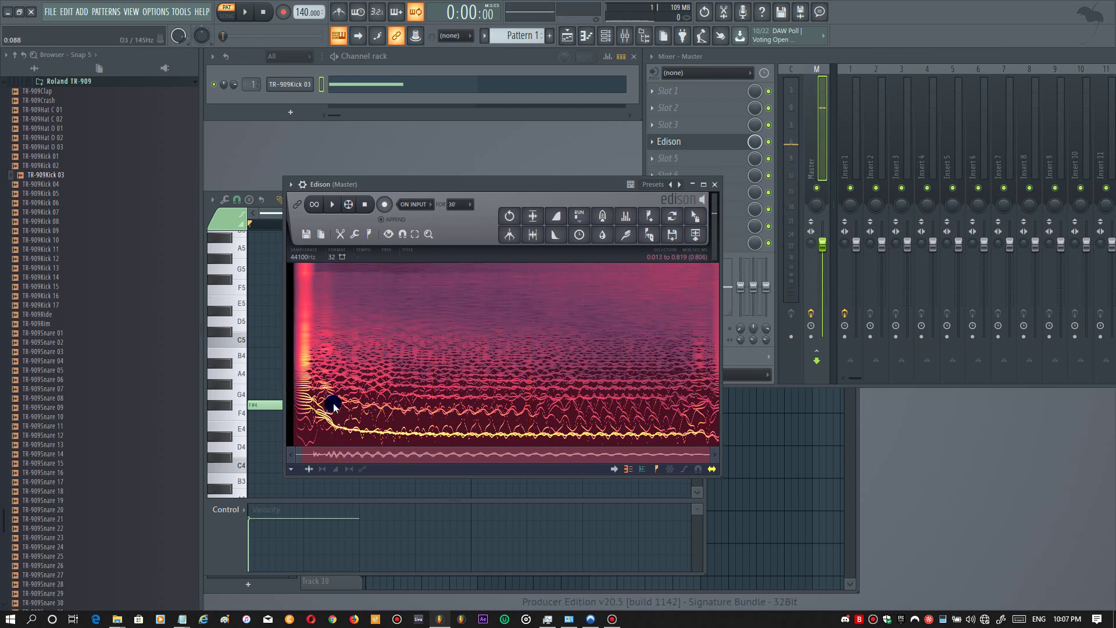
key("Delete")
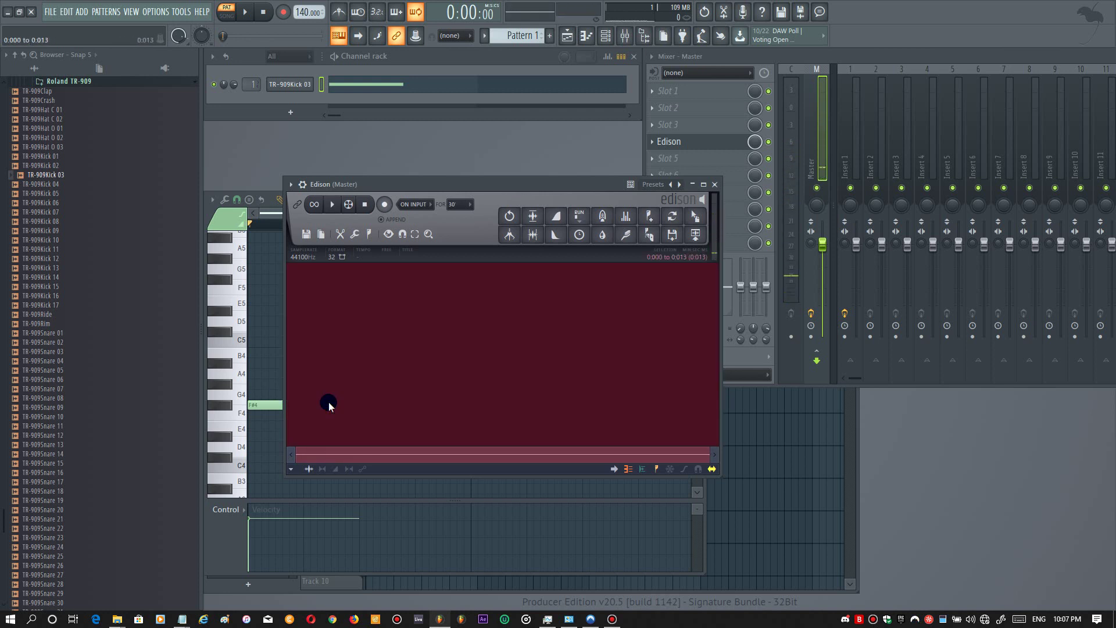
key("Delete")
key("ctrl+v")
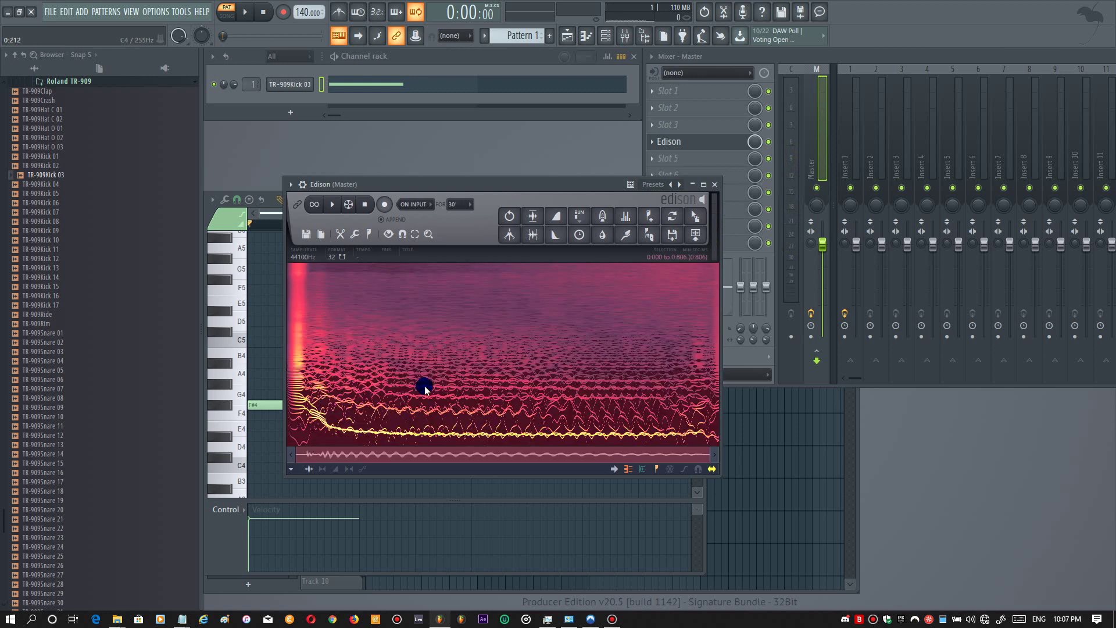
- Fade out the whole kick sample, audition it, and undo the last repeated fade out
left_click(555, 234)
key("space")
left_click(555, 234)
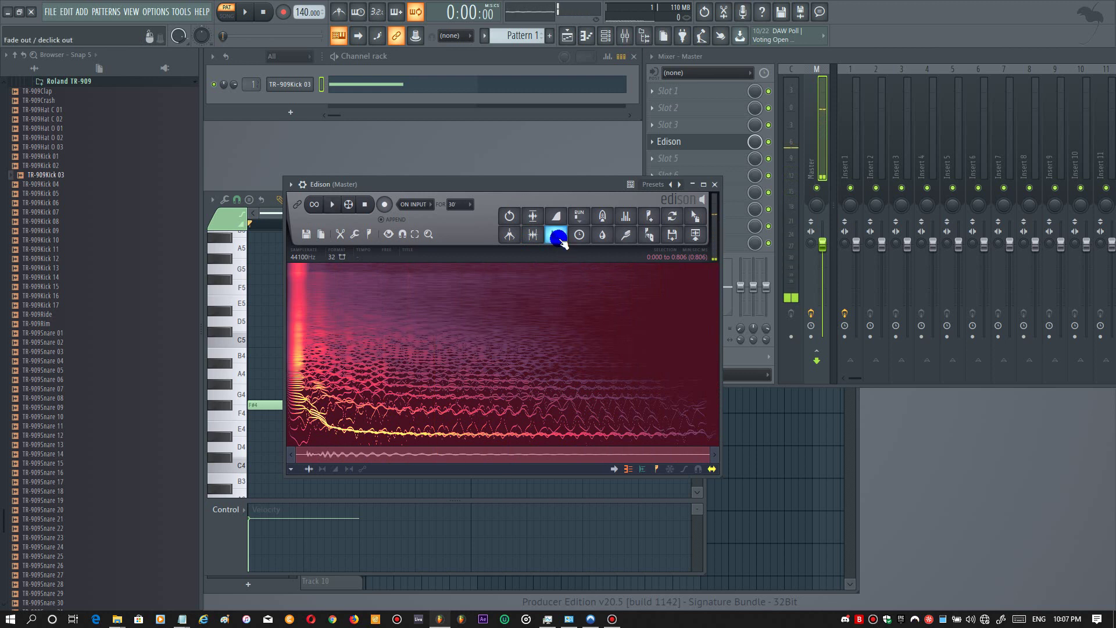
key("space")
key("ctrl+z")
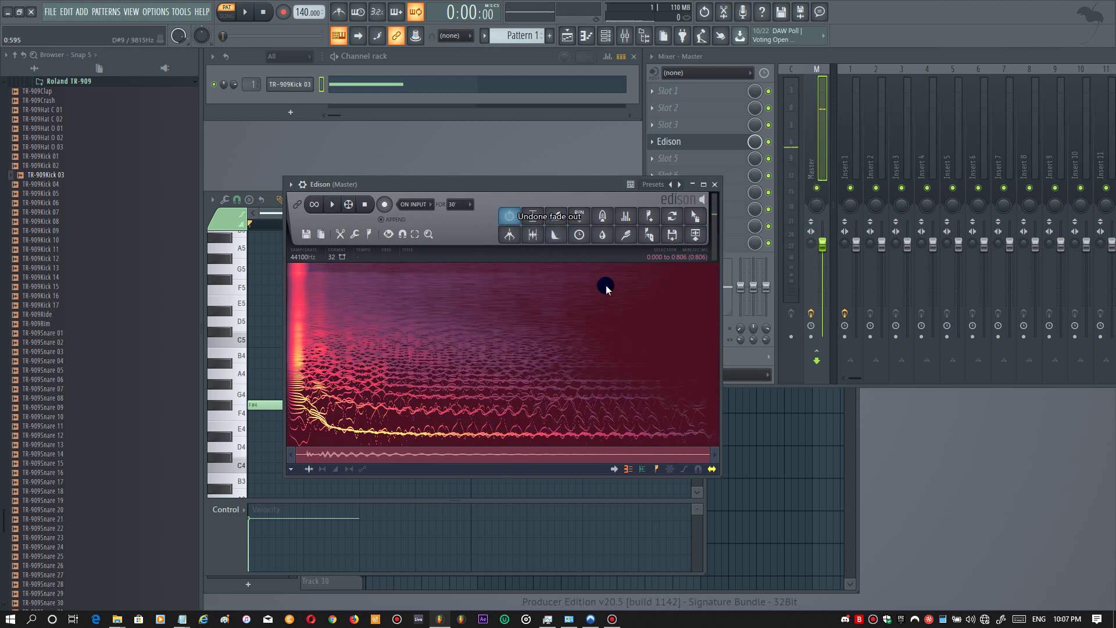
key("space")
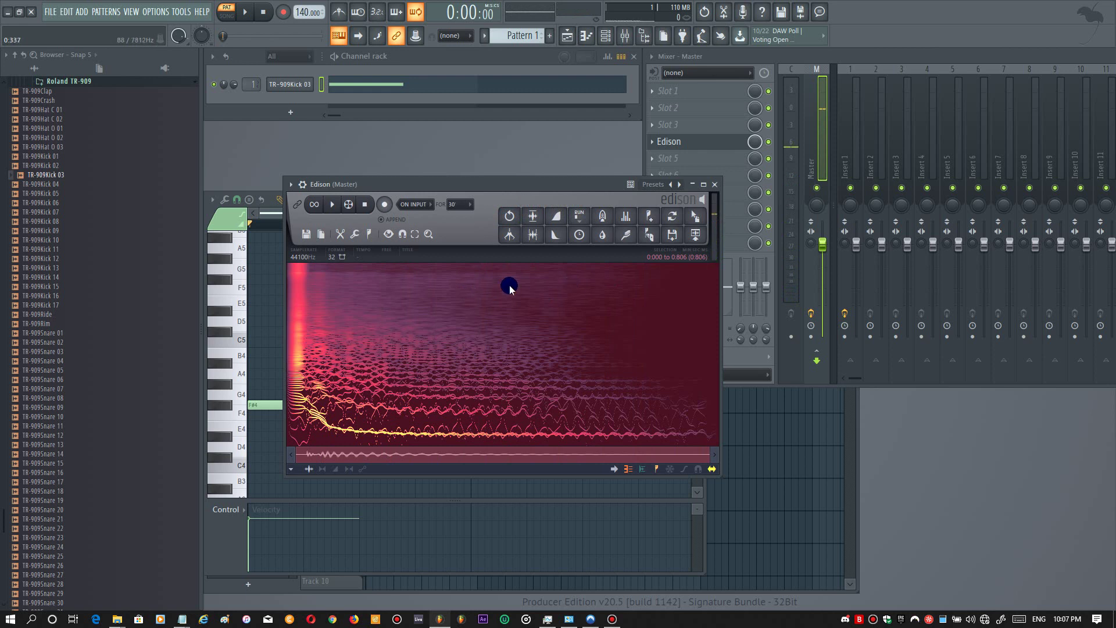
right_click(505, 373)
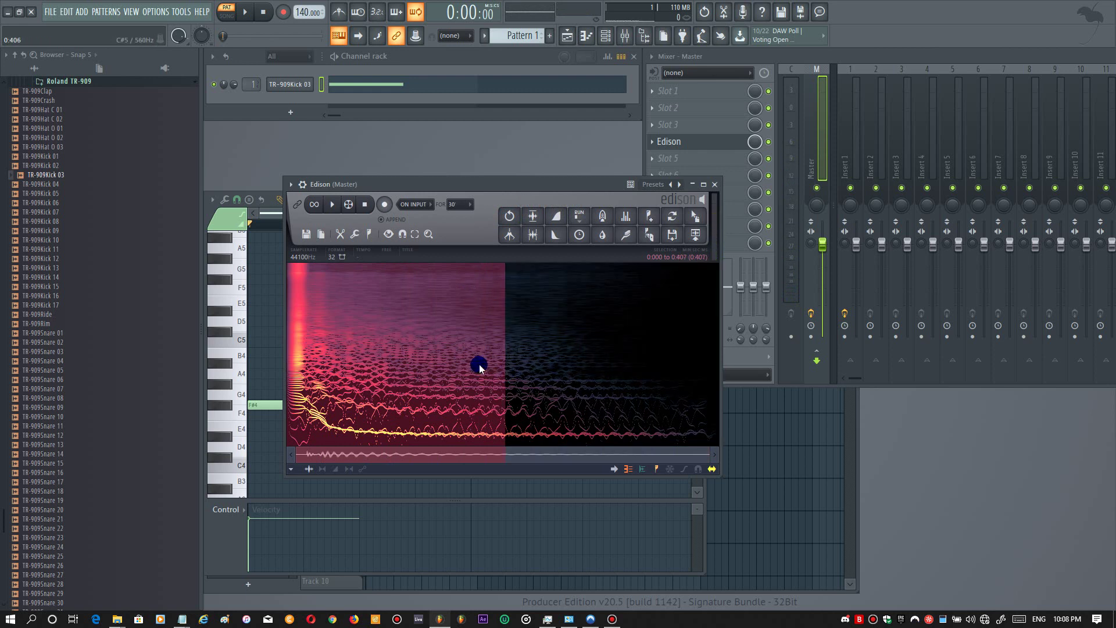
left_click_drag(481, 366, 730, 379)
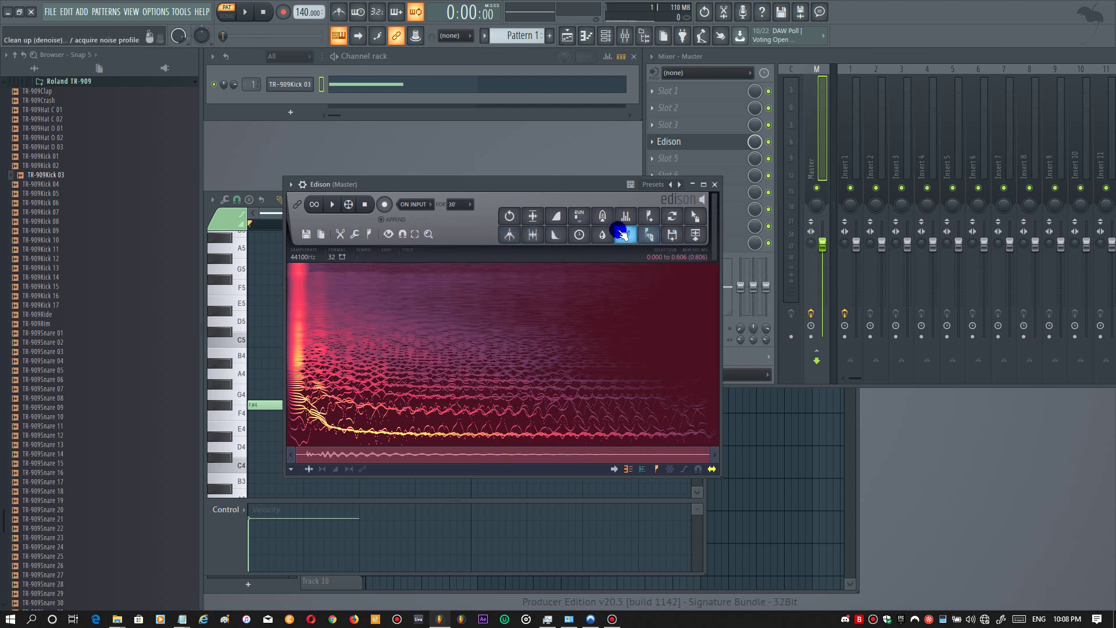
left_click(365, 236)
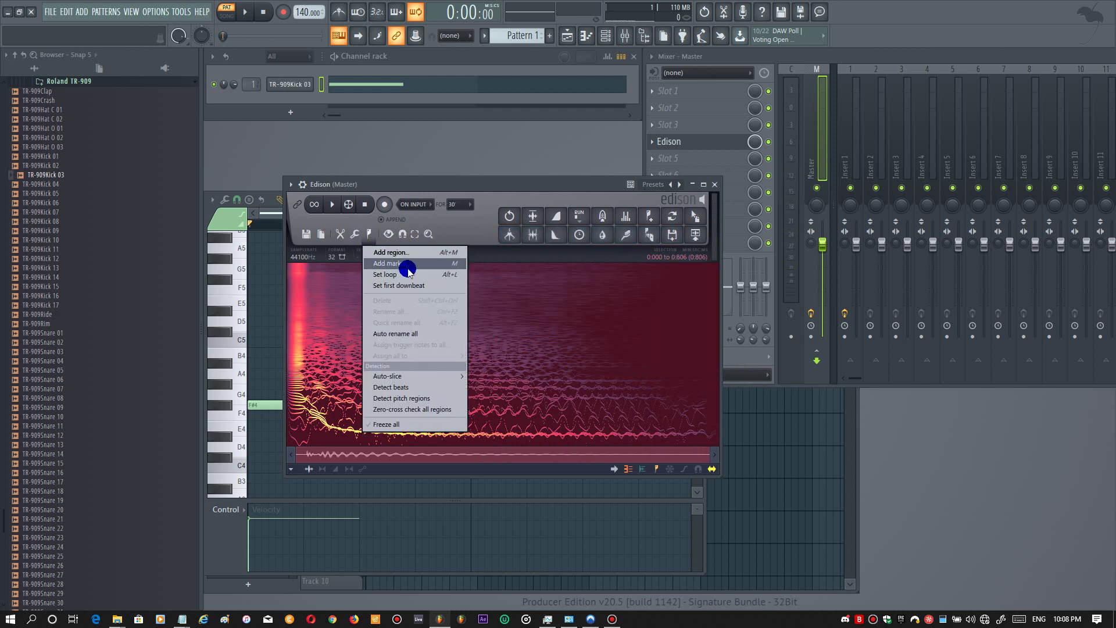
left_click(489, 202)
left_click(371, 235)
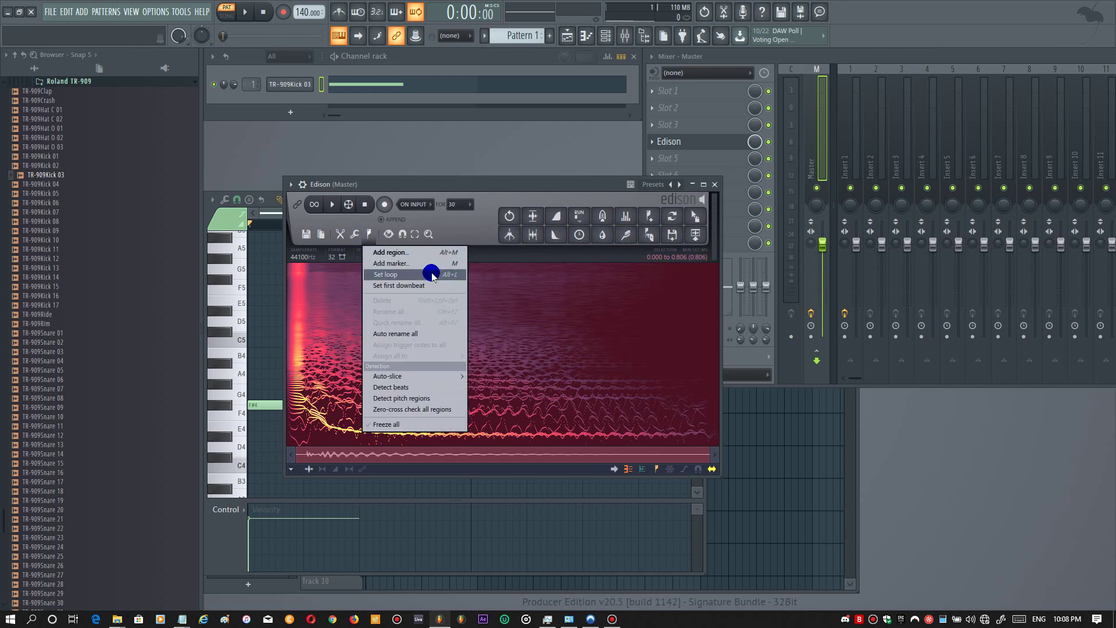
left_click(426, 252)
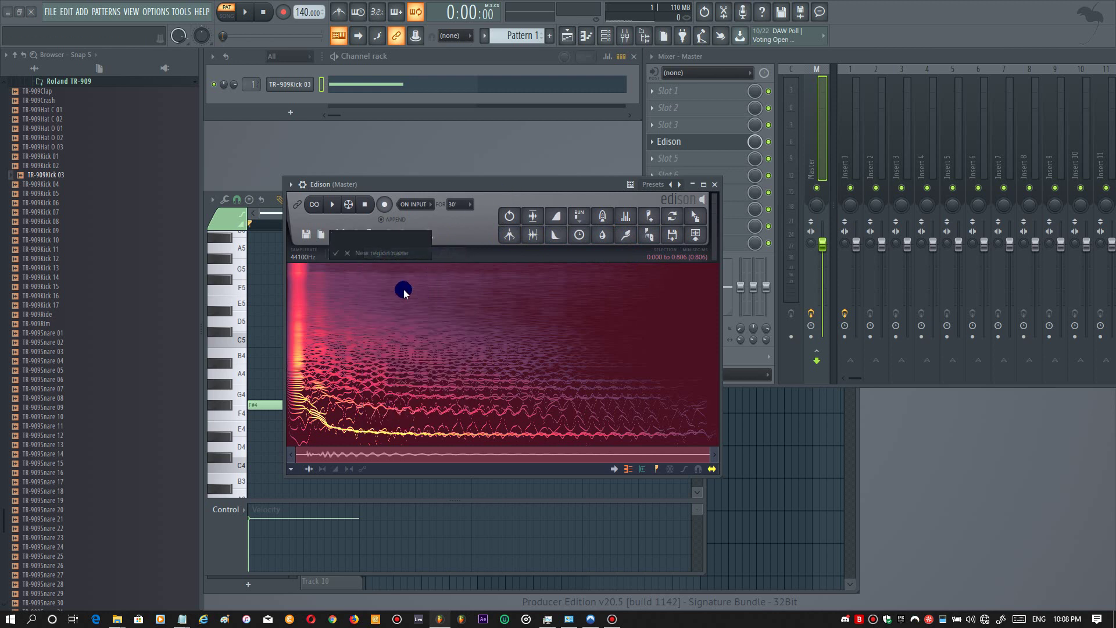
key("Escape")
- Set the first downbeat at the start of the kick in Edison, audition it, and undo the moves of the downbeat marker
left_click(368, 233)
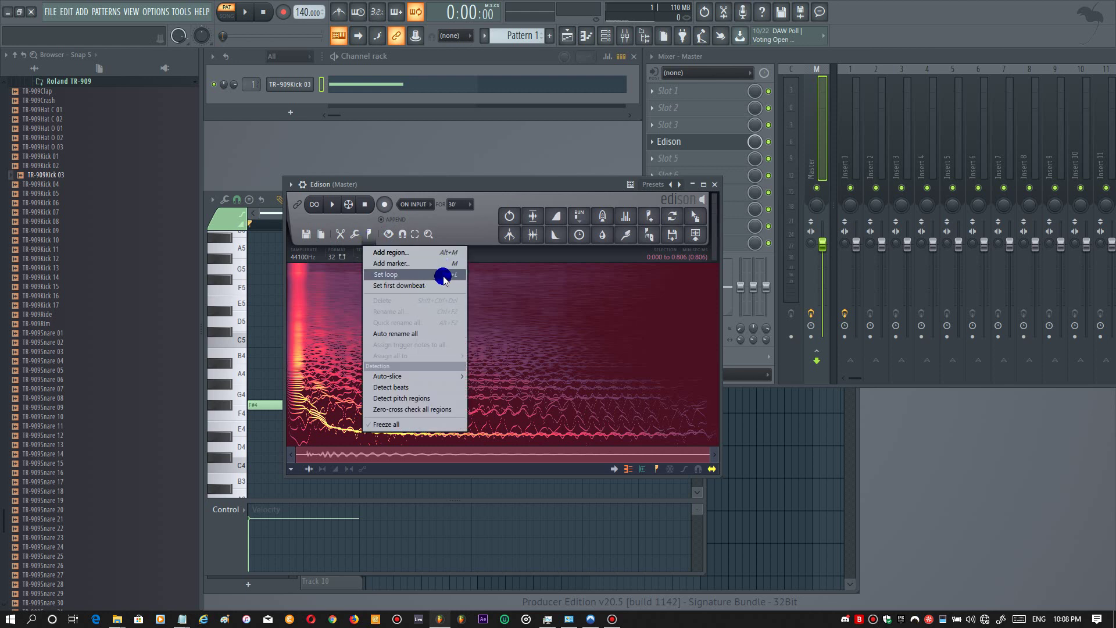
left_click(415, 287)
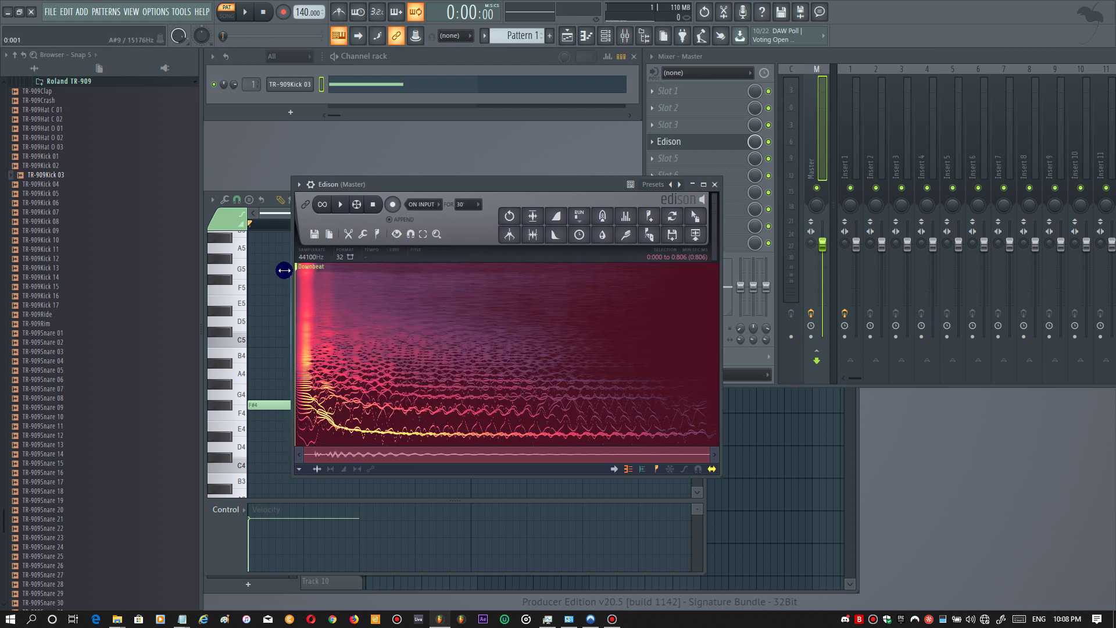
mouse_move(289, 270)
left_mouse_down()
mouse_move(405, 269)
mouse_move(287, 274)
left_mouse_up()
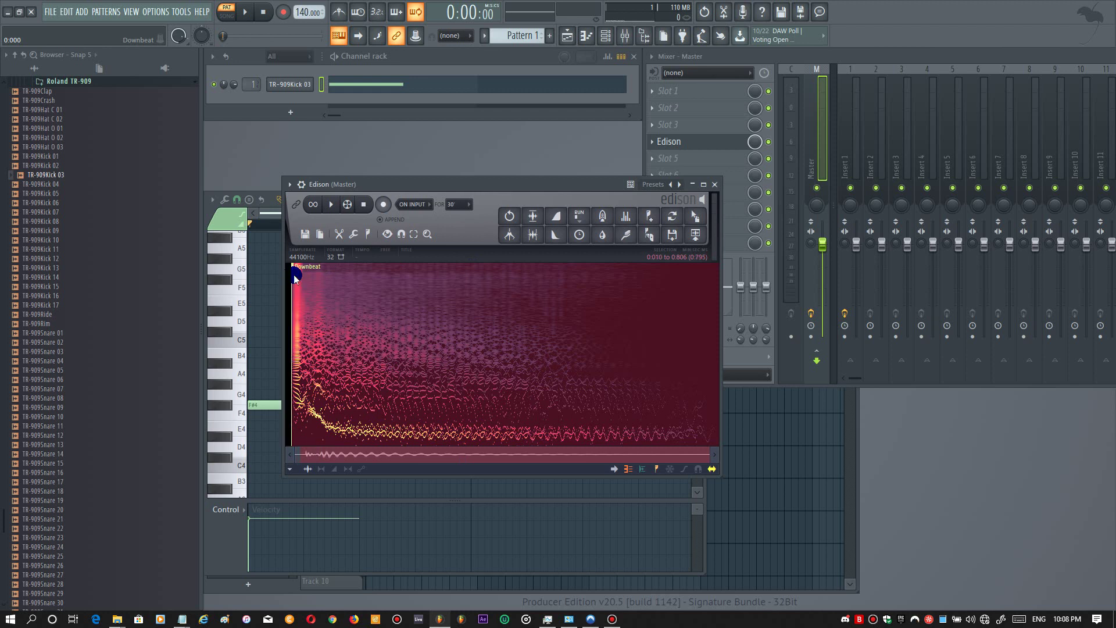
key("space")
key("ctrl+z")
key("ctrl+z")
key("ctrl+z")
key("ctrl+z")
key("ctrl+z")
key("ctrl+z")
key("ctrl+z")
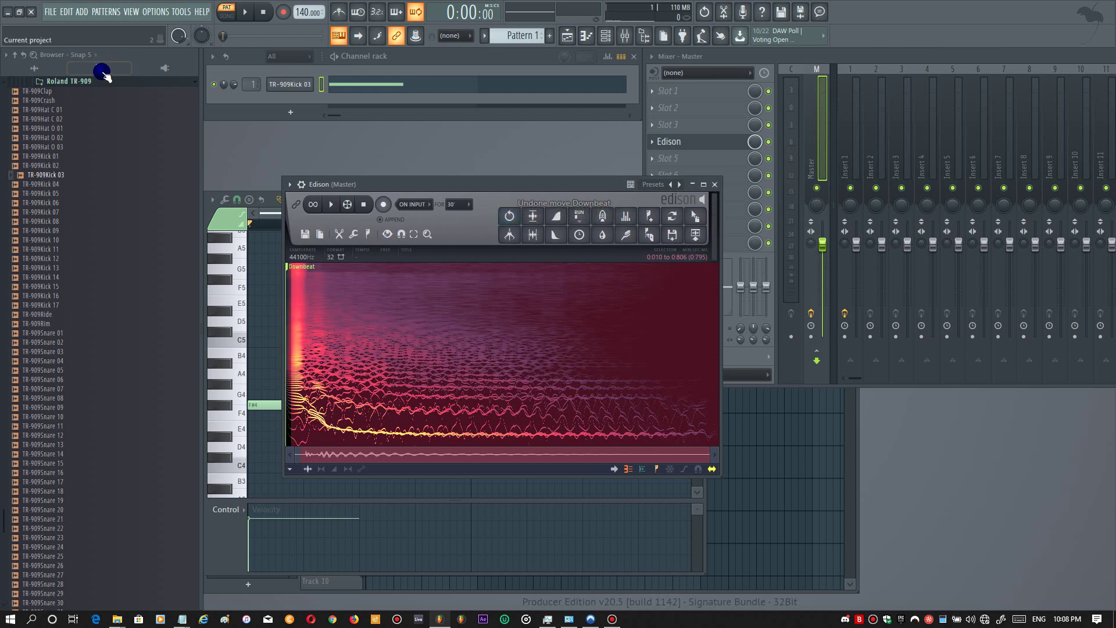
- Open the current project's undo history, revert to an earlier Play / pause entry, and restore the latest entry
left_click(111, 69)
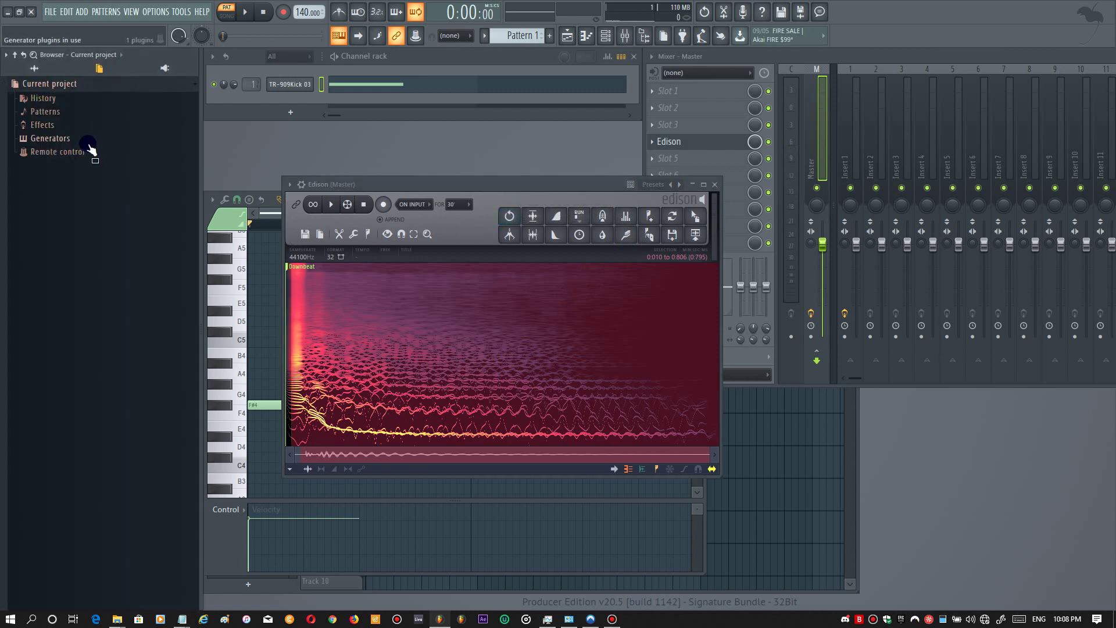
left_click(102, 105)
scroll(128, 428, "down", 10)
left_click(149, 515)
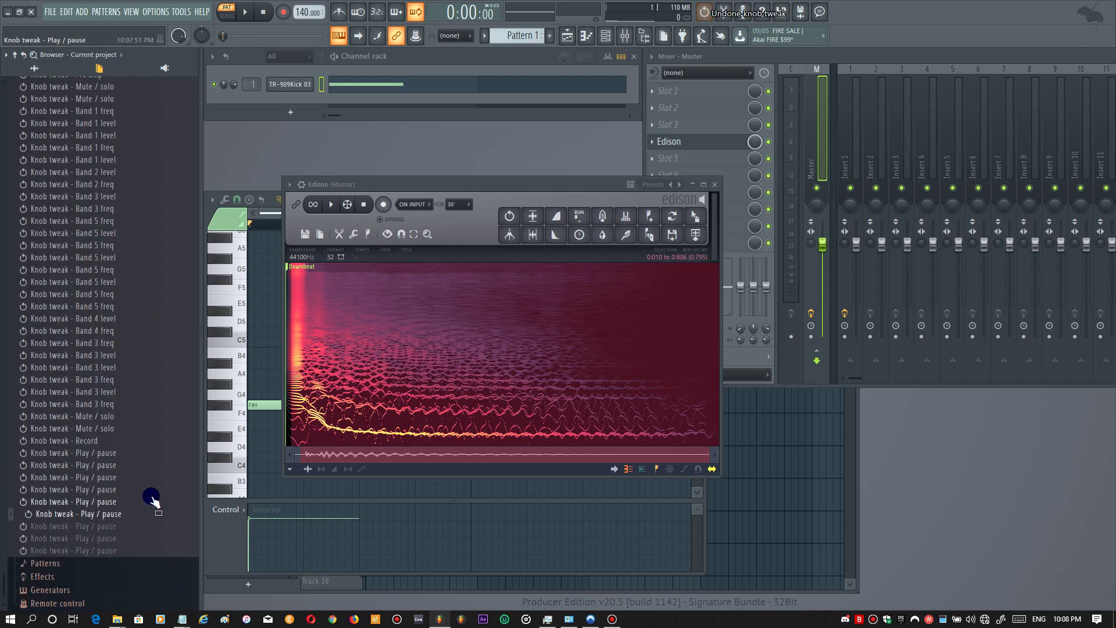
left_click(146, 550)
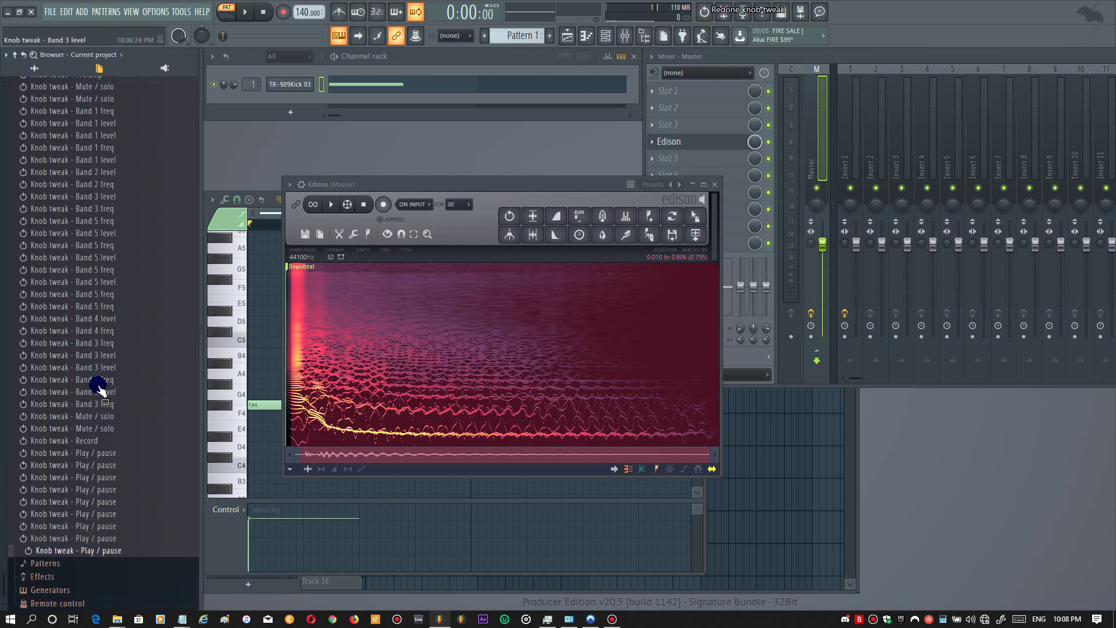
scroll(97, 378, "up", 10)
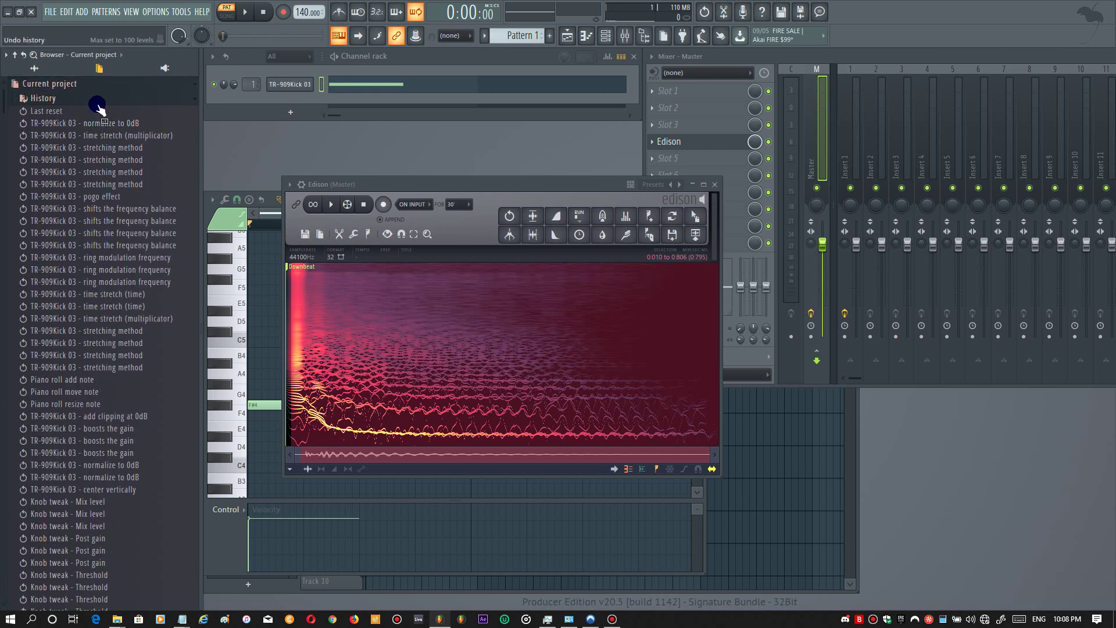
left_click(102, 101)
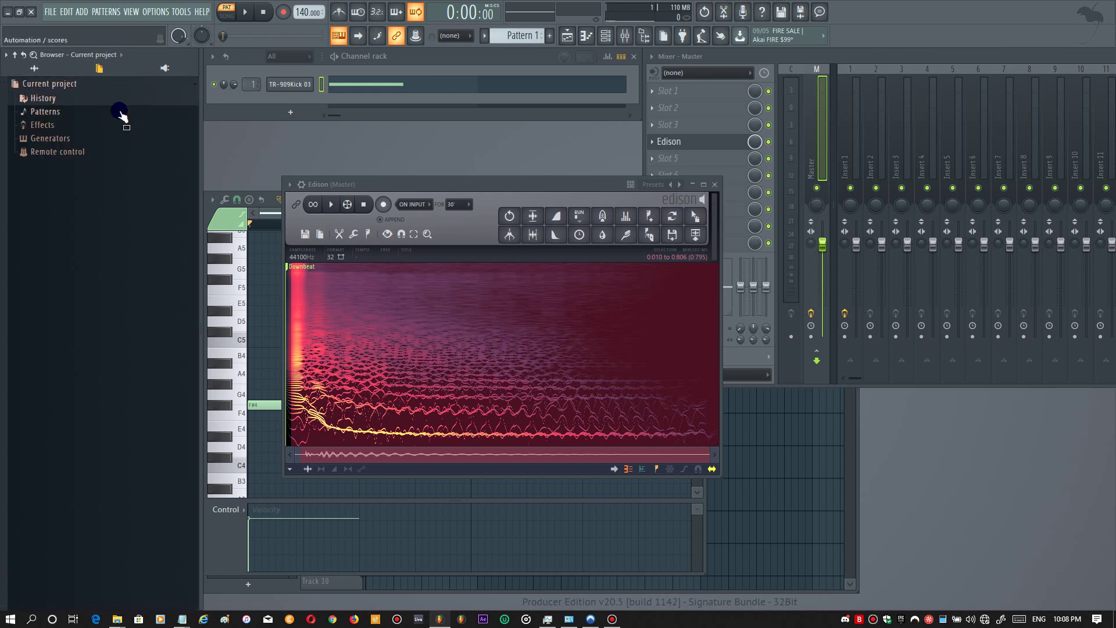
- Examine the project's generators, effects, patterns and remote control entries, and return the browser to the Roland TR-909 samples in Snap 5
left_click(106, 140)
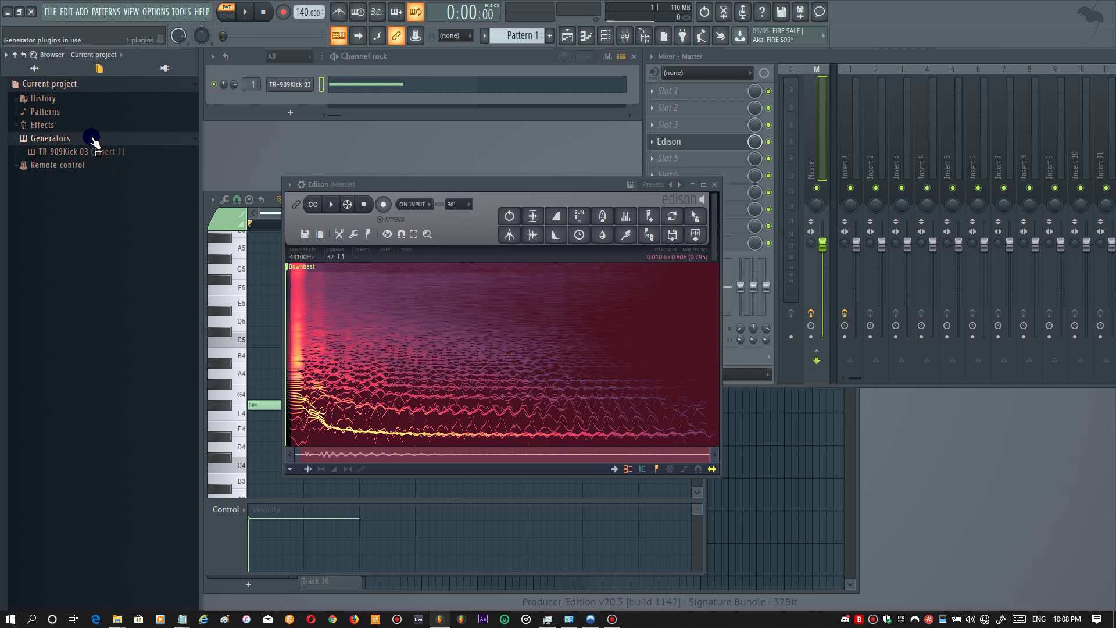
left_click(108, 127)
left_click(116, 114)
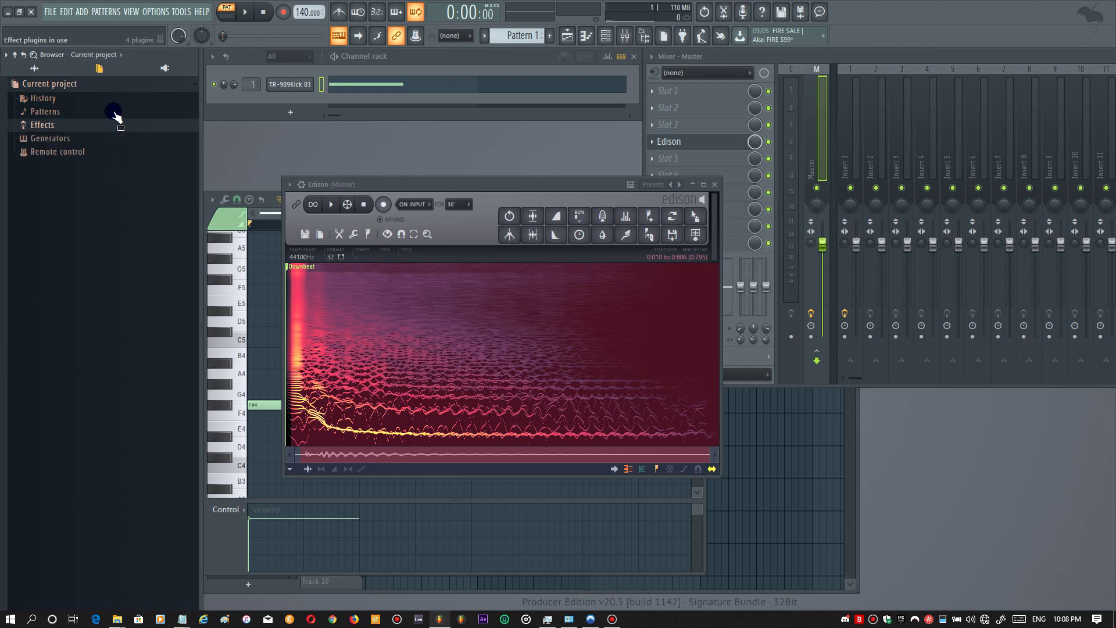
left_click(115, 114)
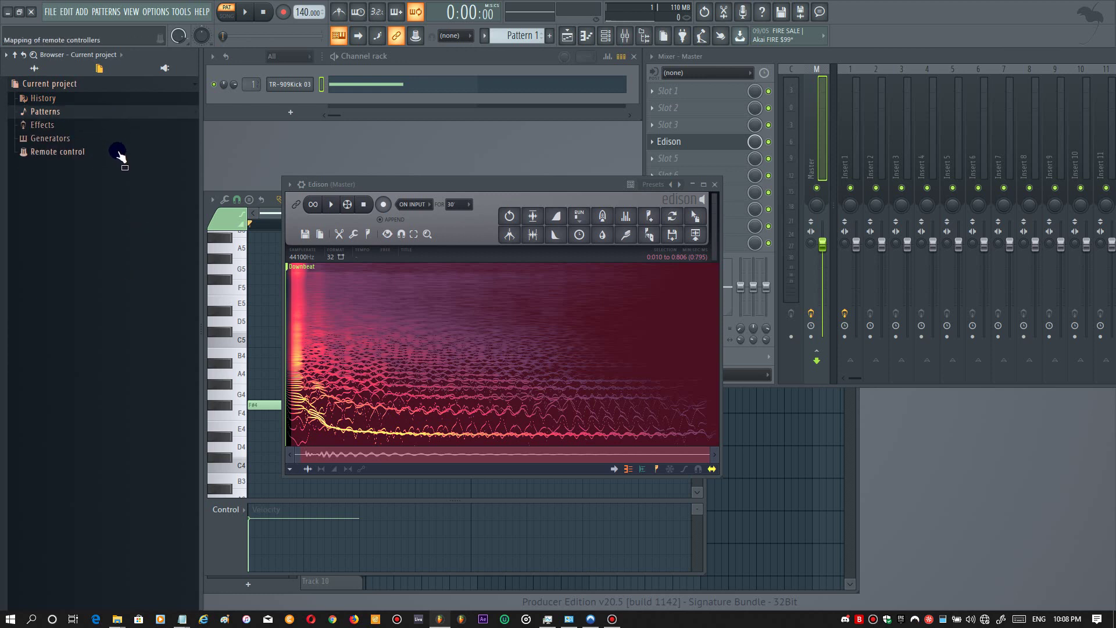
left_click(120, 153)
left_click(176, 153)
key("space")
key("space")
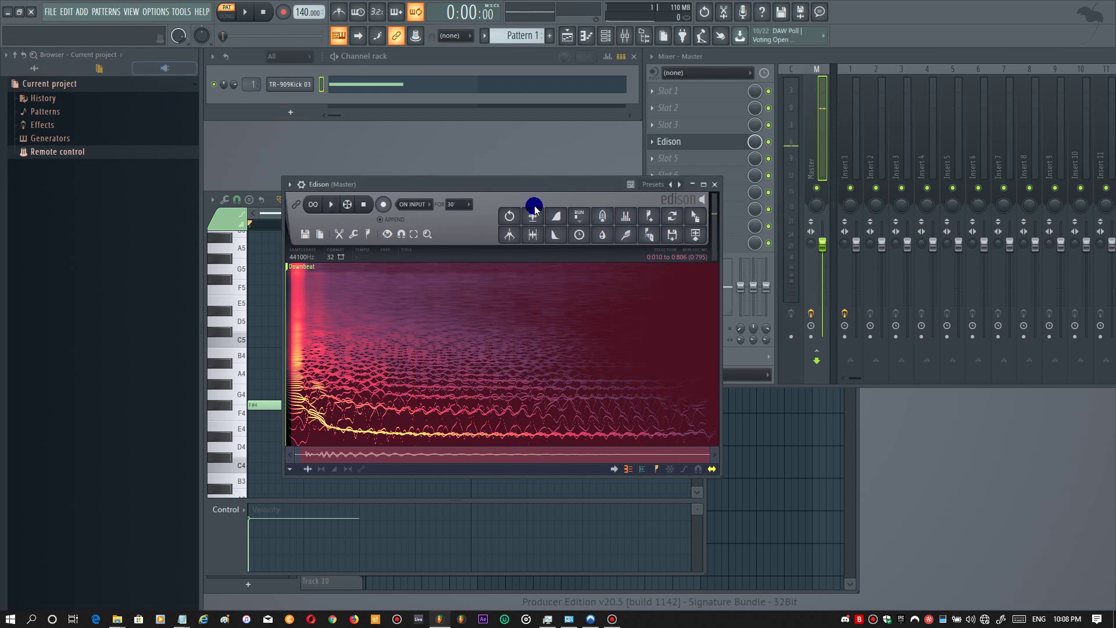
scroll(205, 72, "down", 2)
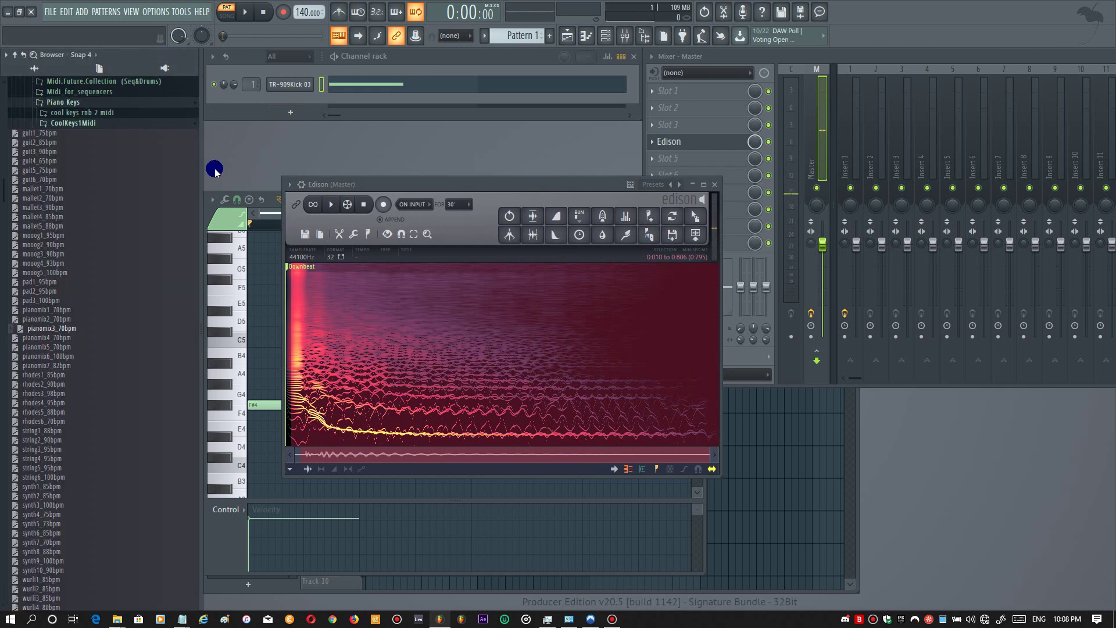
key("alt+5")
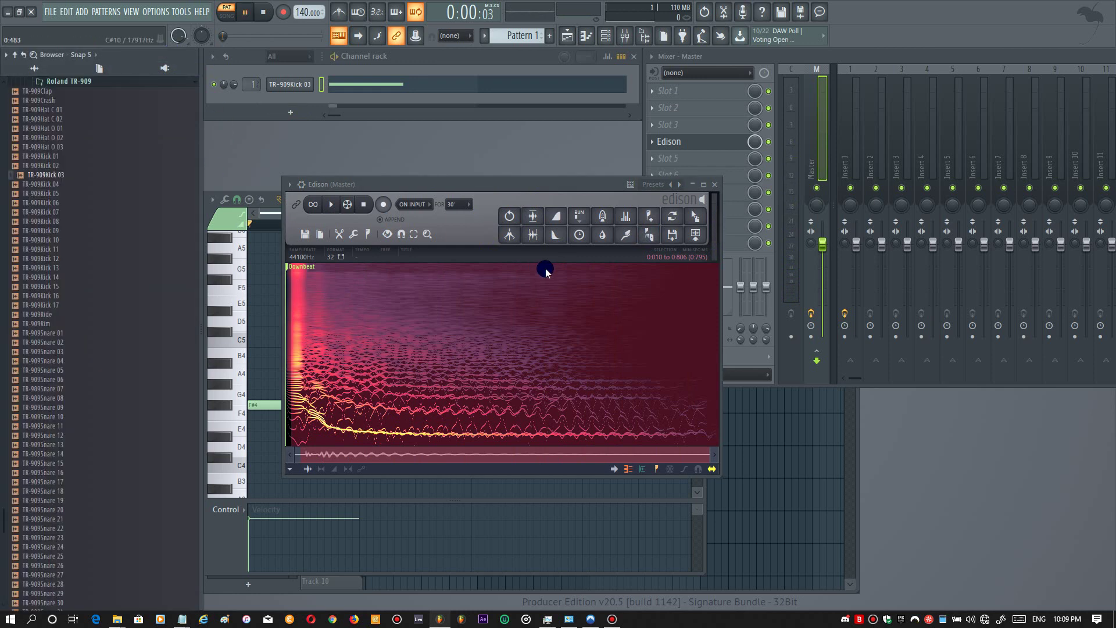
- Play the kick pattern to hear it and stop playback
key("space")
key("space")
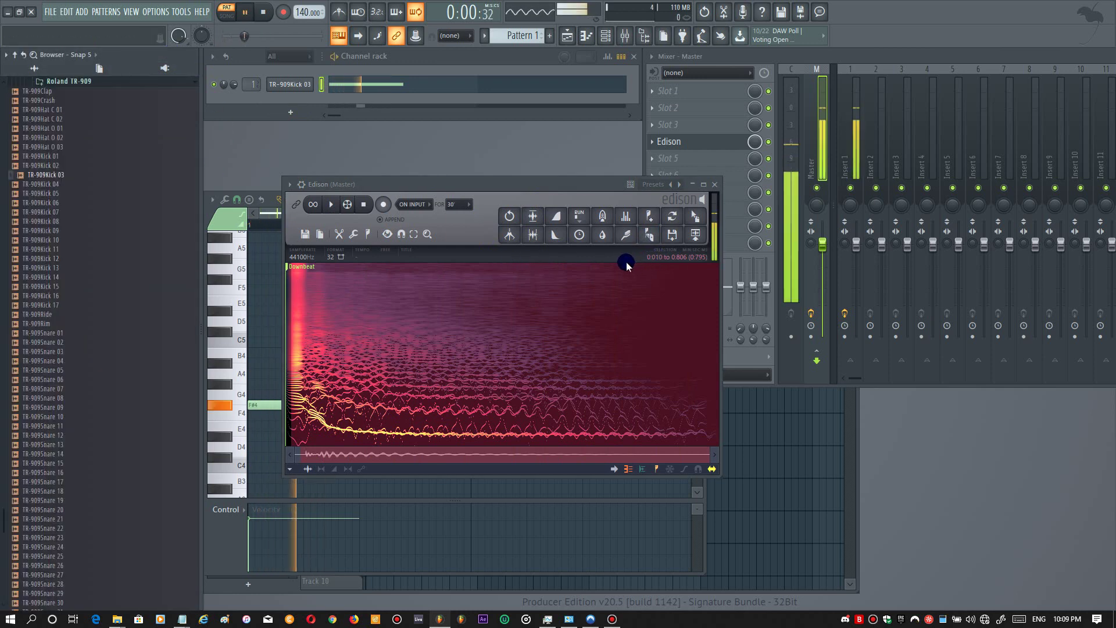
left_click(570, 187)
key("space")
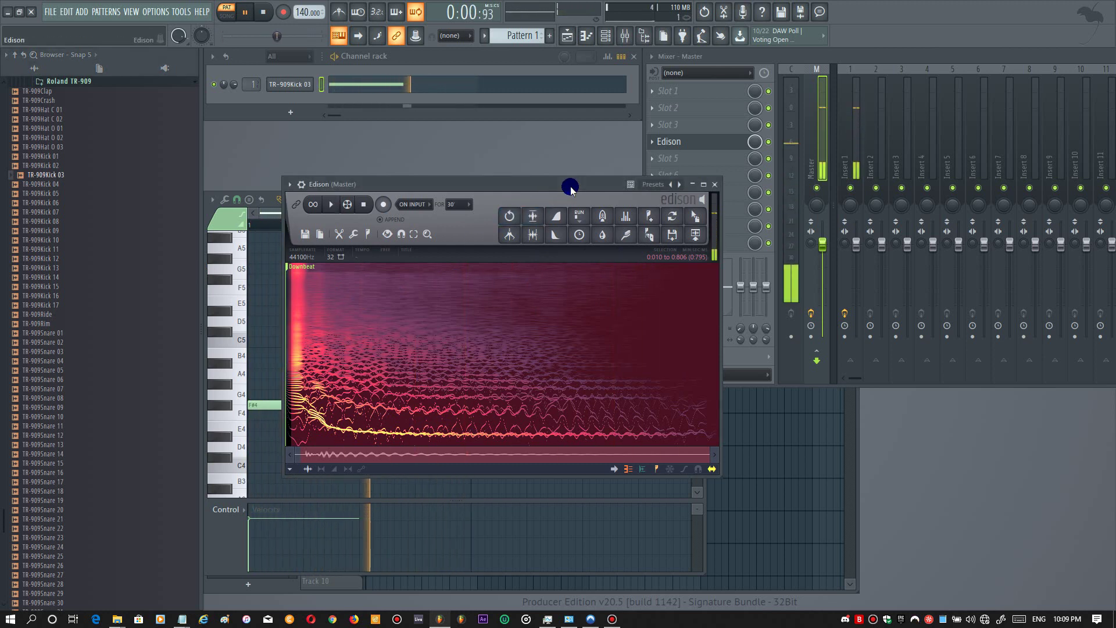
key("space")
key("space")
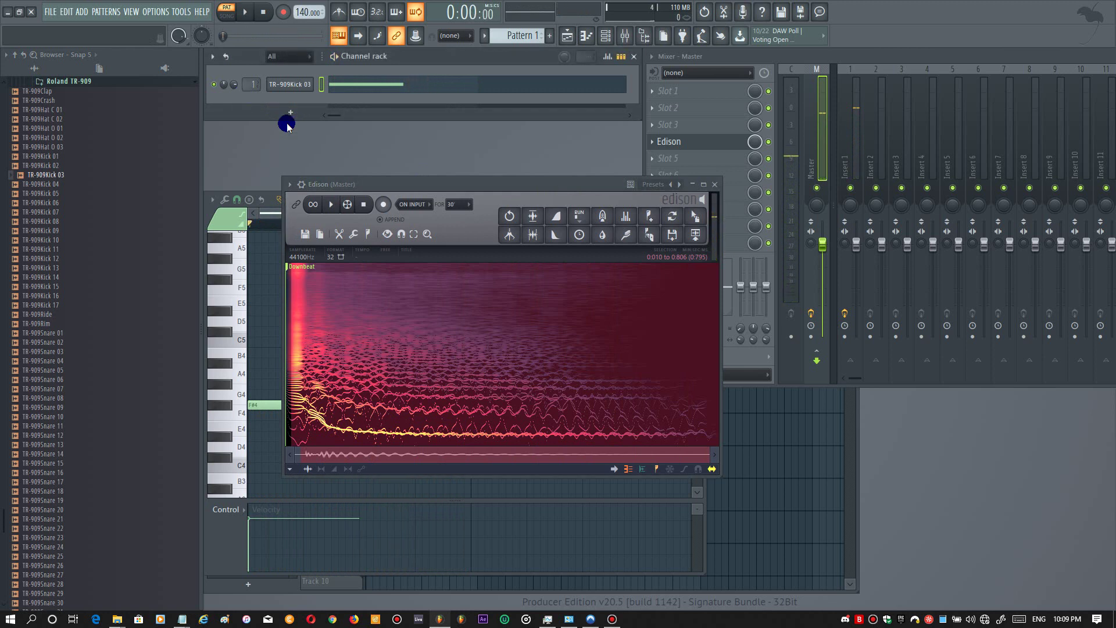
- Send the kick from Edison to the playlist as an audio clip, and audition it from the new channel's settings
left_click(352, 238)
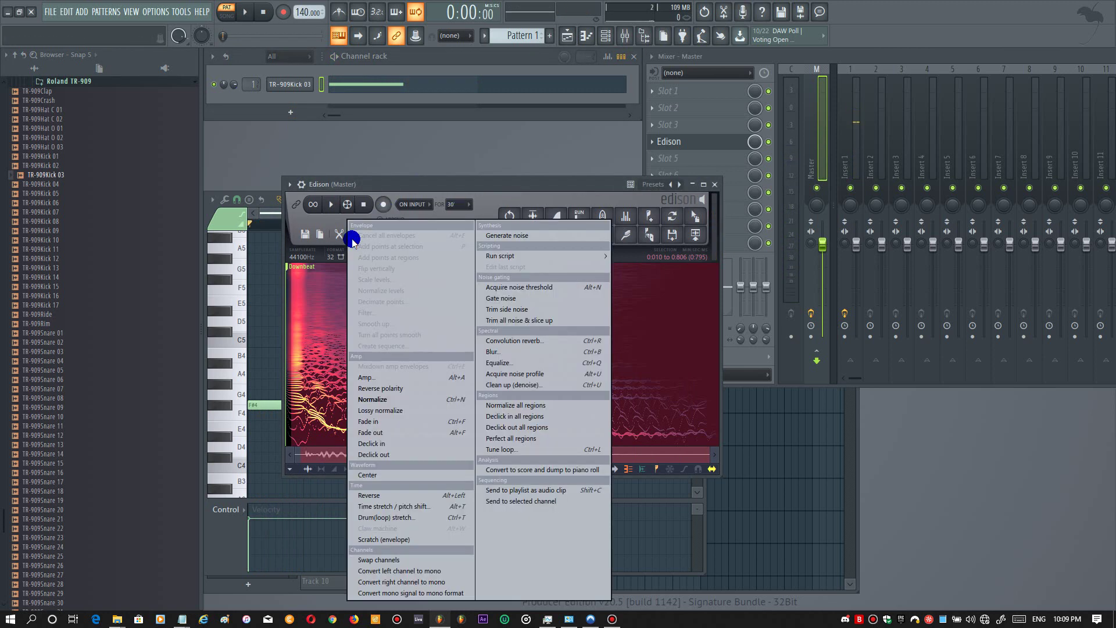
left_click(559, 490)
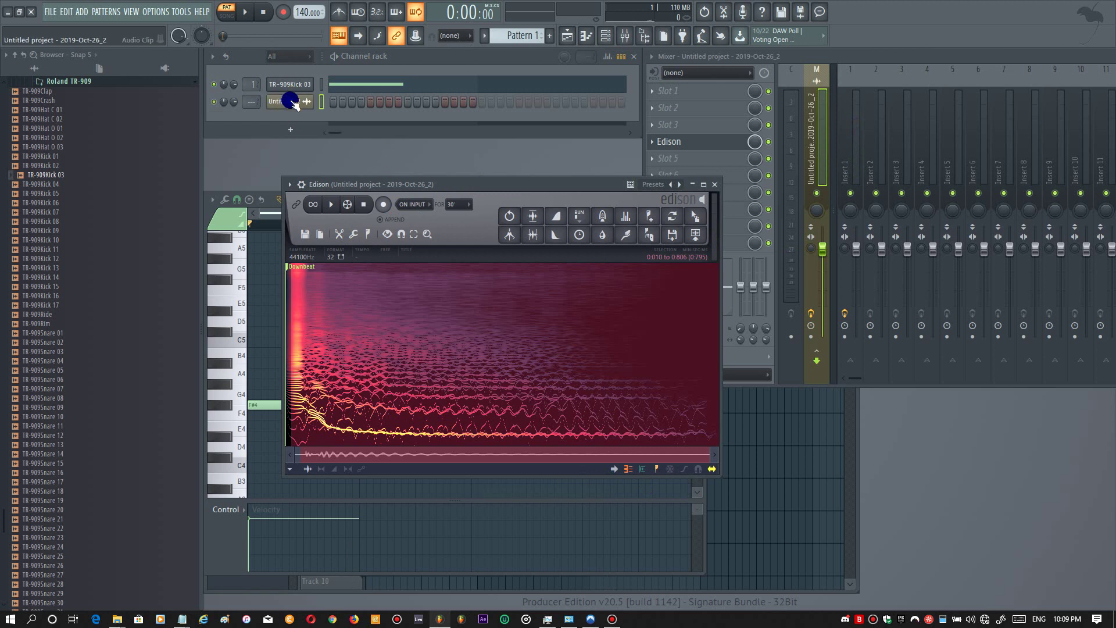
left_click(291, 102)
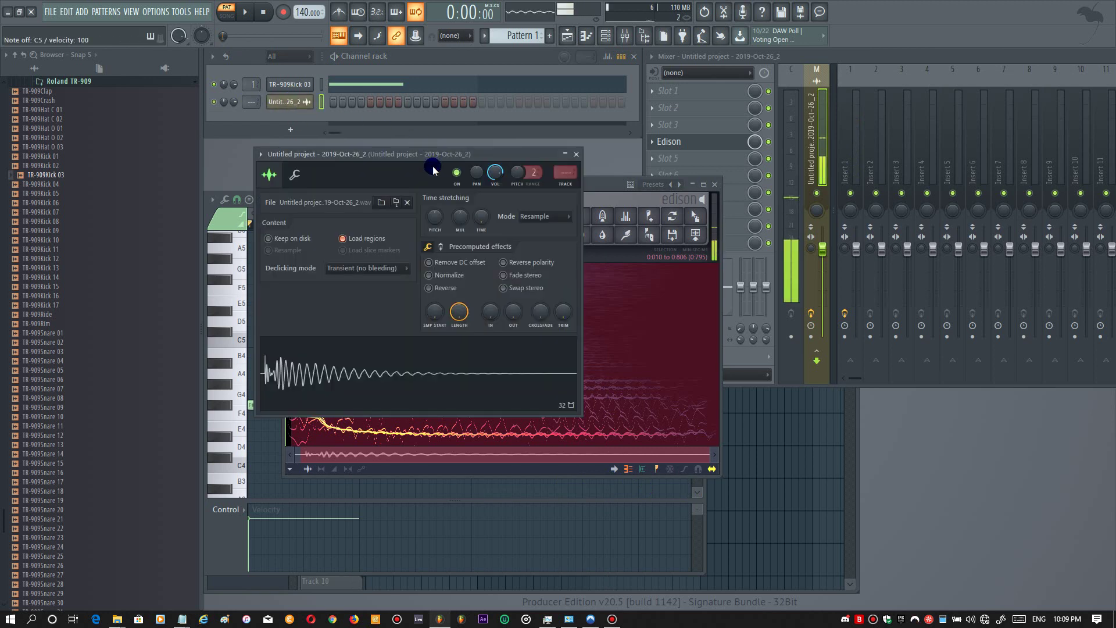
key("b")
- Raise the Boost slightly in the audio clip's precomputed effects and audition the kick
left_click(441, 247)
left_click_drag(434, 267, 435, 244)
key("q")
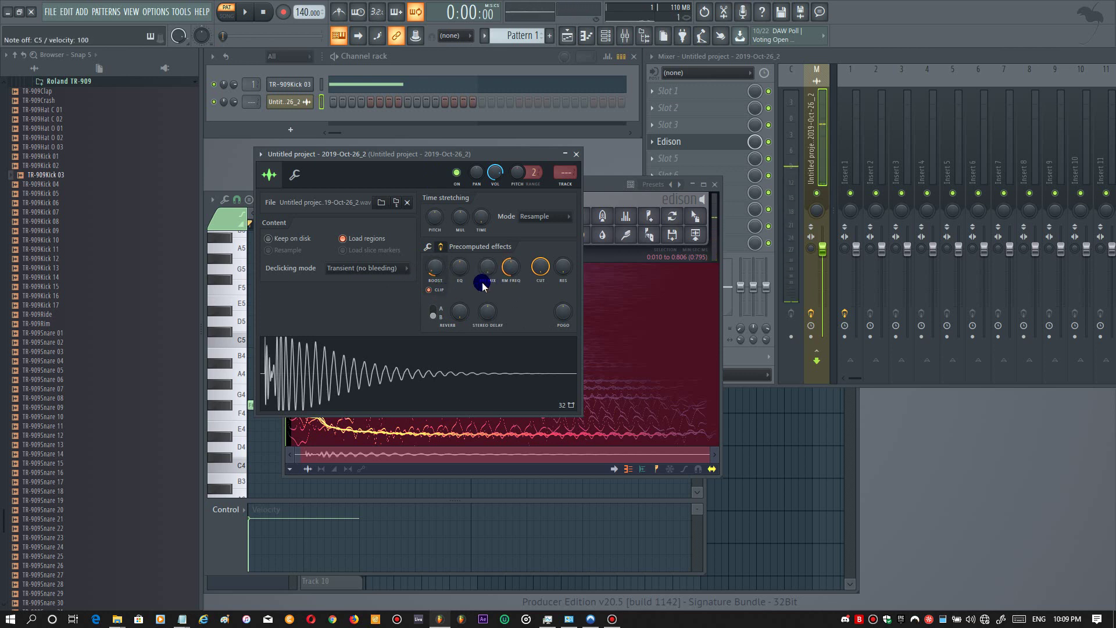
left_click_drag(432, 270, 432, 272)
key("q")
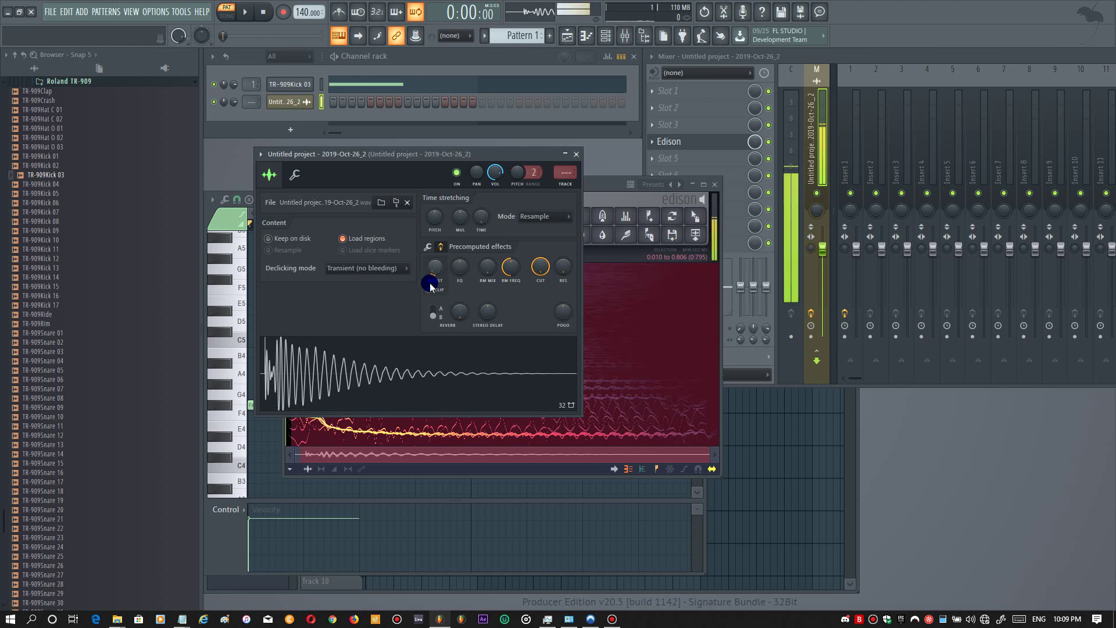
- Raise the audio clip's time-stretching multiplier, set the stretch mode to e3 mono, and audition the kick several times
left_click(468, 238)
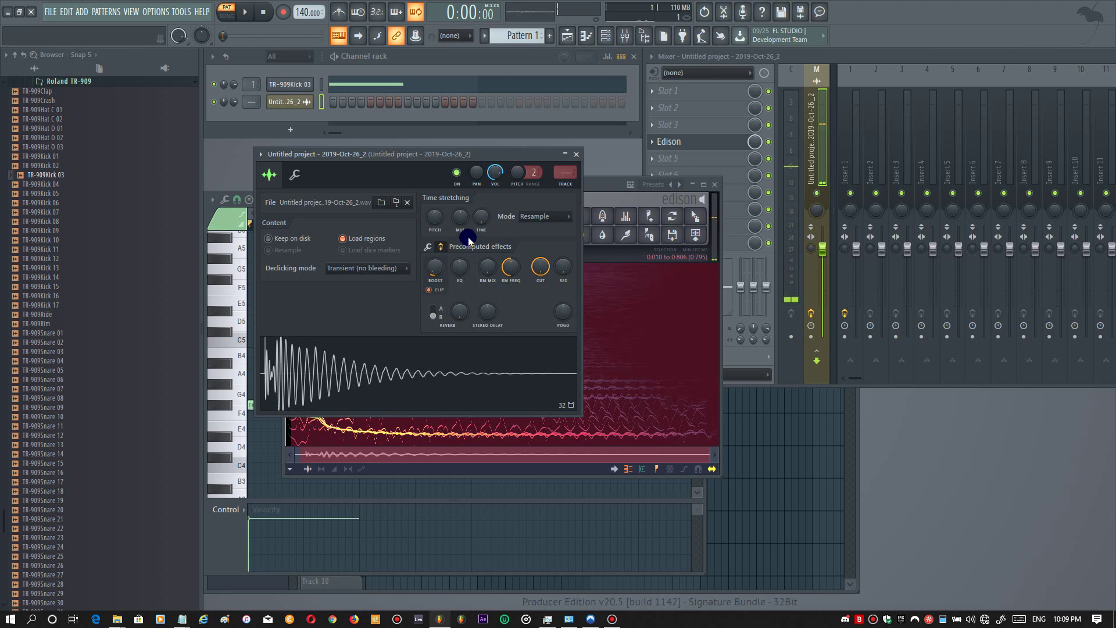
left_click(562, 220)
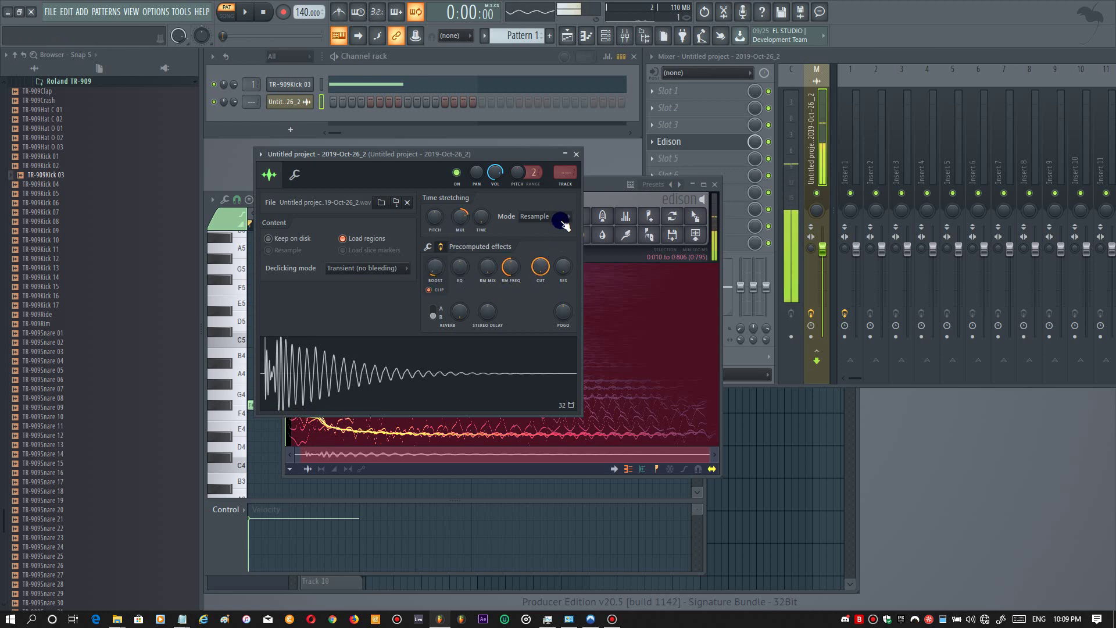
left_click(542, 278)
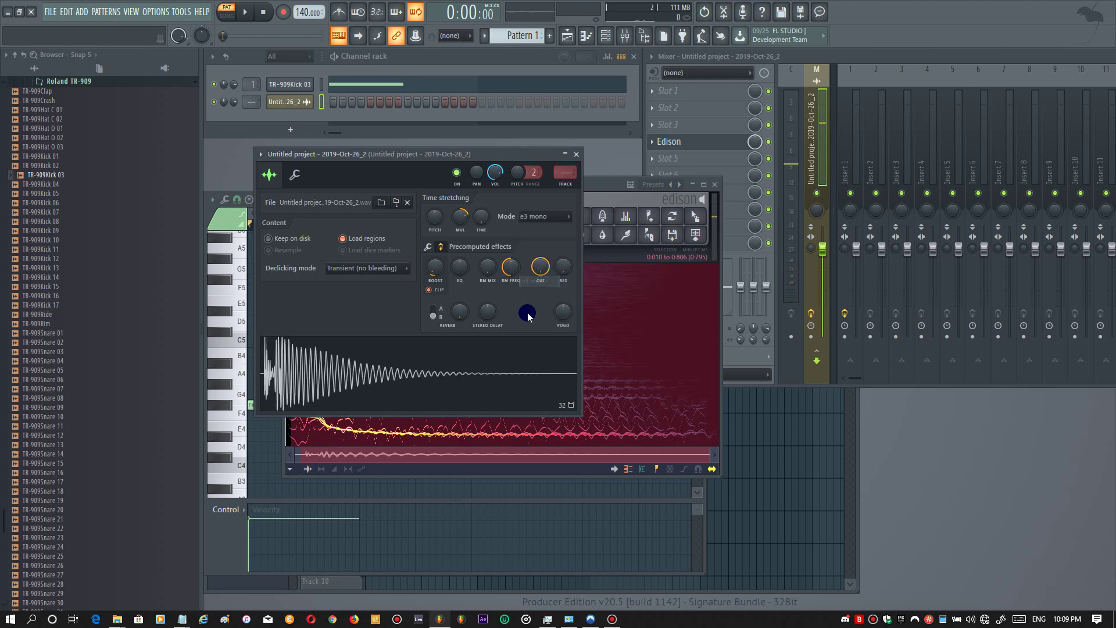
left_click(527, 312)
key("z")
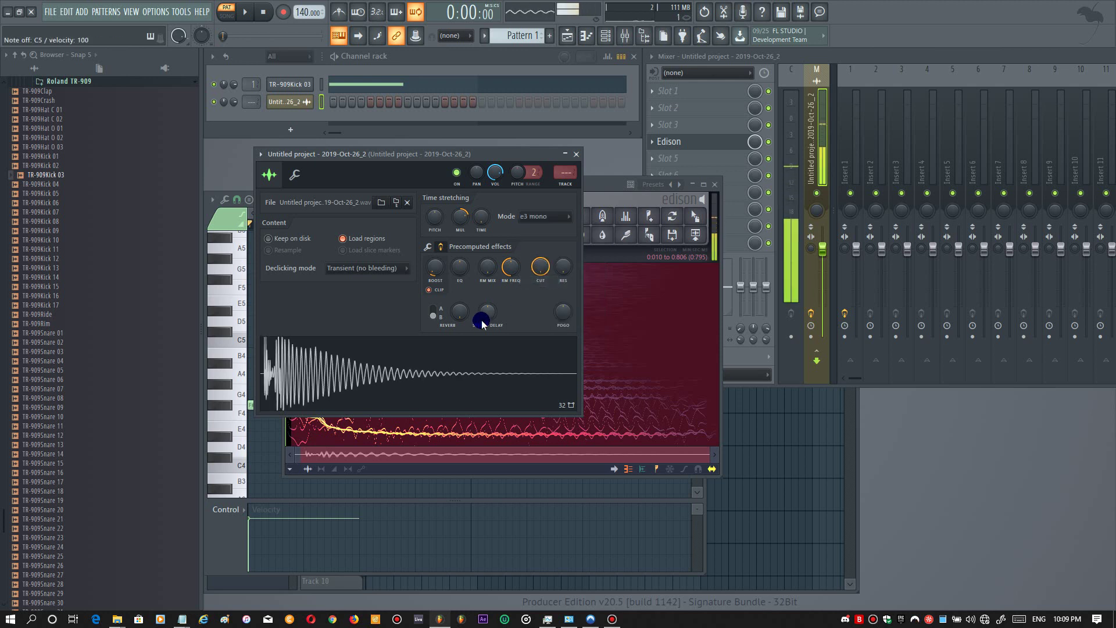
key("z")
key("z")
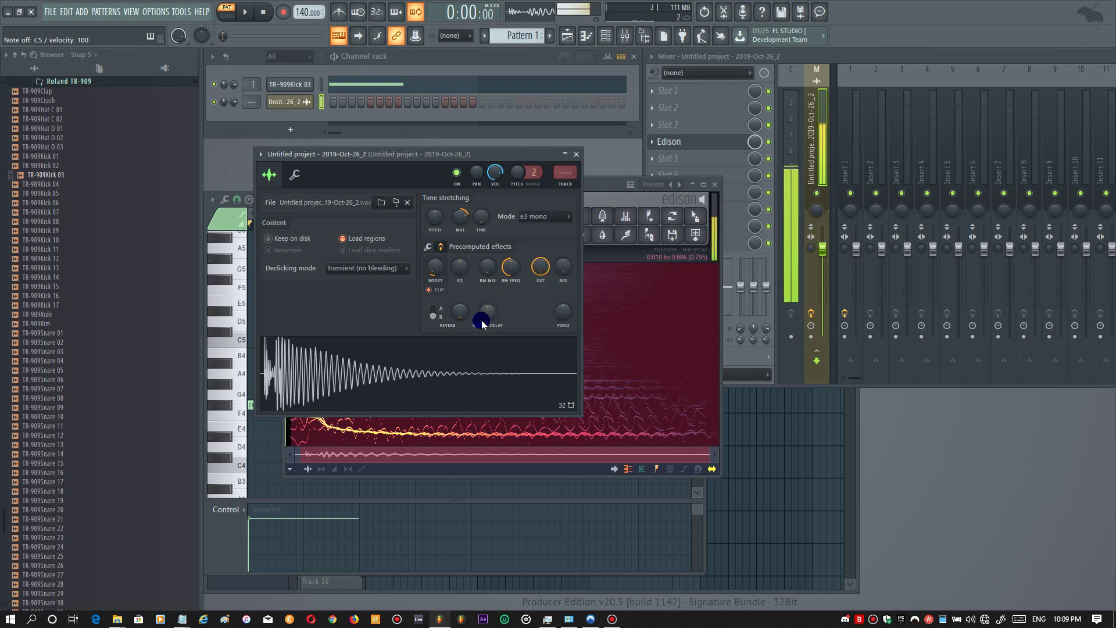
key("z")
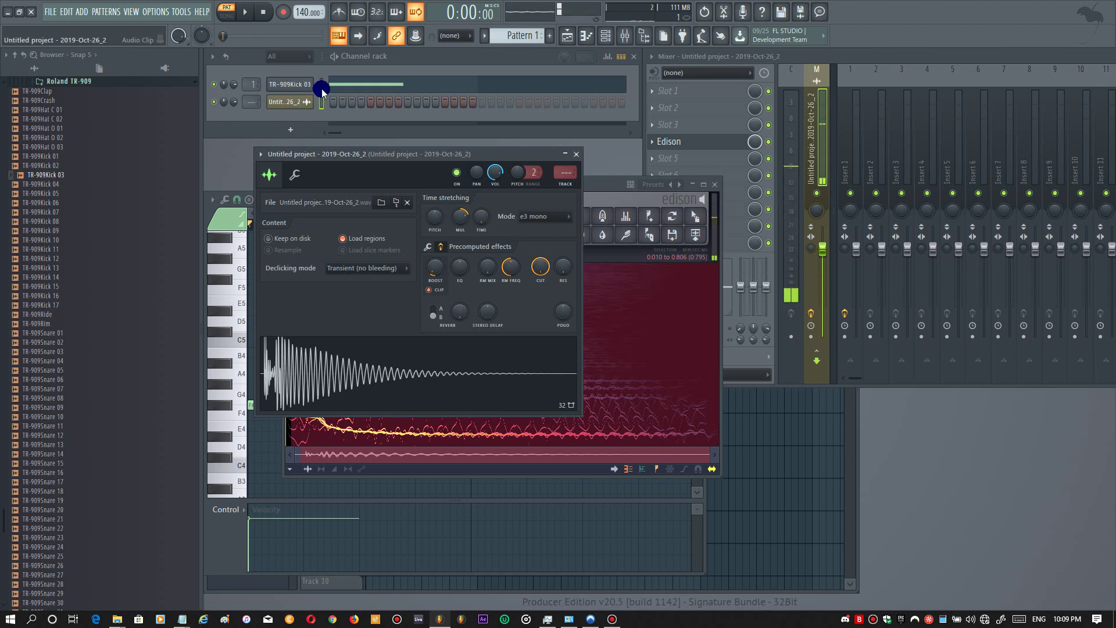
- Mute the TR-909Kick 03 channel, trigger the audio clip channel on its first step, and play the pattern
left_click(346, 84)
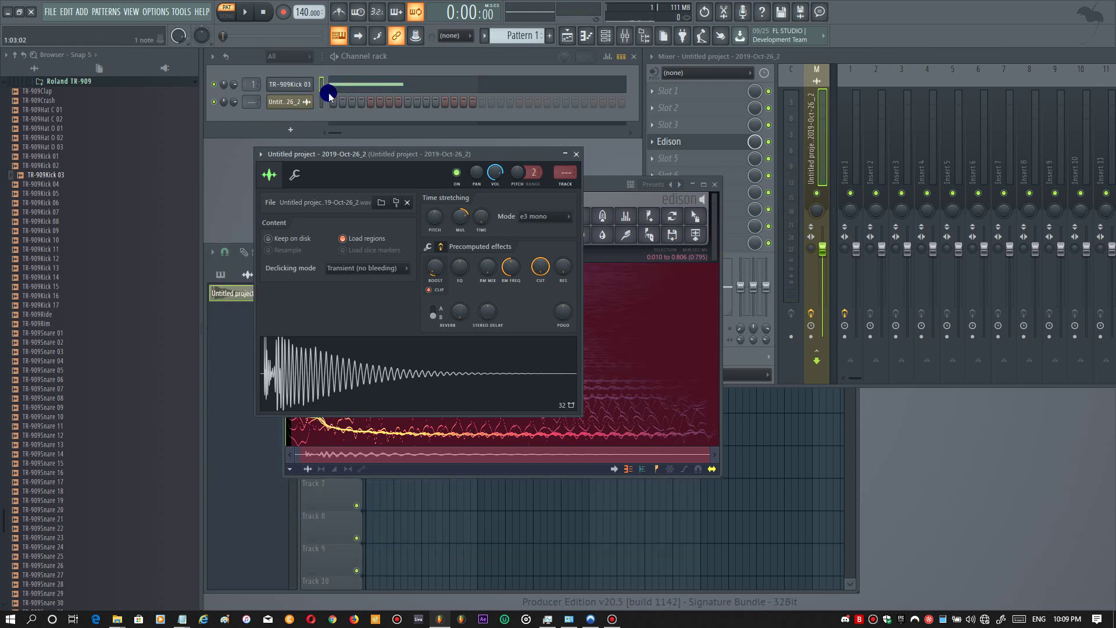
left_click(214, 84)
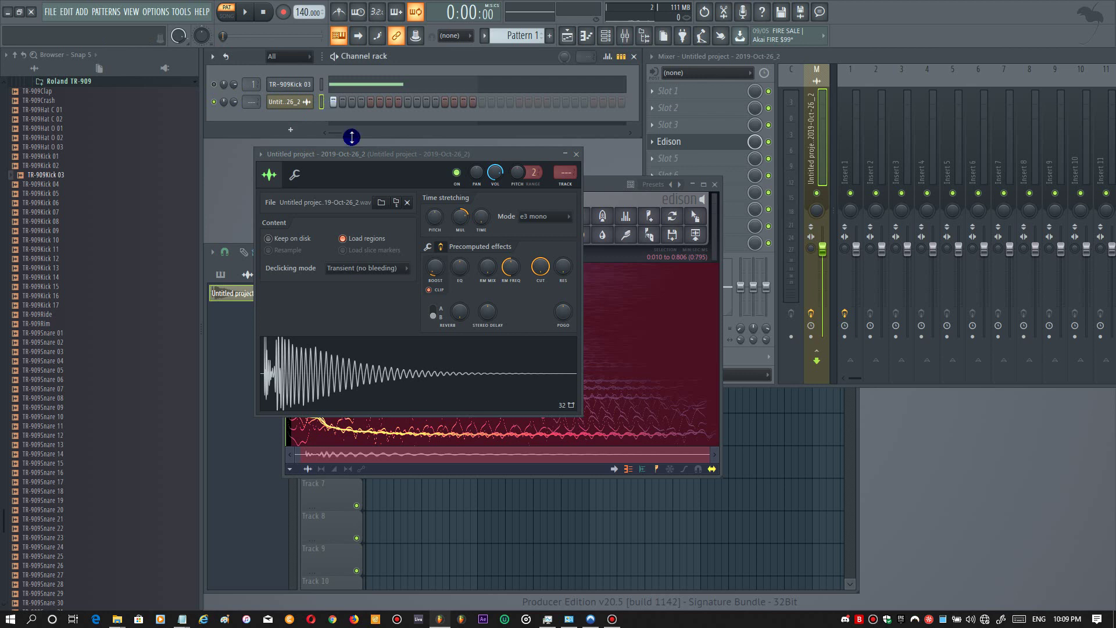
key("space")
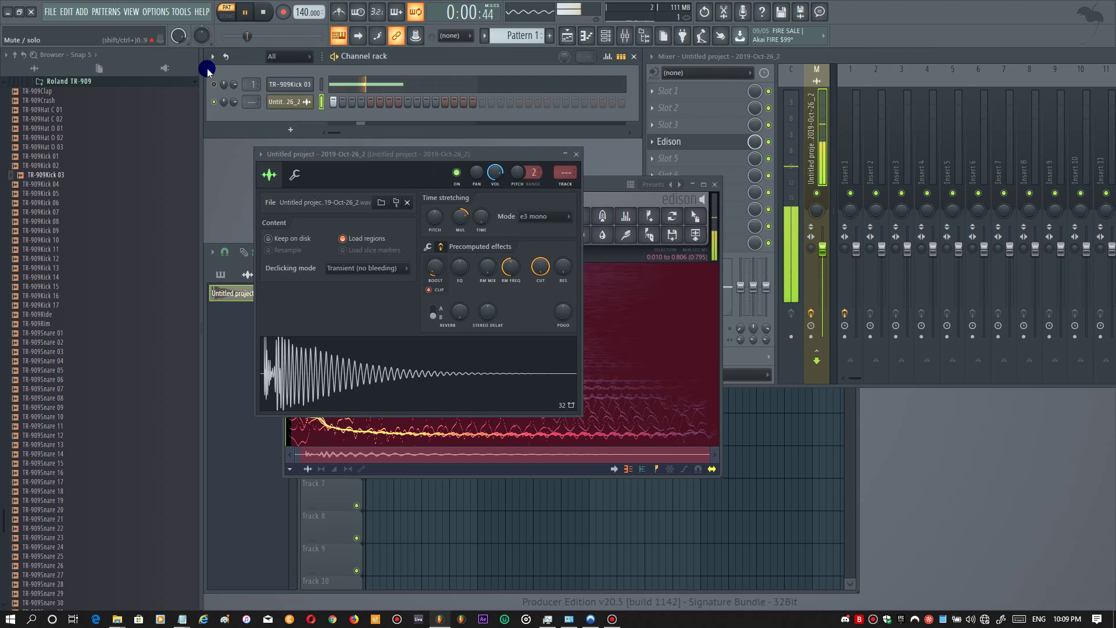
- Route the audio clip channel to mixer insert 1 and bypass Fruity Fast Dist on that insert
left_click_drag(253, 107, 254, 102)
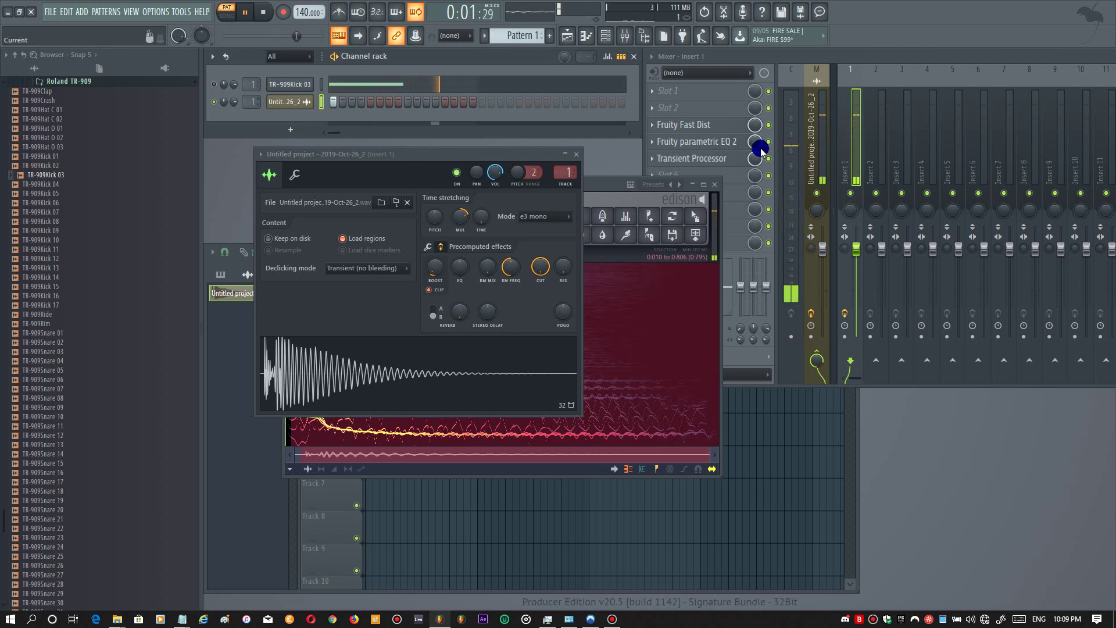
left_click(765, 163)
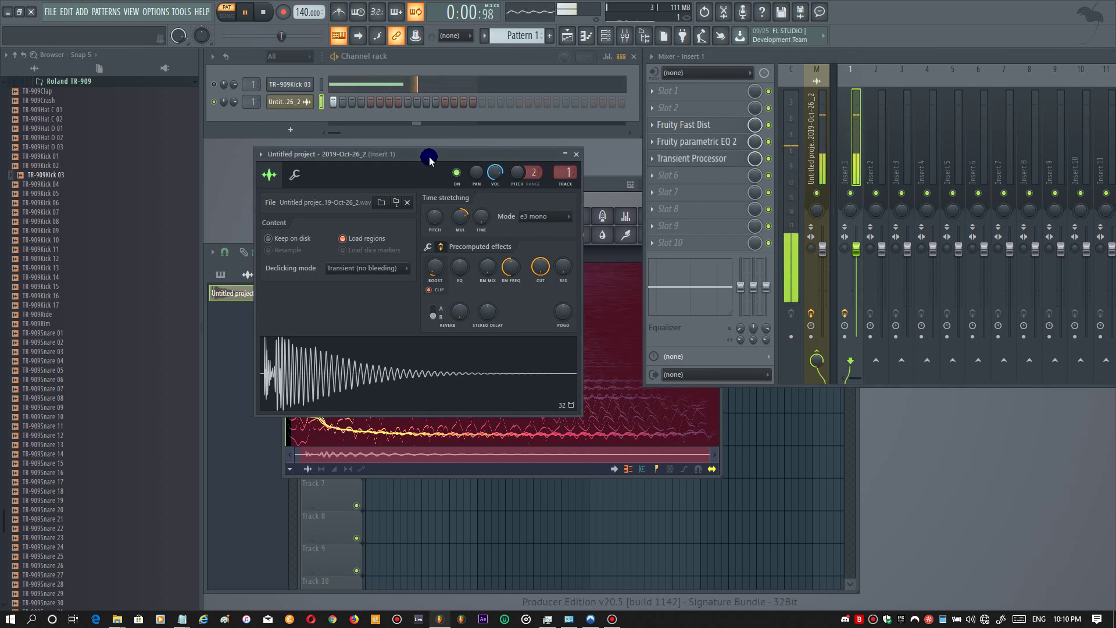
left_click(768, 124)
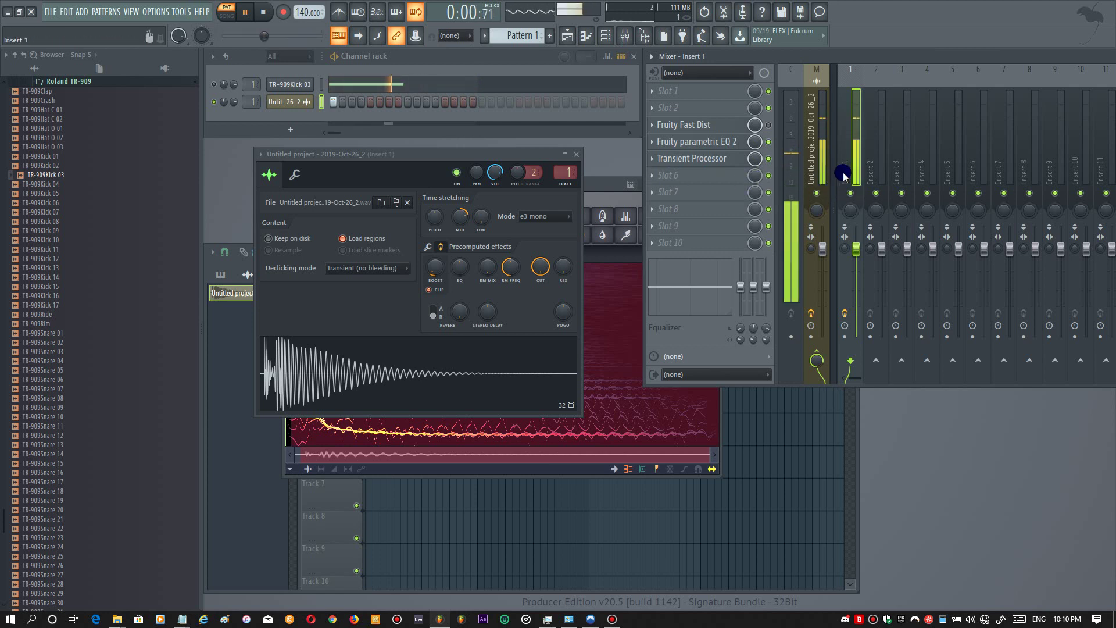
- Clear the old sample from Edison on the master track and record a few hits of the playing kick
left_click(811, 160)
left_click(697, 144)
left_click(696, 144)
left_click(355, 233)
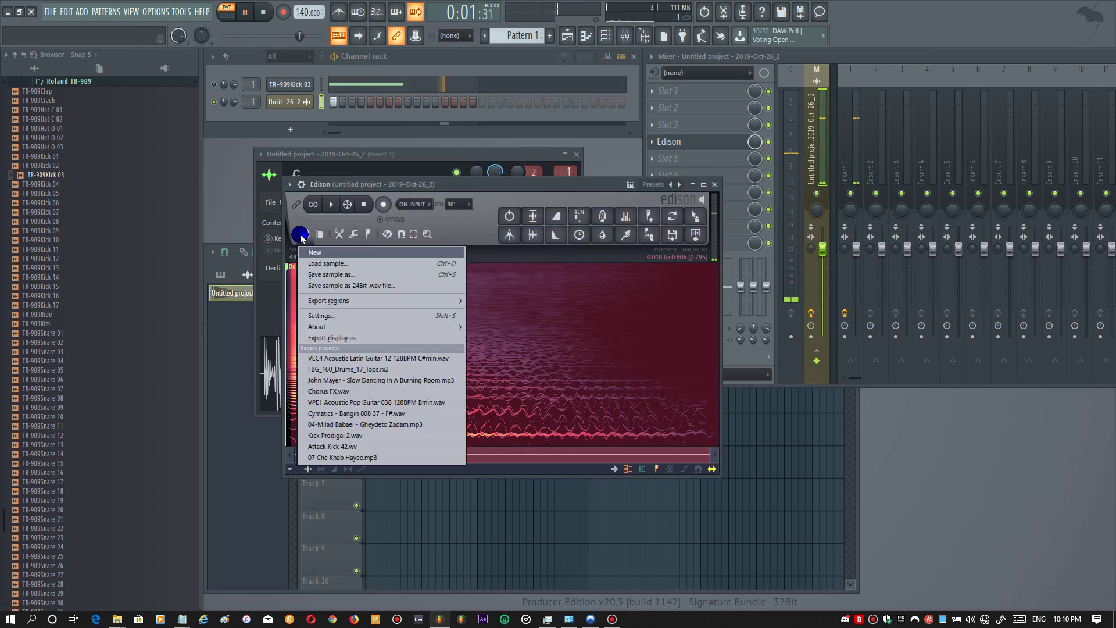
left_click(383, 204)
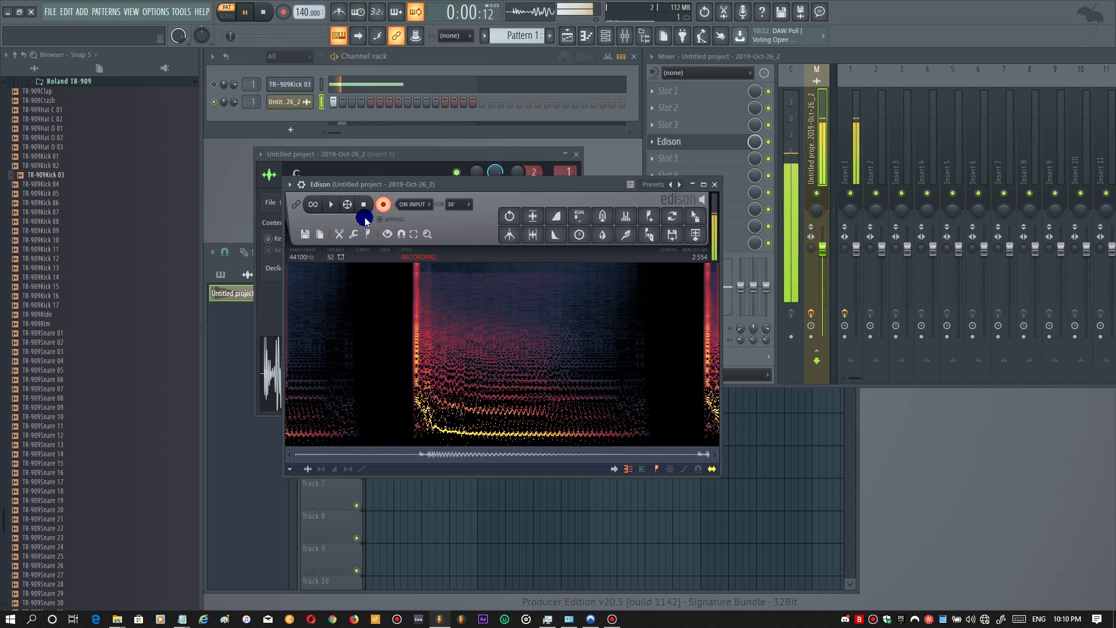
left_click(363, 204)
- Trim the Edison recording to the second, complete kick hit, about 1.36 s long
left_click_drag(572, 338, 532, 339)
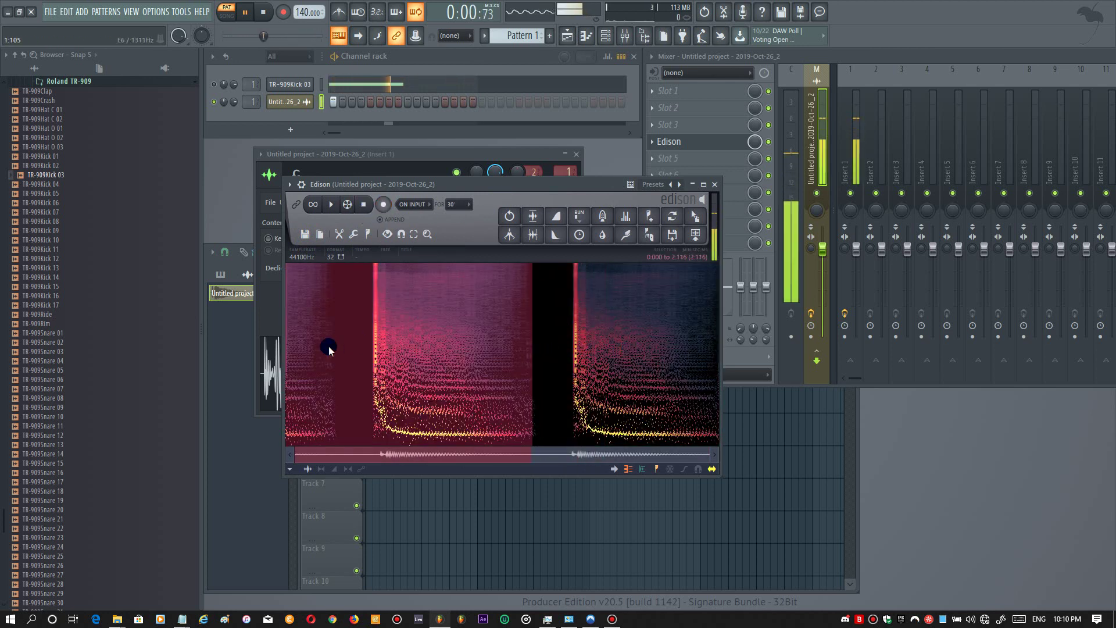
left_click_drag(294, 375, 373, 393)
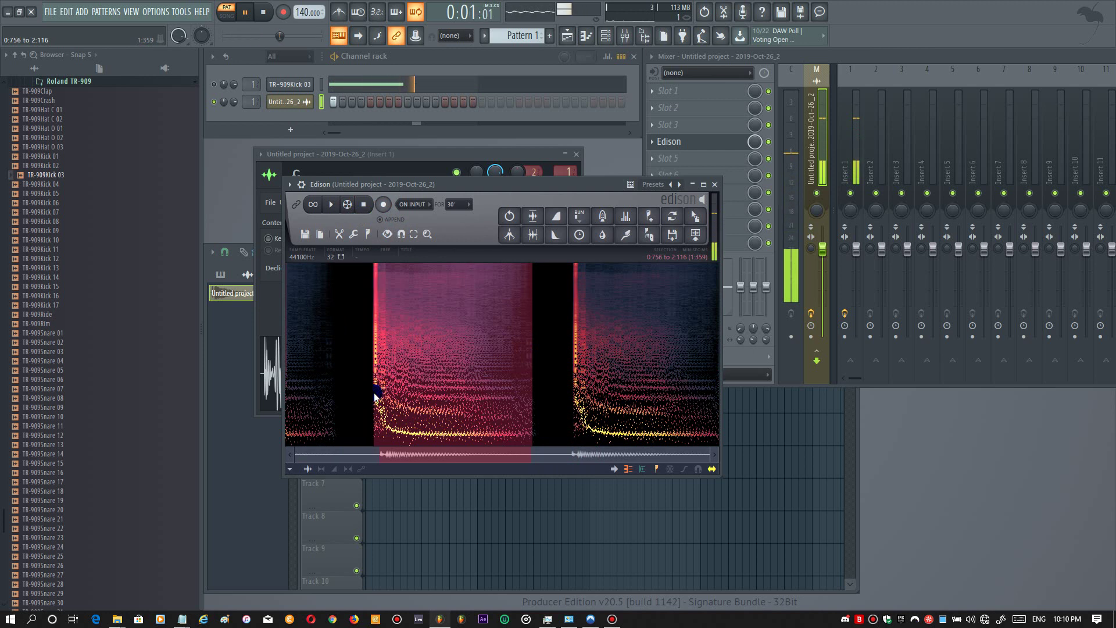
key("Delete")
key("ctrl+a")
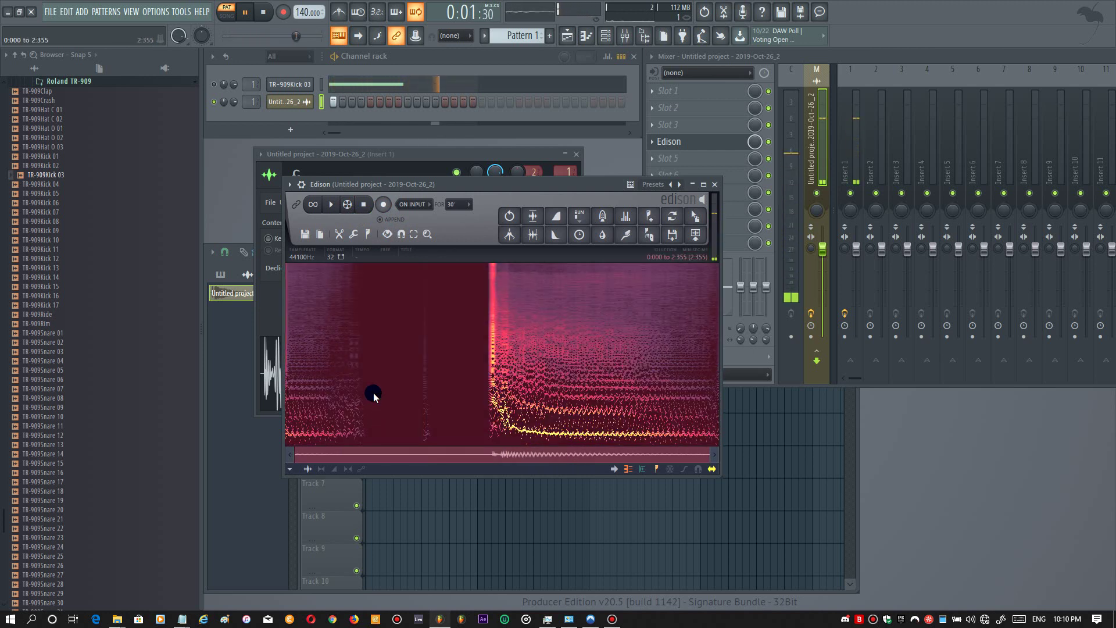
key("ctrl+v")
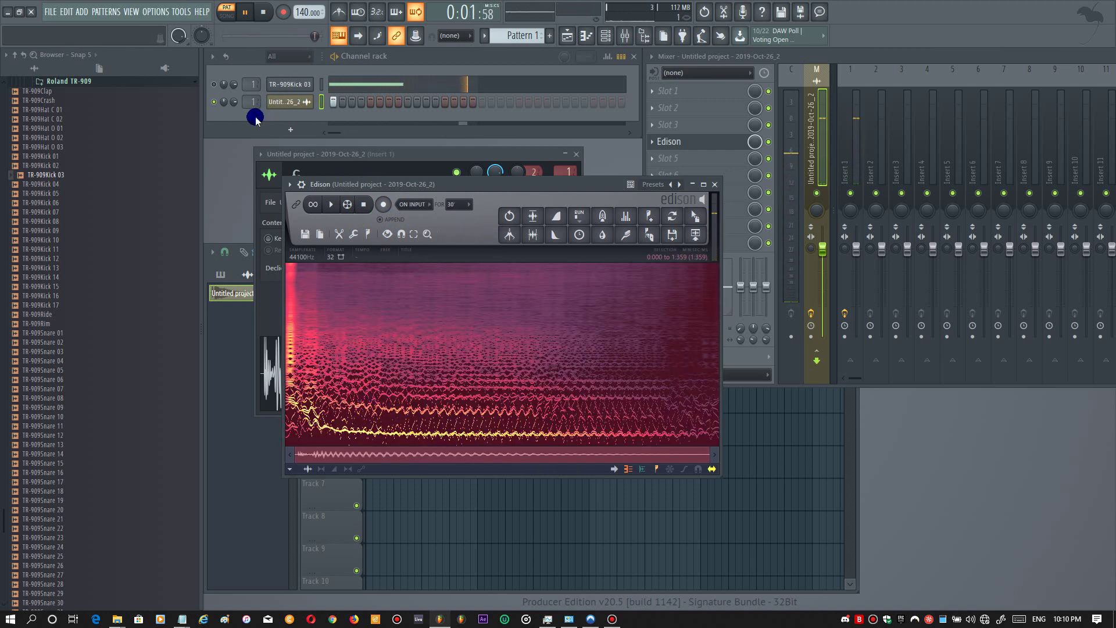
- Stop the pattern playback and audition the trimmed kick in Edison
key("space")
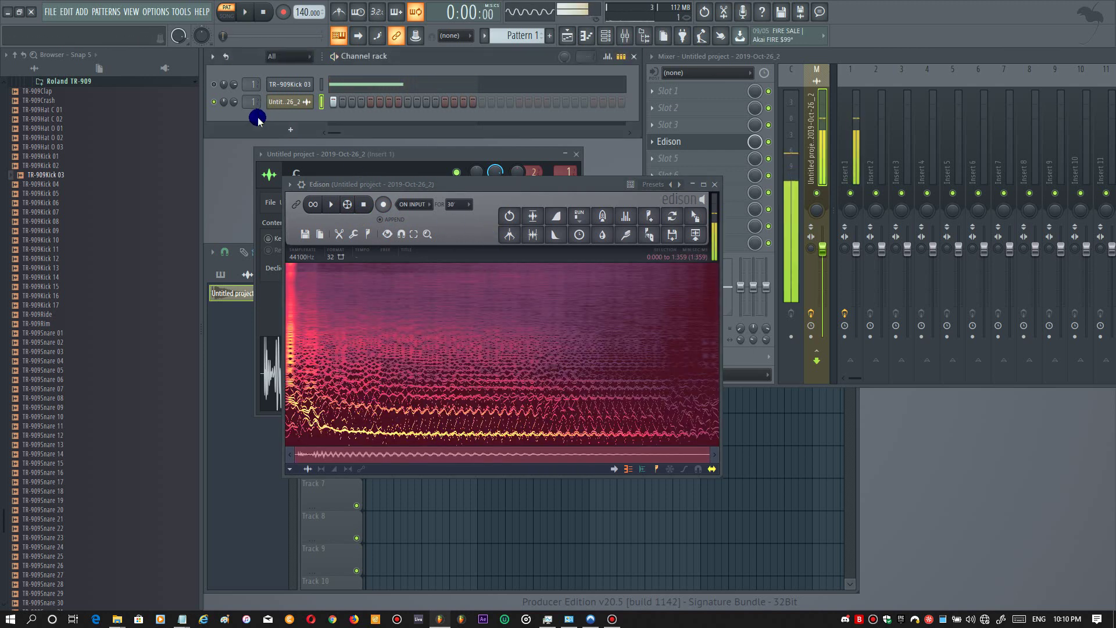
left_click(332, 206)
left_click(363, 206)
left_click(333, 204)
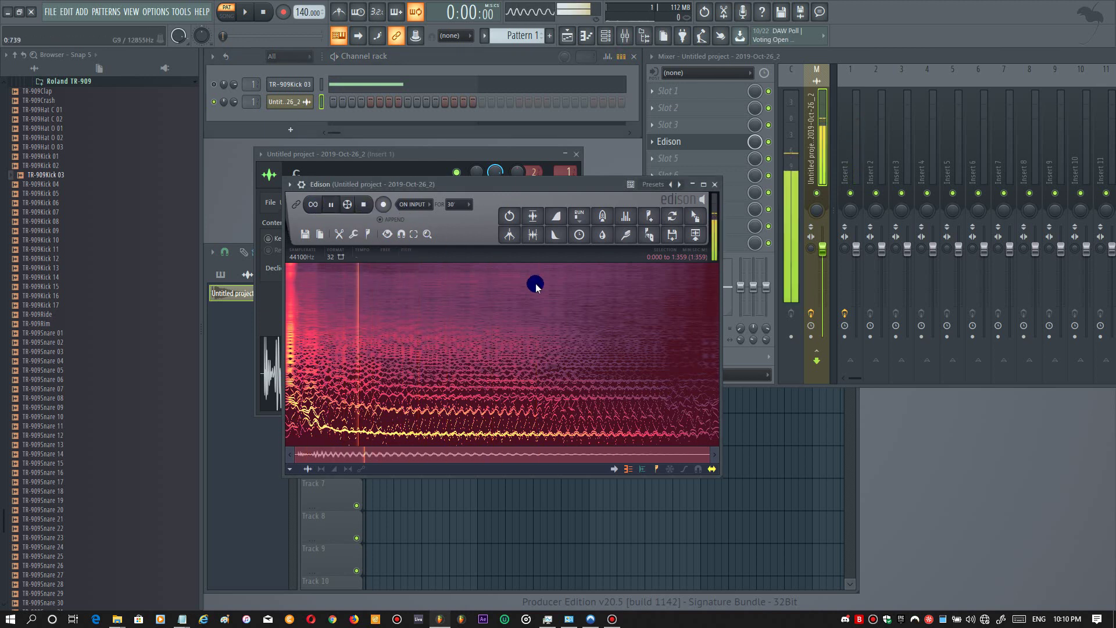
- Try a fade-out over the whole kick in Edison, audition it, and undo the fade
left_click(555, 235)
key("space")
key("ctrl+z")
key("space")
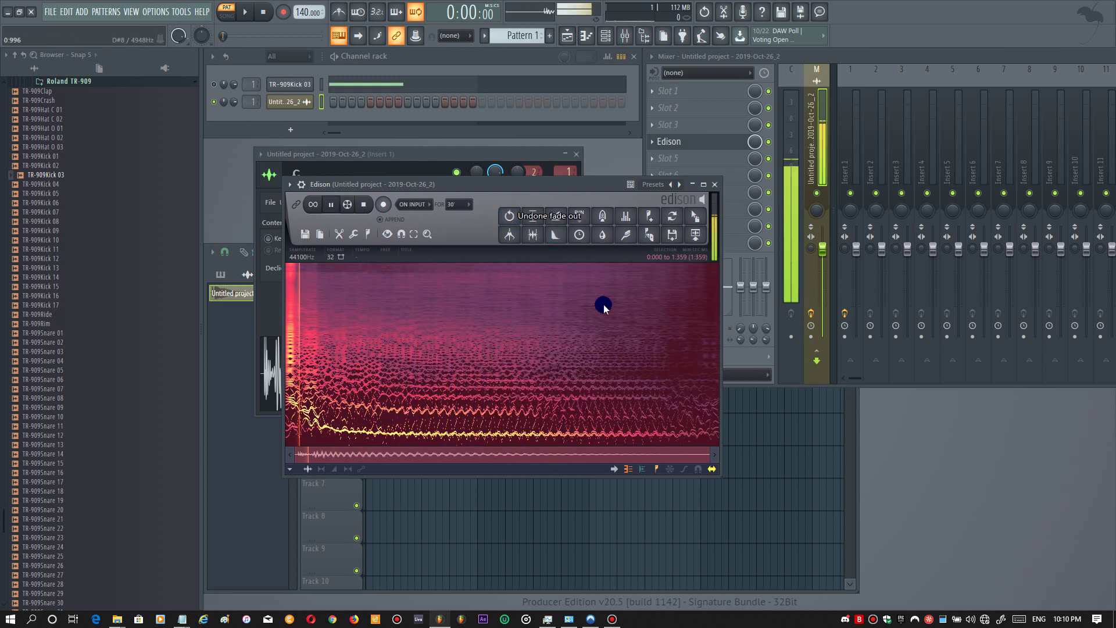
key("space")
- Compare stretching methods for the kick in Edison's time stretcher / pitch shifter, trying e3 generic and choosing e2 generic
left_click(582, 239)
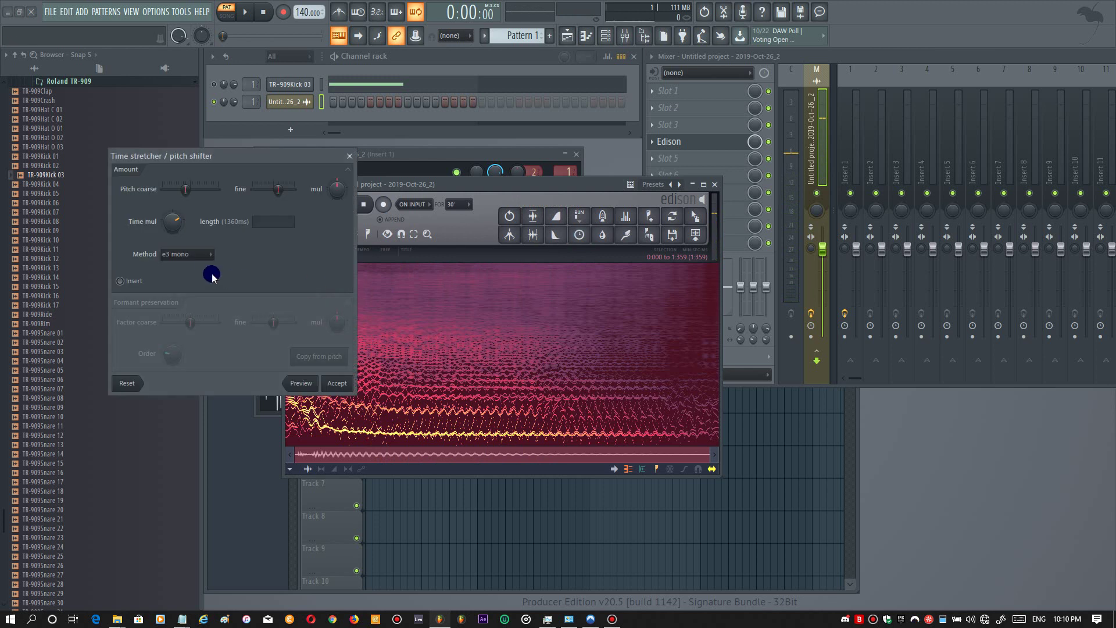
left_click_drag(276, 163, 201, 153)
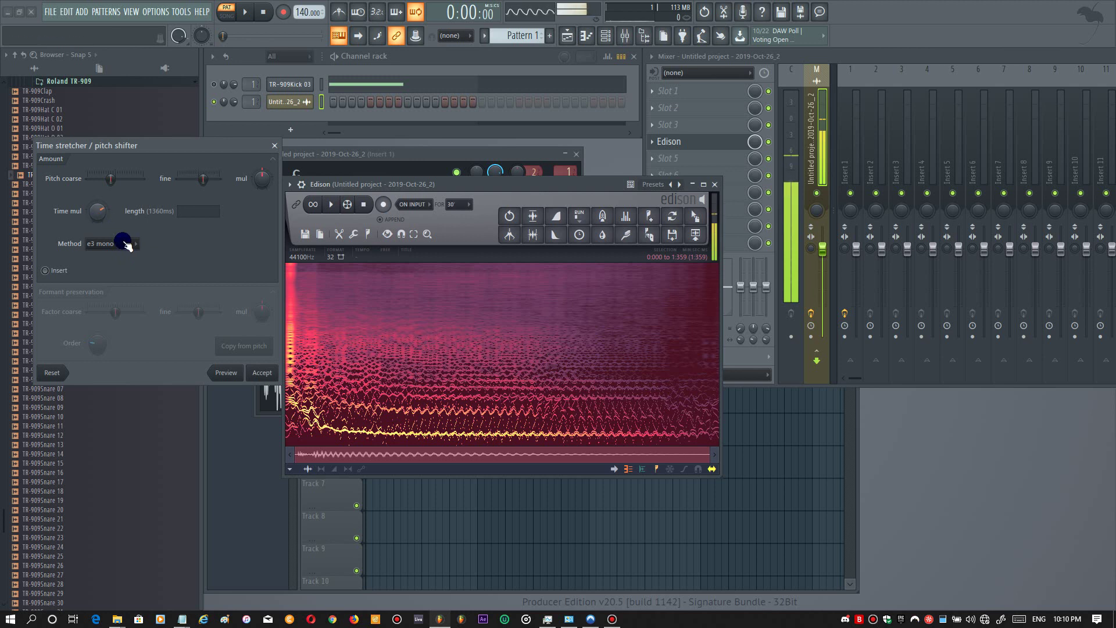
left_click(128, 243)
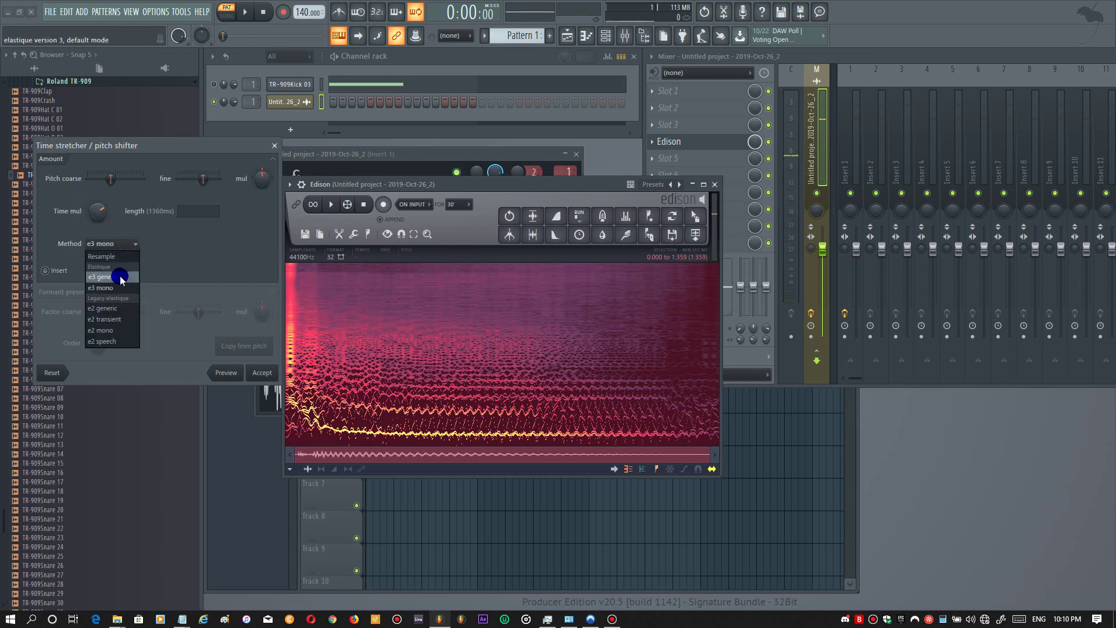
left_click(115, 276)
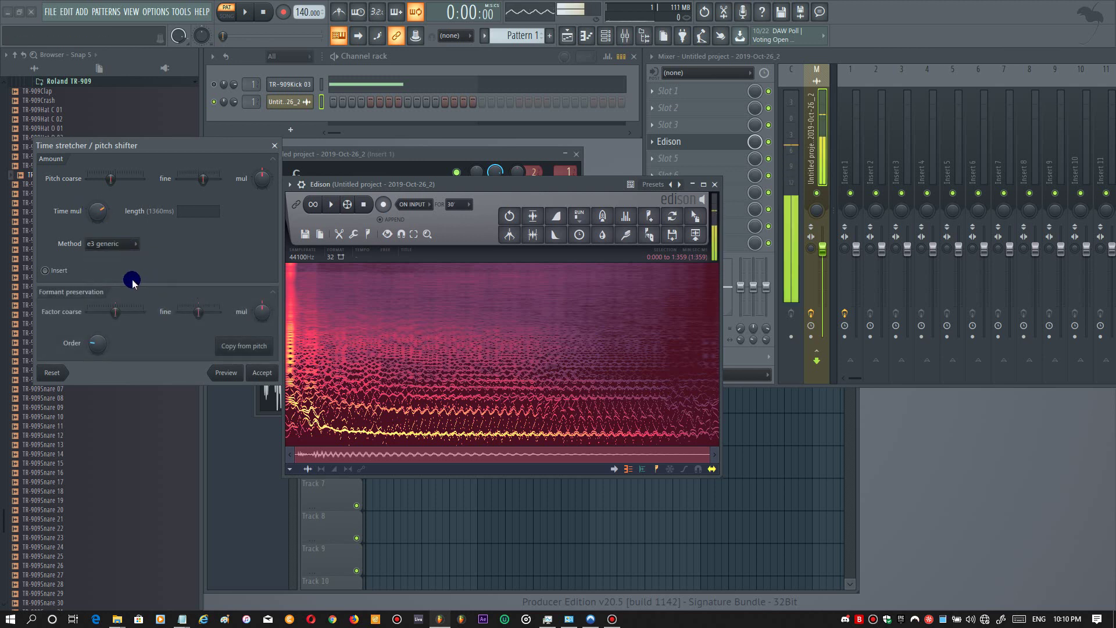
left_click(132, 247)
left_click(184, 251)
left_click(124, 244)
left_click(119, 309)
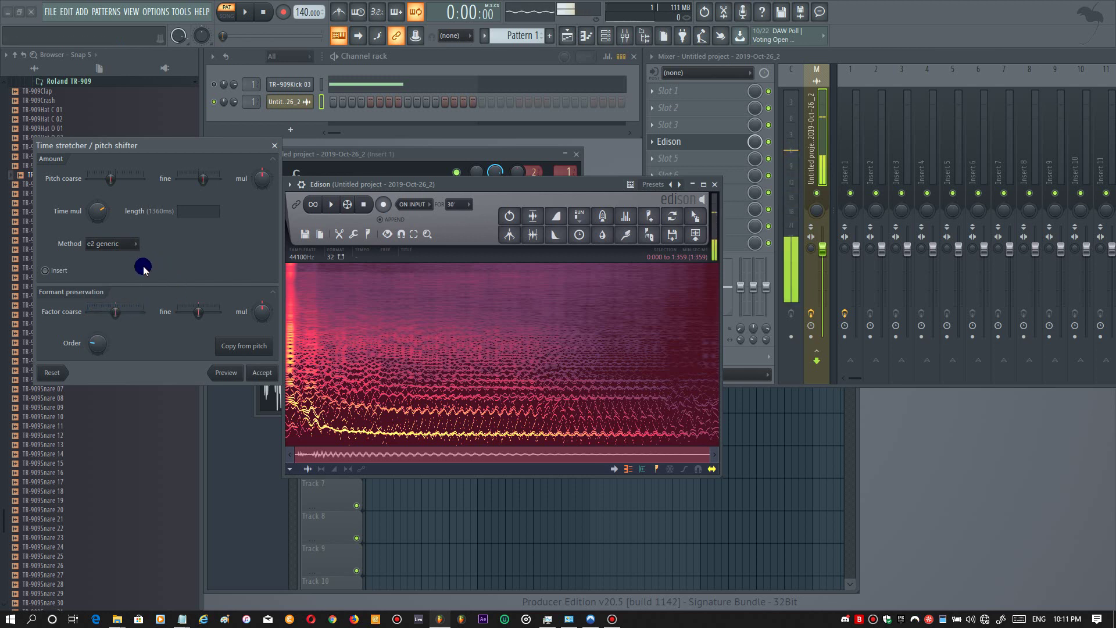
- Return the time multiplier to its centre position, raise the fine pitch slightly, apply the pitch shift, and audition the kick
left_click_drag(96, 212, 96, 201)
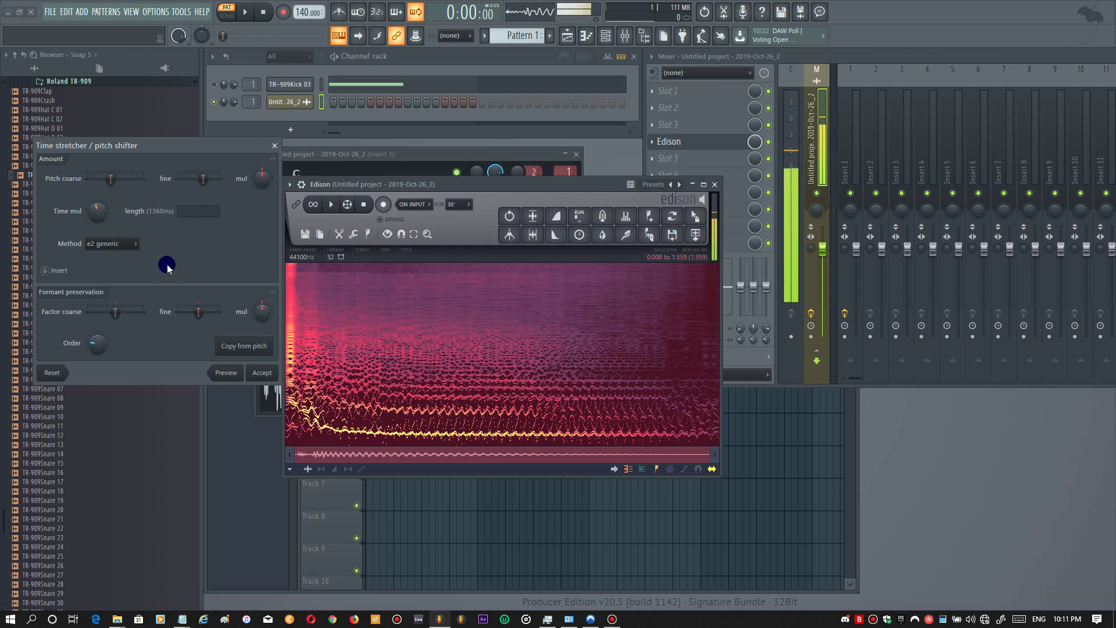
left_click_drag(95, 213, 96, 228)
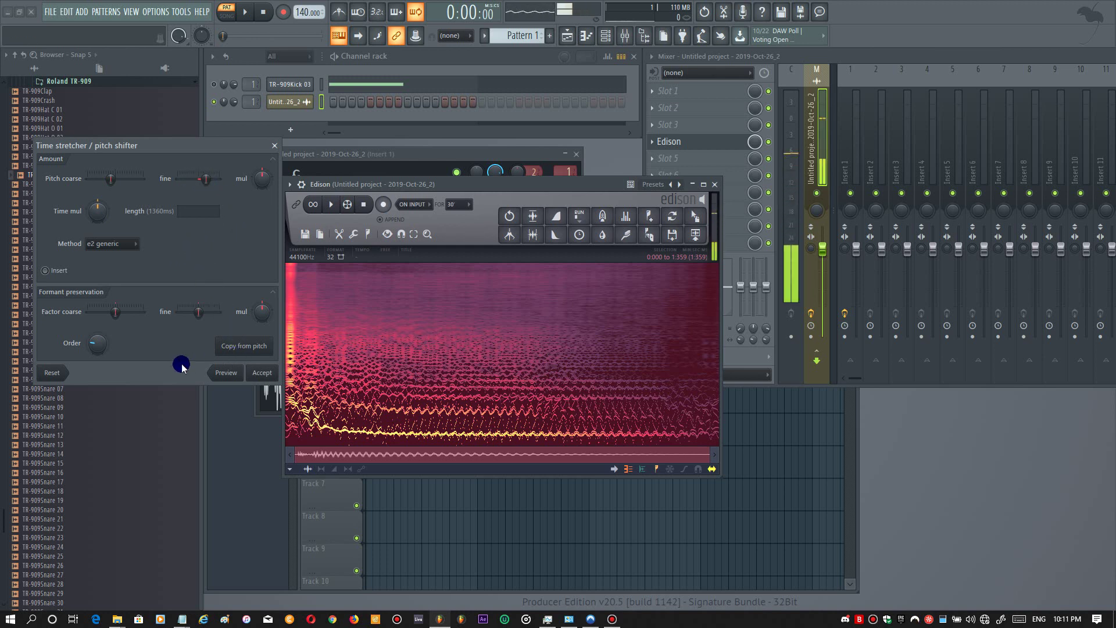
left_click(257, 351)
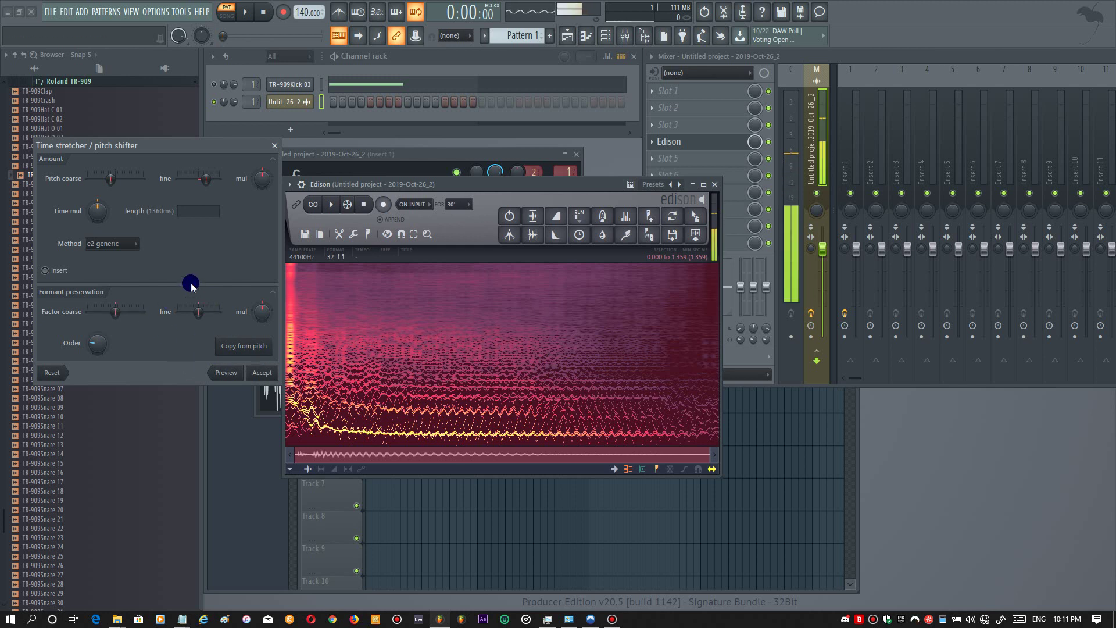
left_click(262, 372)
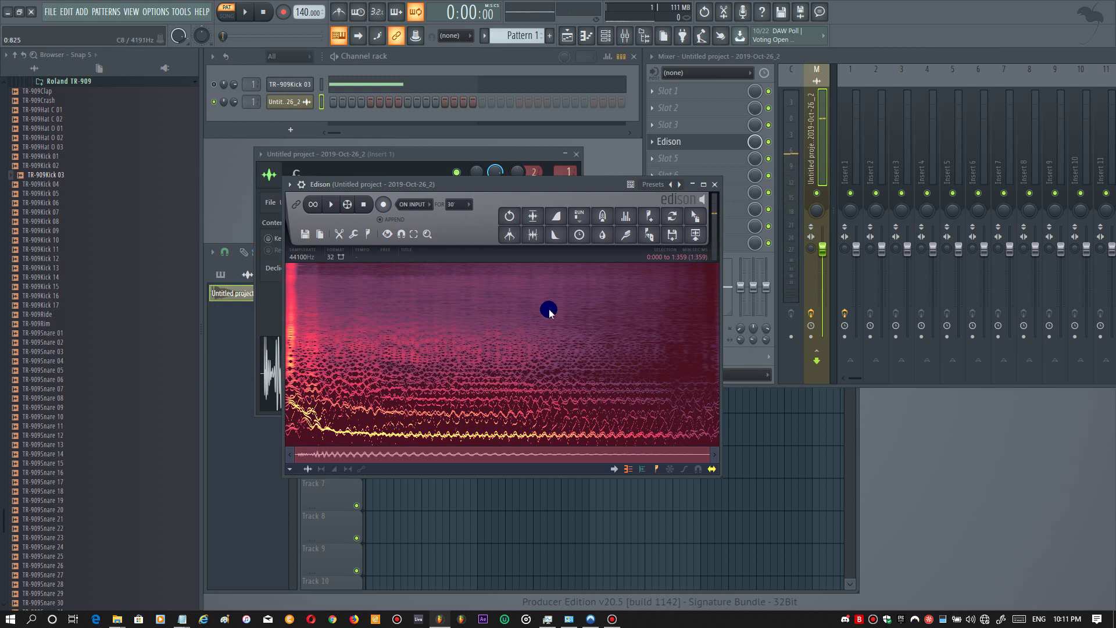
key("space")
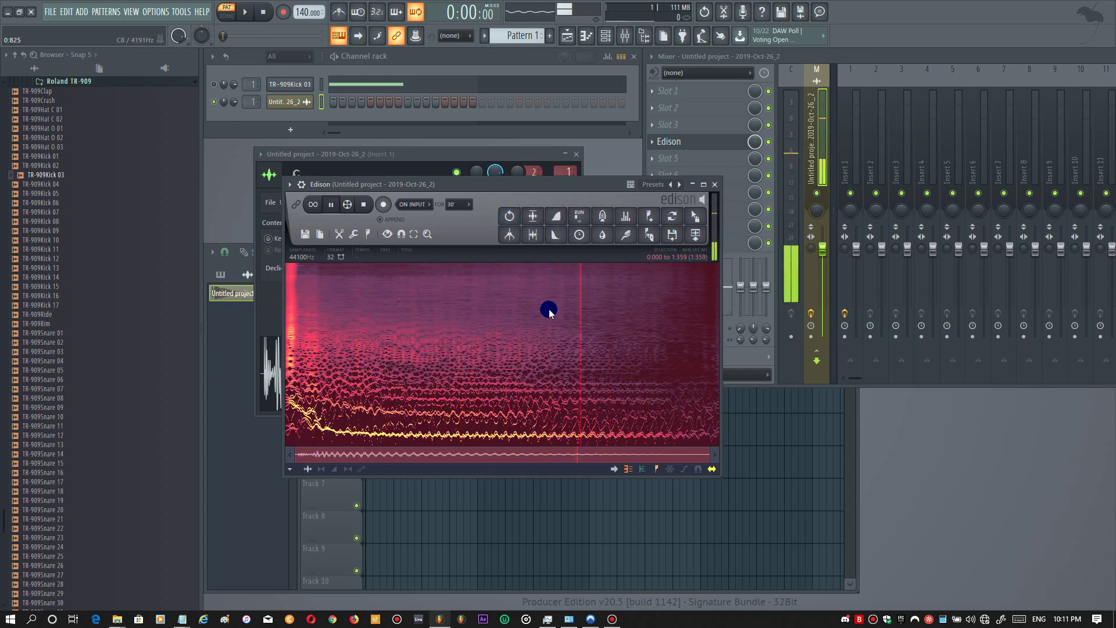
key("space")
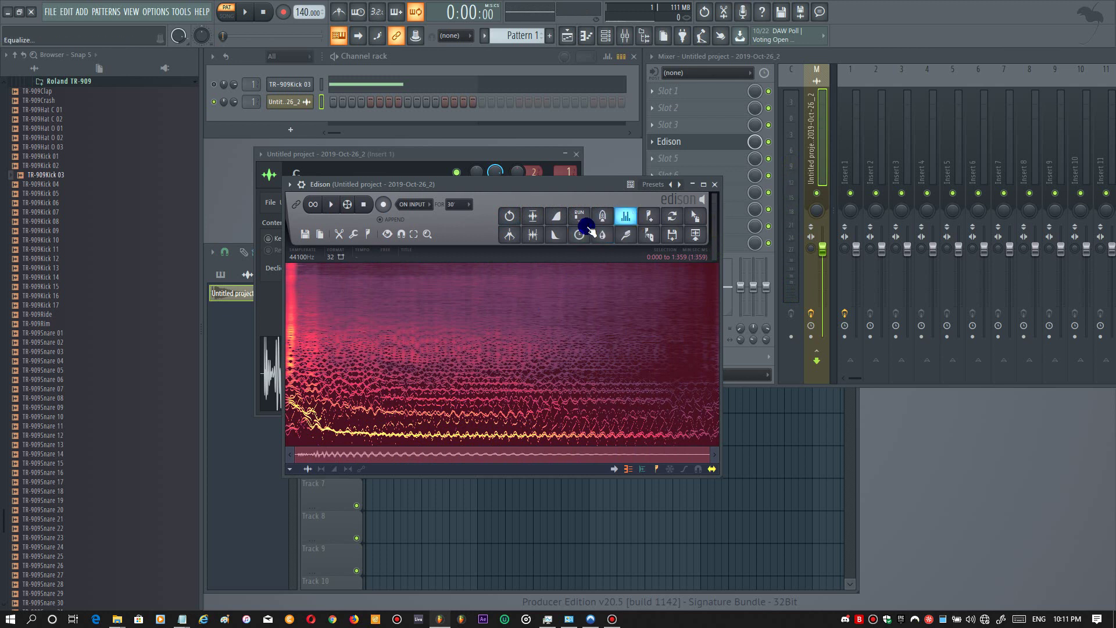
- Draw an Edison equalizer curve for the kick with small dips below 500 Hz and near 2 kHz and peaks near 3 and 5.5 kHz
left_click(624, 218)
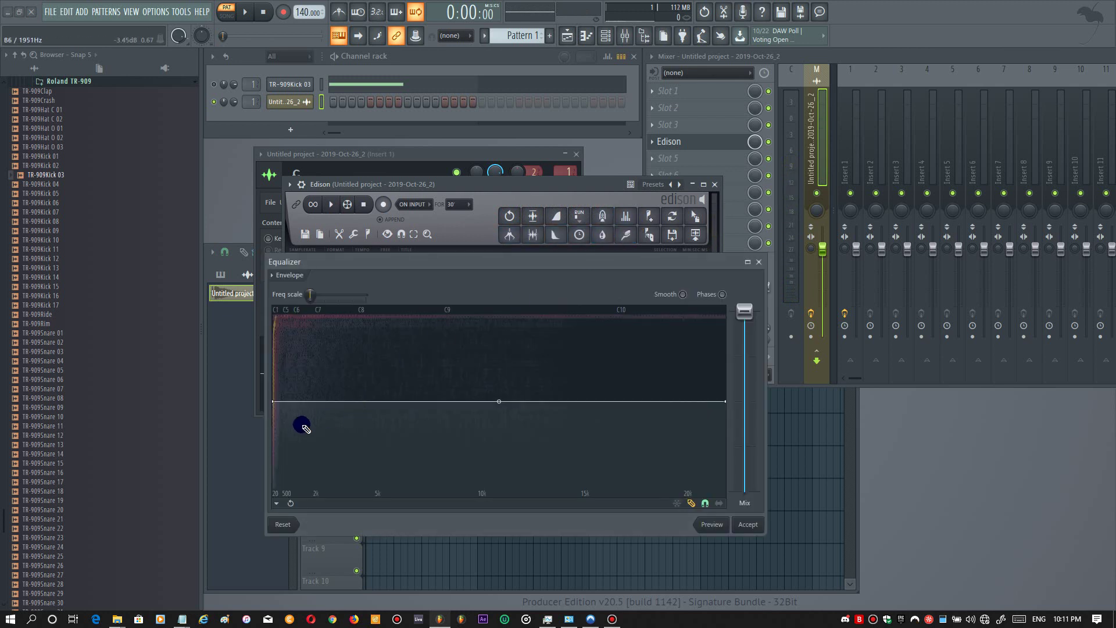
key("space")
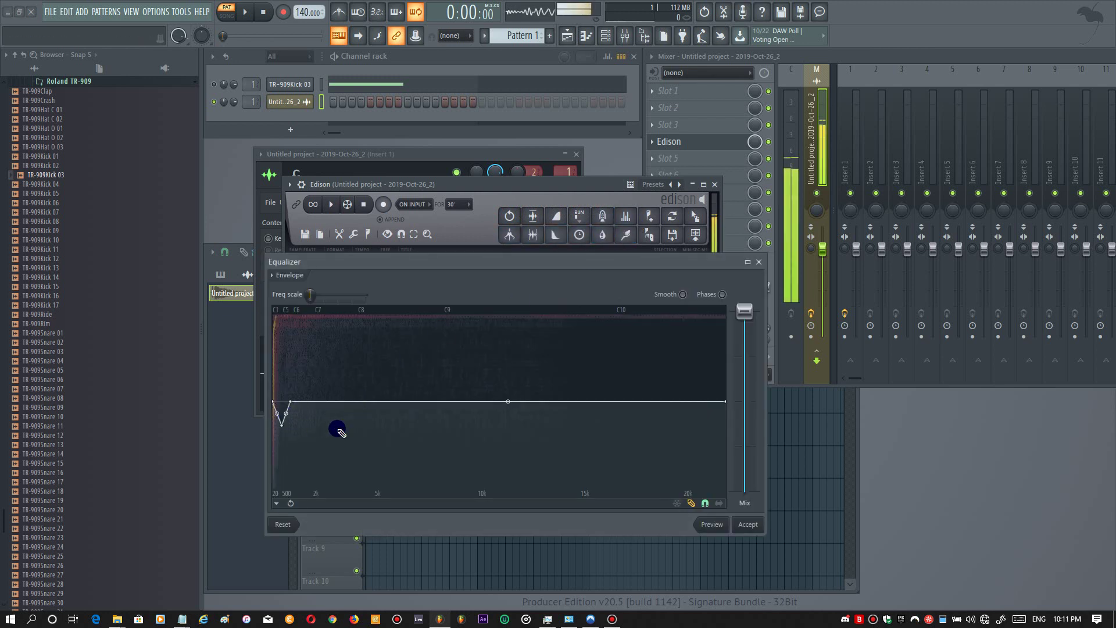
mouse_move(341, 432)
left_mouse_down()
mouse_move(315, 420)
mouse_move(347, 425)
mouse_move(338, 394)
mouse_move(363, 408)
mouse_move(365, 428)
mouse_move(395, 429)
mouse_move(347, 423)
mouse_move(393, 426)
left_mouse_up()
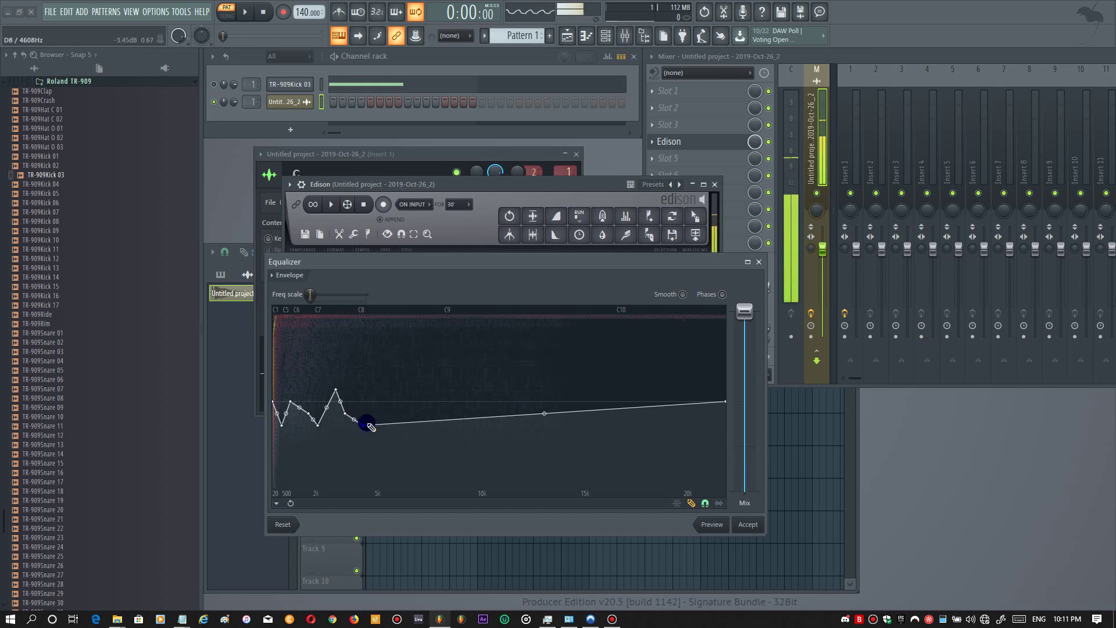
left_click_drag(377, 402, 393, 381)
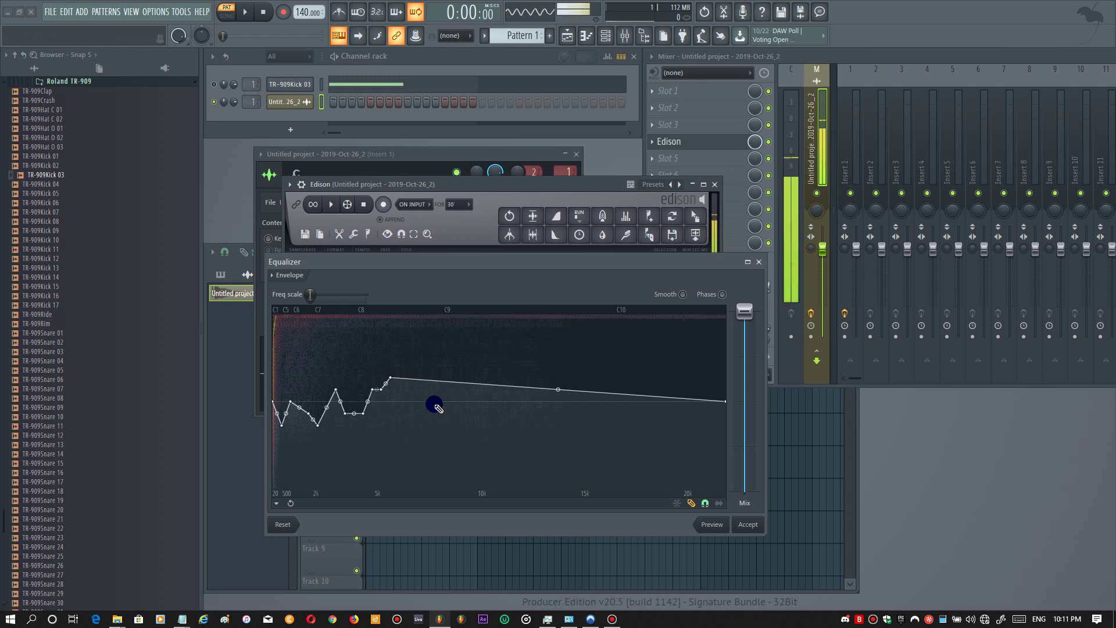
left_click_drag(416, 386, 413, 401)
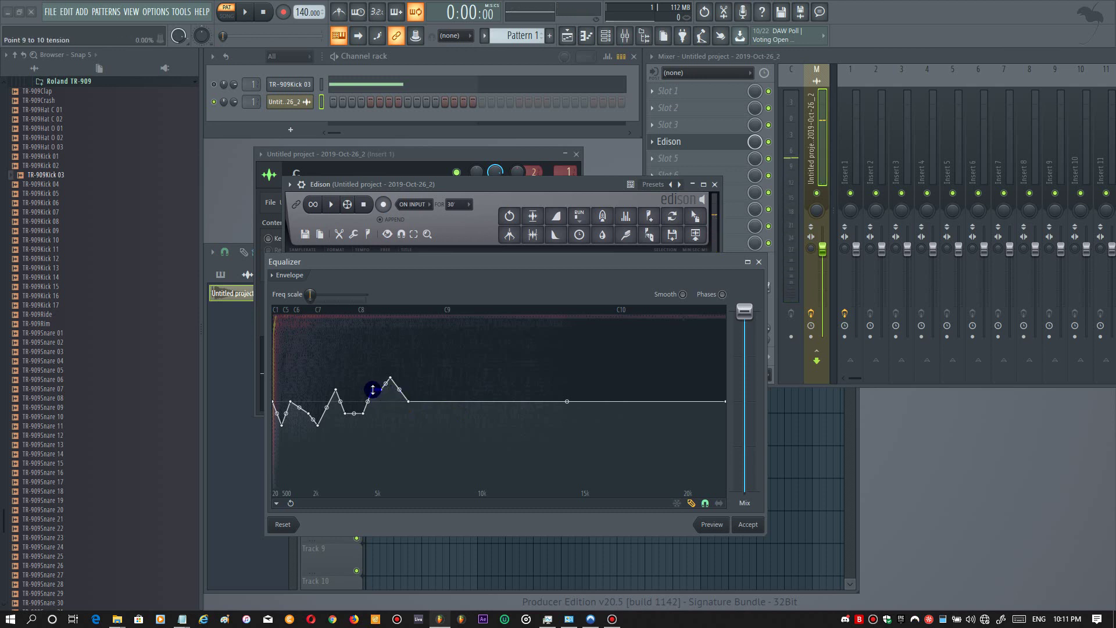
left_click_drag(373, 389, 373, 385)
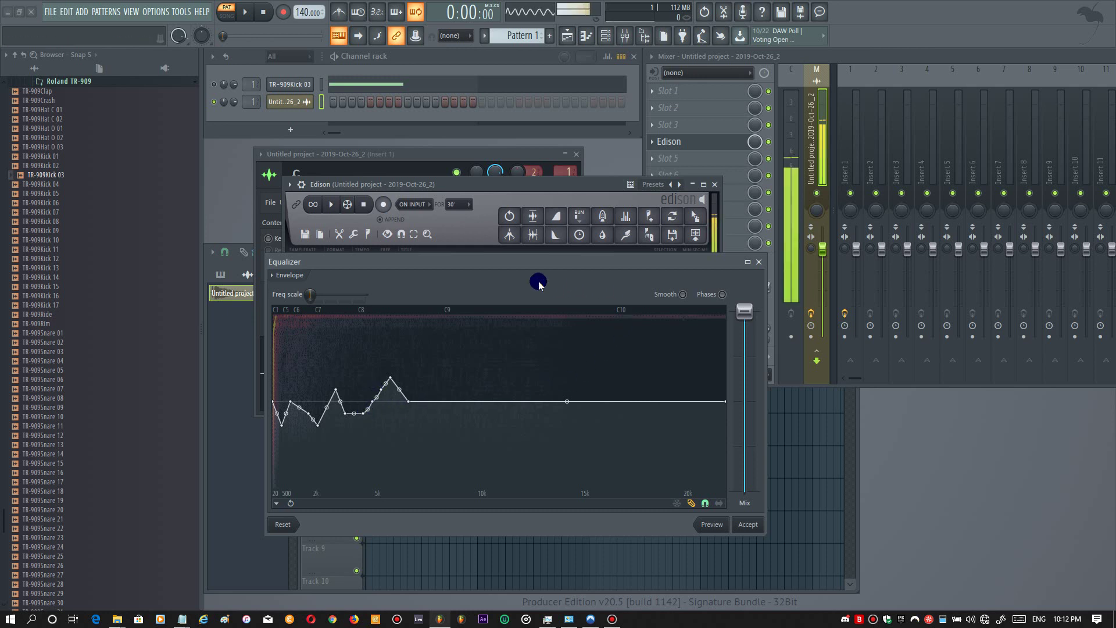
- Turn on smoothing for the equalizer curve, apply it to the kick, and audition the sample
left_click(681, 295)
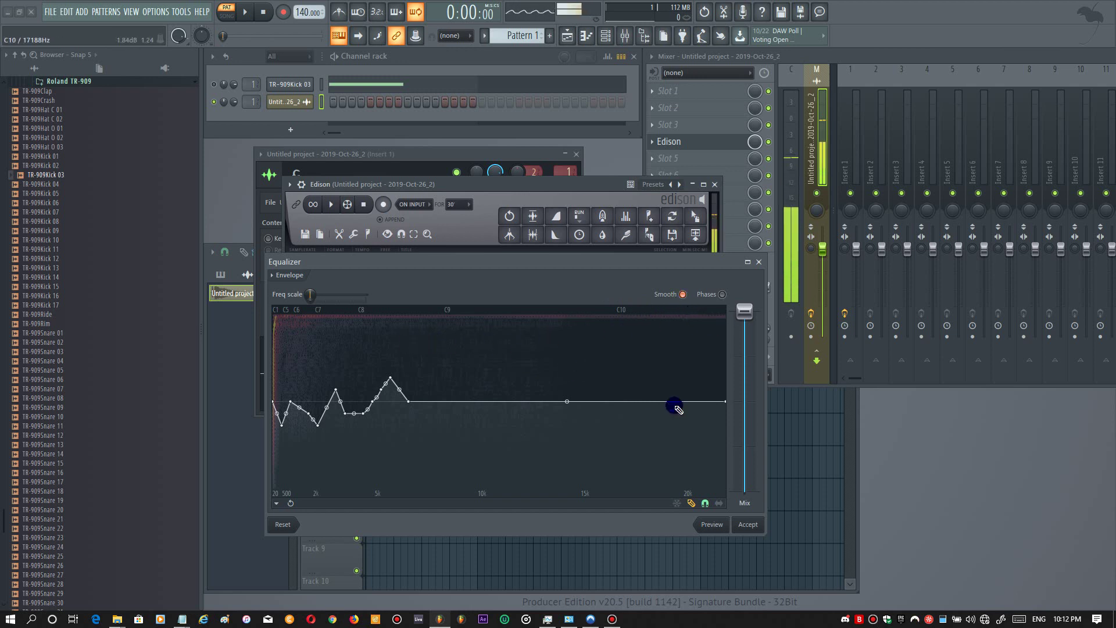
left_click(749, 524)
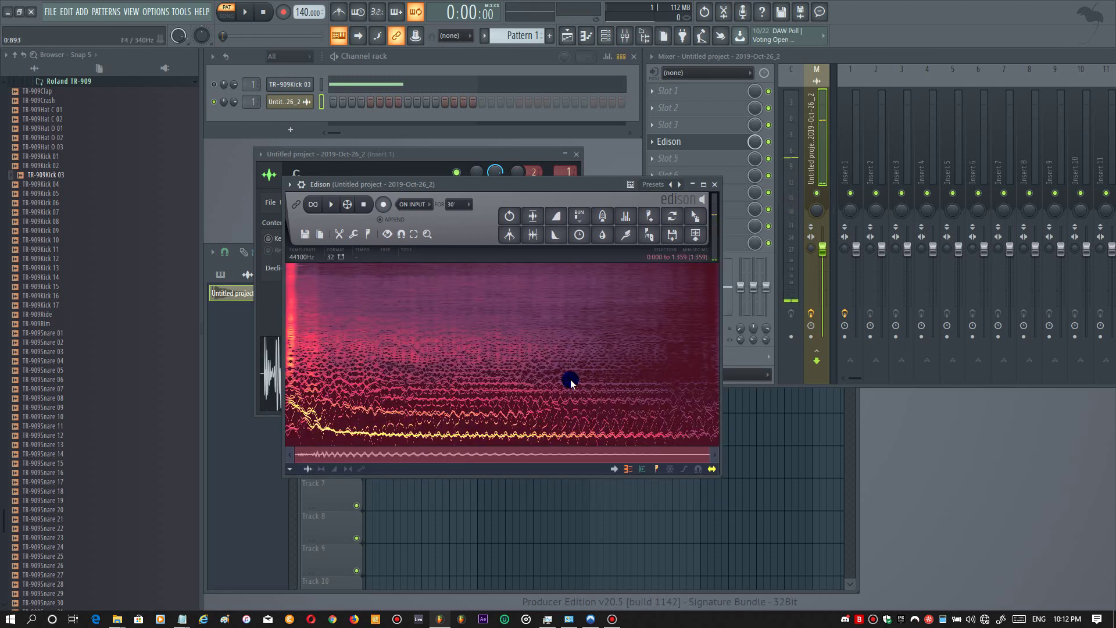
key("space")
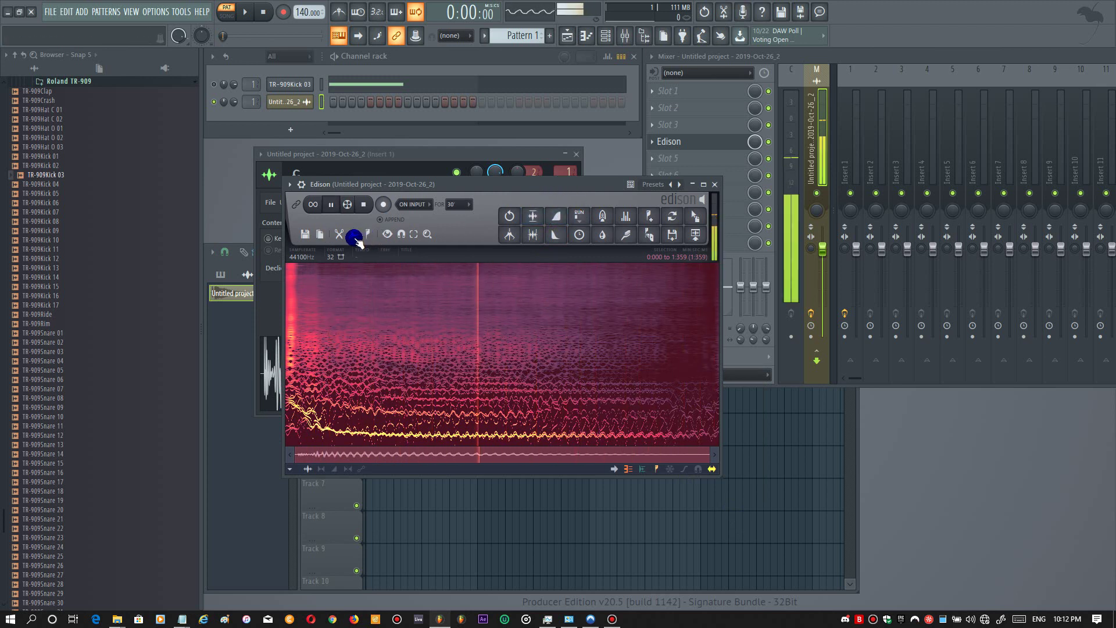
- Stop the audition, send the processed kick from Edison to the playlist as an audio clip, and open its channel settings
key("space")
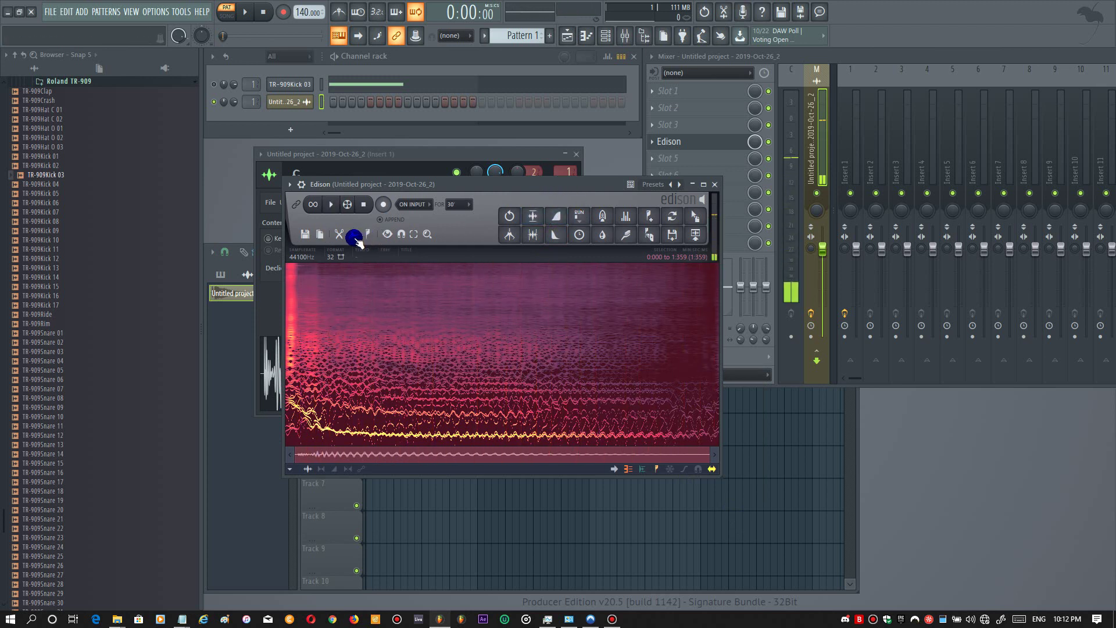
left_click(353, 234)
left_click(579, 485)
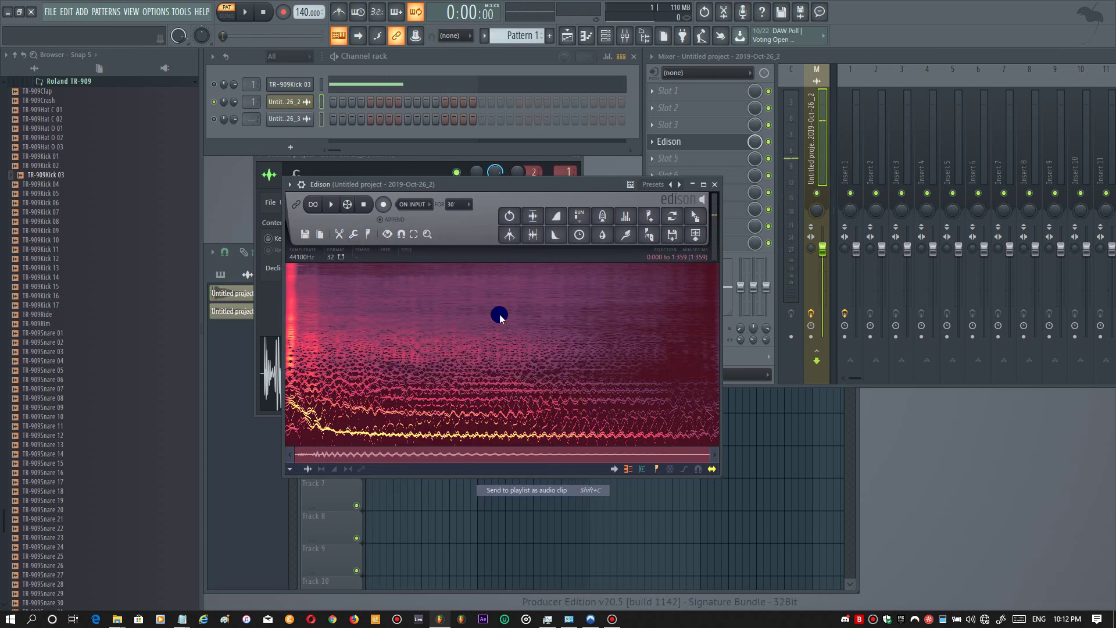
left_click(305, 116)
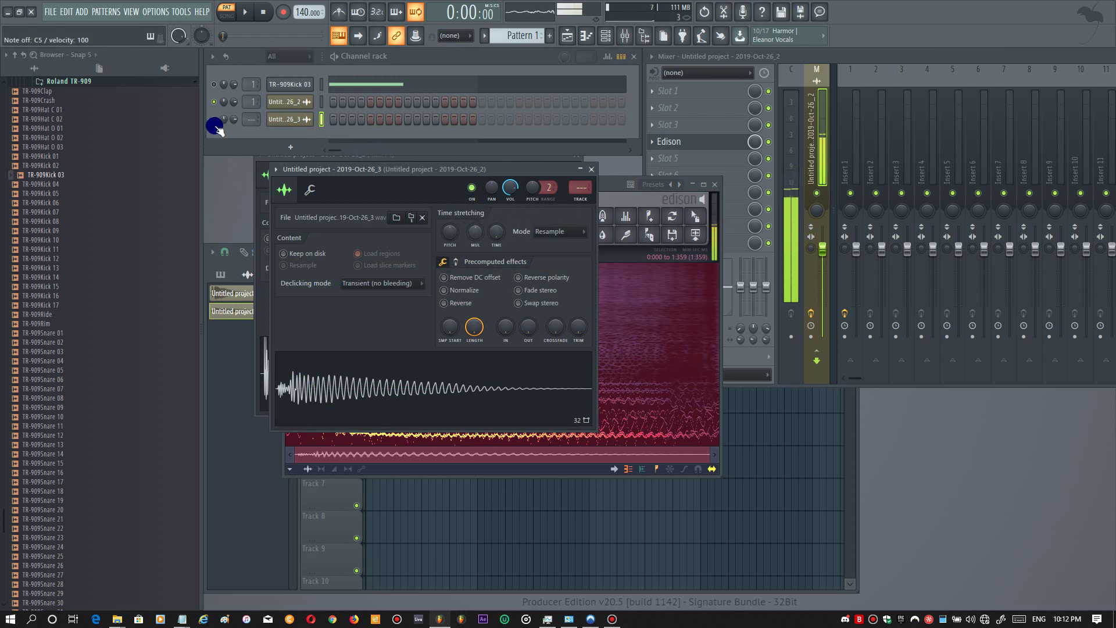
- Route the new audio clip channel of the processed kick to mixer track 2 and audition it
left_click_drag(234, 123, 235, 96)
key("q")
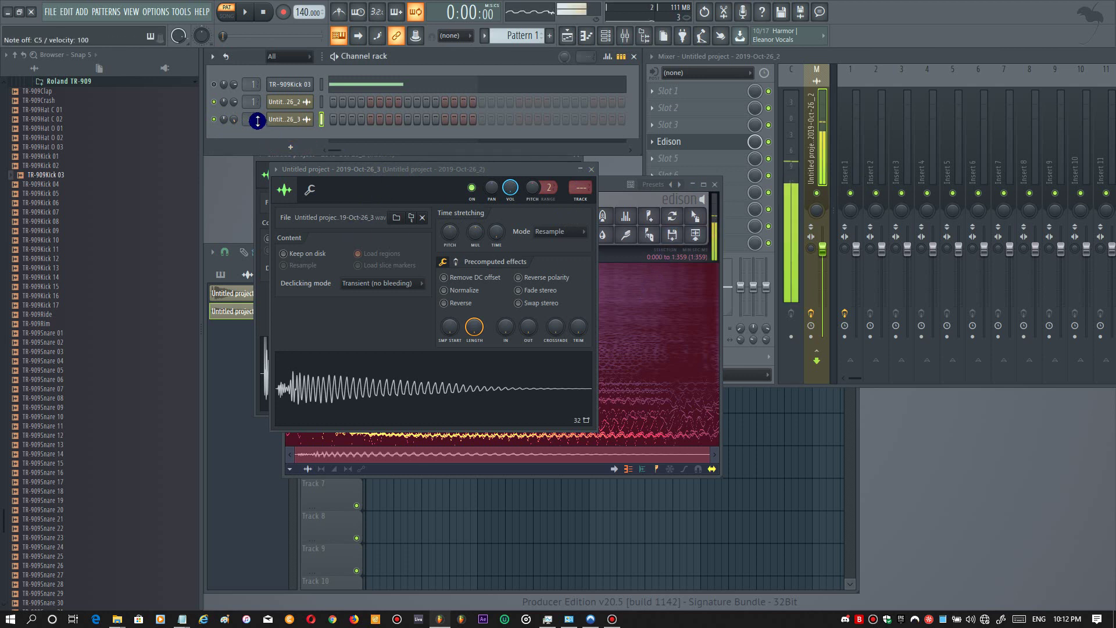
left_click_drag(250, 120, 249, 119)
key("q")
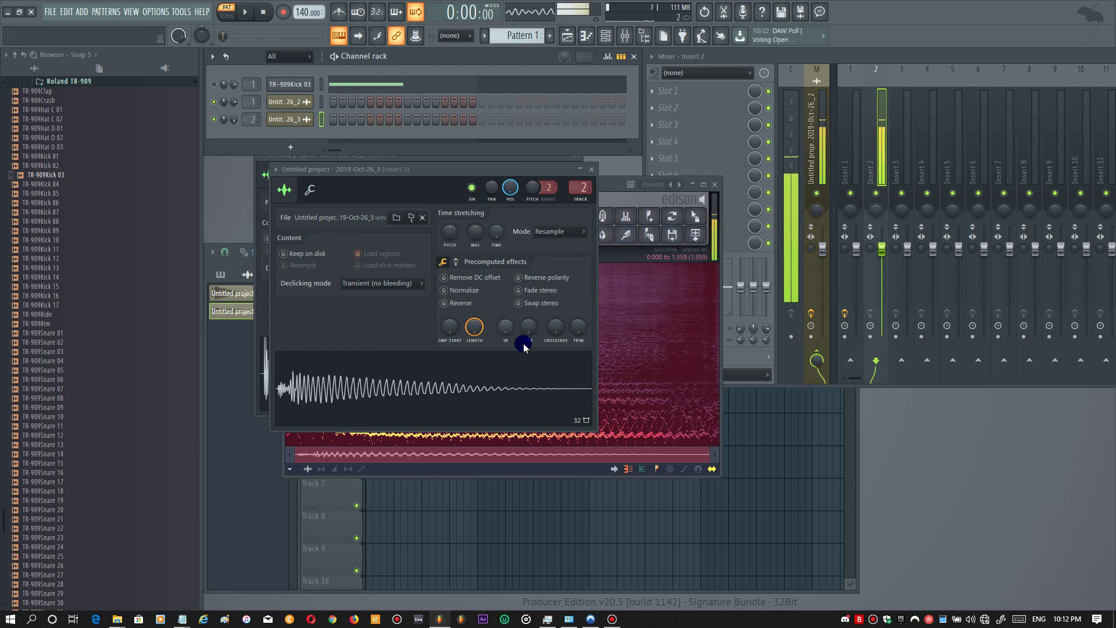
left_click(286, 120)
left_click(286, 120)
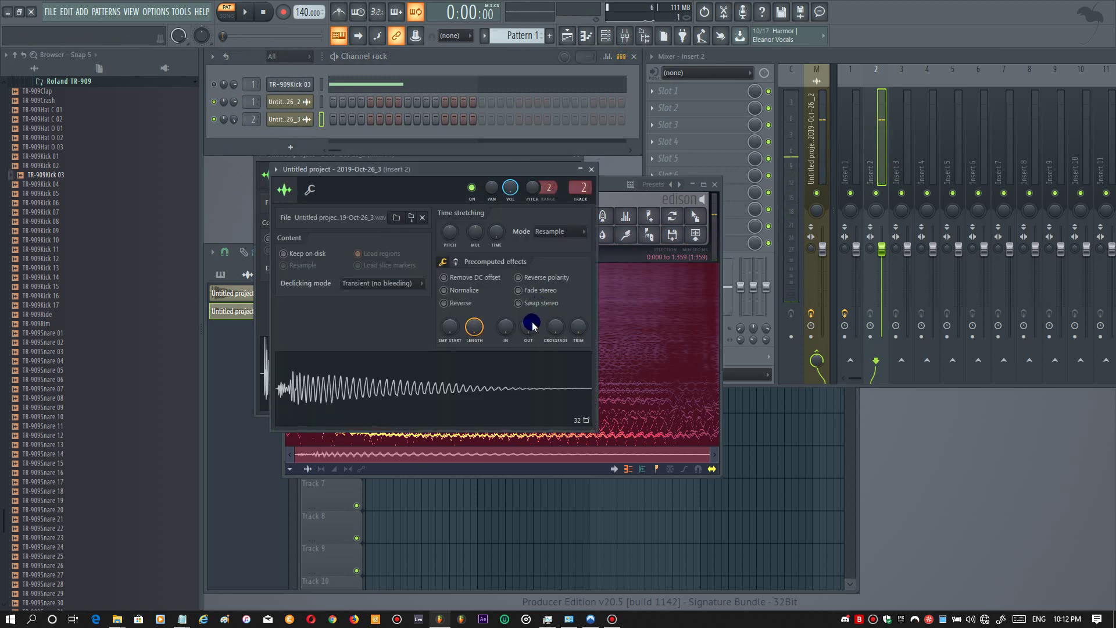
- Add a short fade-out to the processed kick and turn on Normalize for the clip
mouse_move(526, 331)
left_mouse_down()
mouse_move(526, 317)
mouse_move(525, 331)
left_mouse_up()
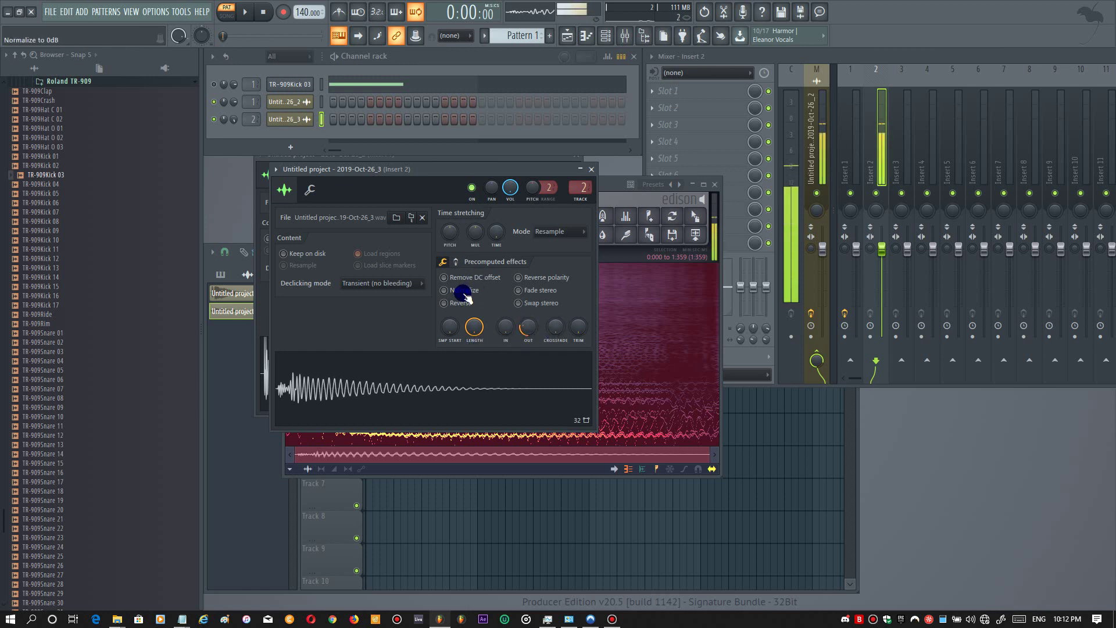
left_click(464, 293)
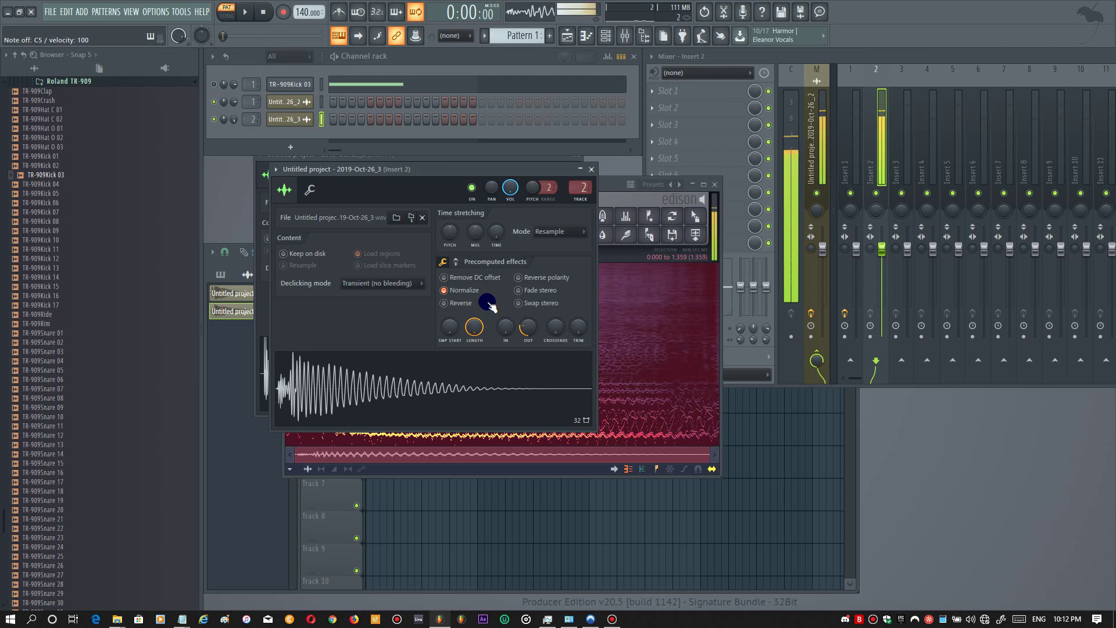
left_click(349, 85)
left_click(698, 201)
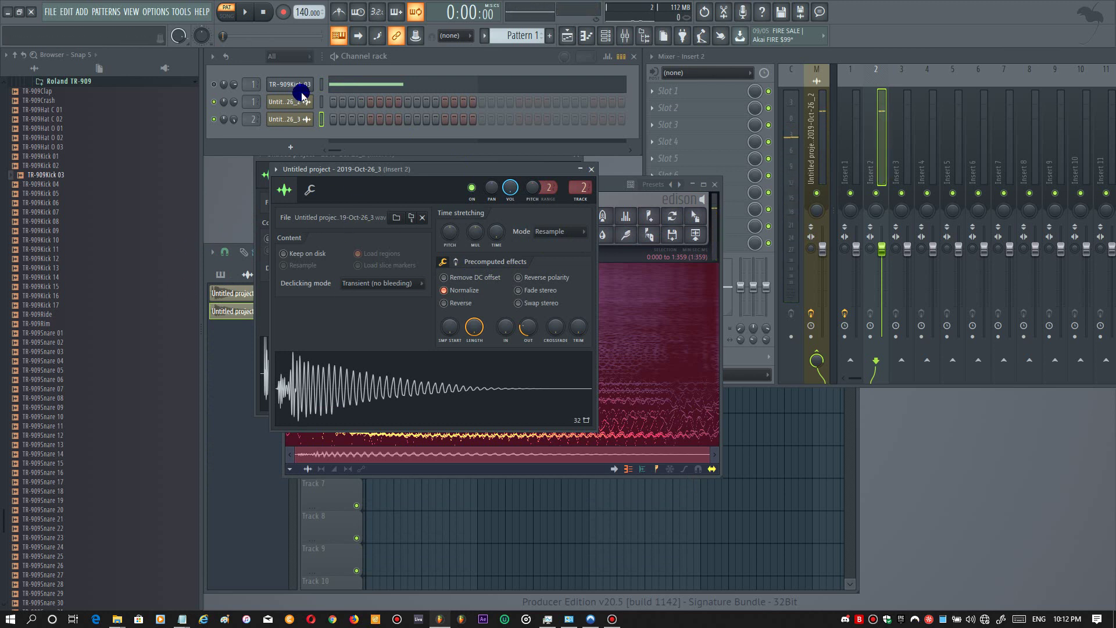
- Load TR-909Kick 03 in a new channel, audition it, and play the pattern with it and the processed kick on the first step
right_click(95, 176)
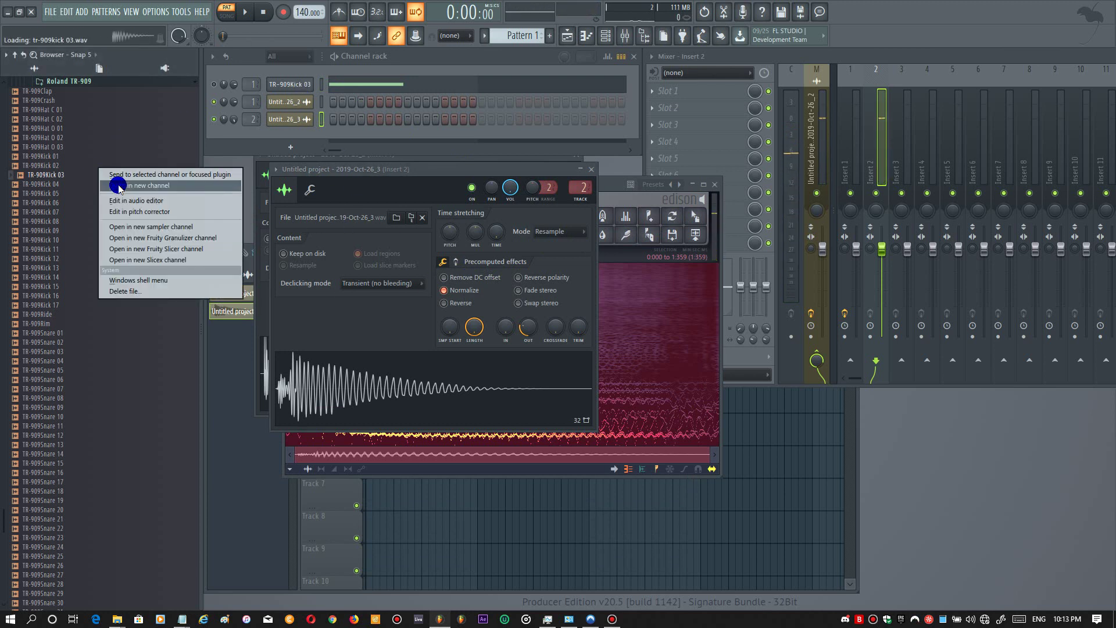
left_click(116, 184)
key("z")
key("z")
key("z")
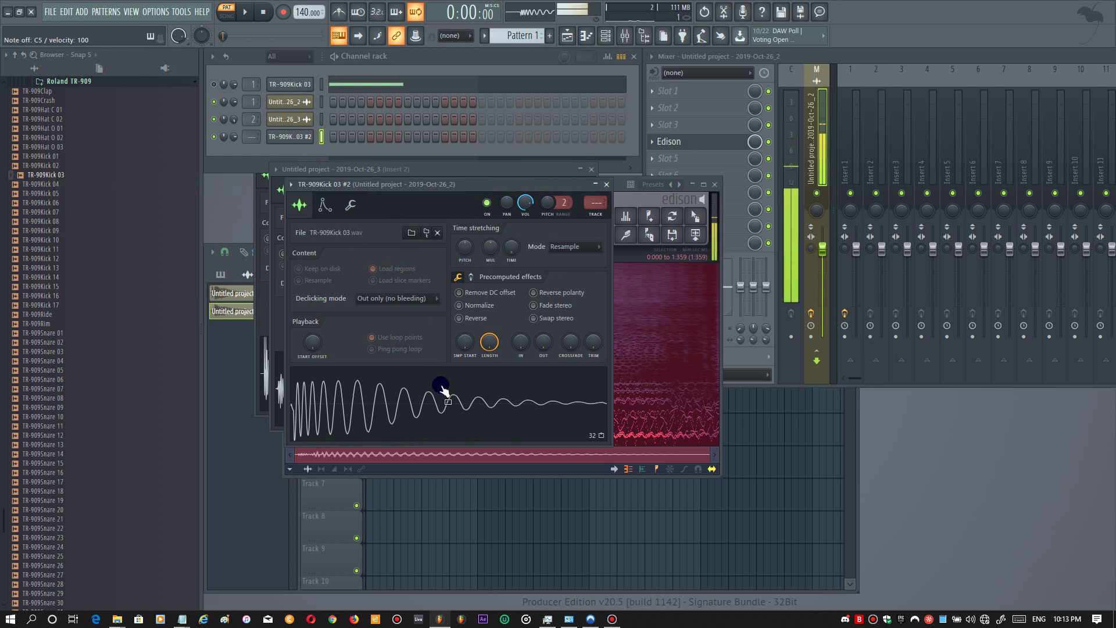
left_click(327, 123)
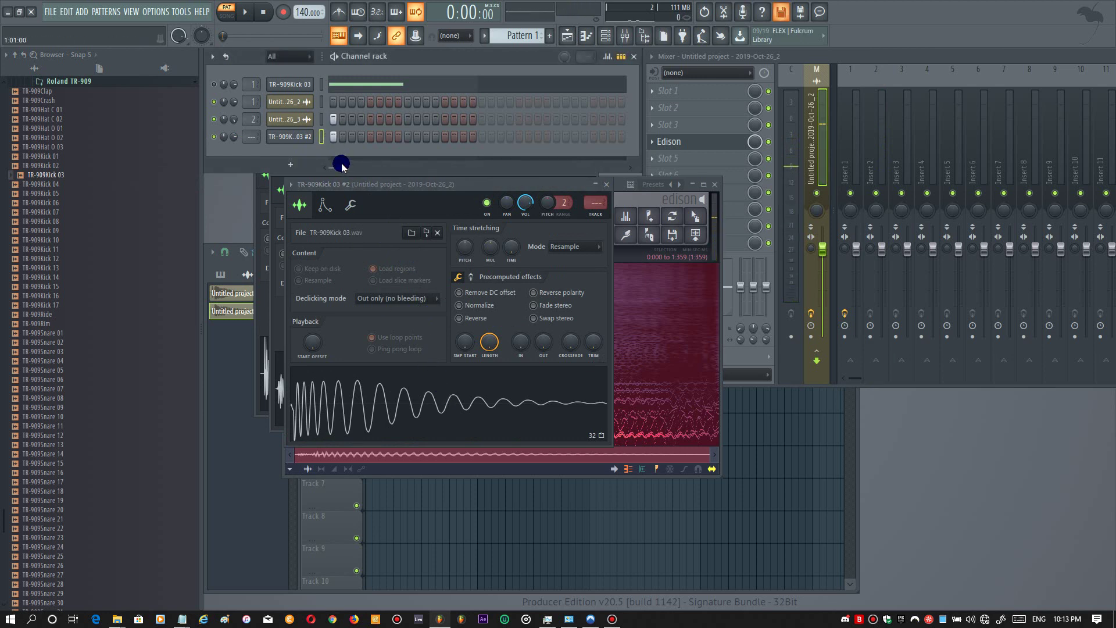
key("space")
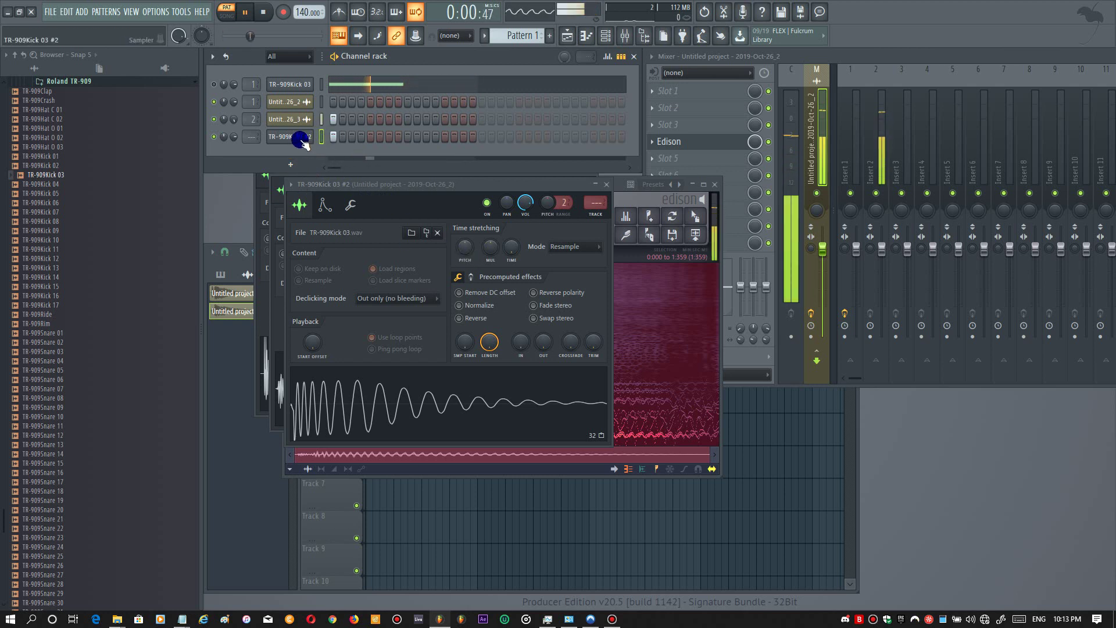
- Close the processed kick's channel window and Edison, and route the TR-909Kick 03 #2 channel to mixer track 2
left_click(293, 119)
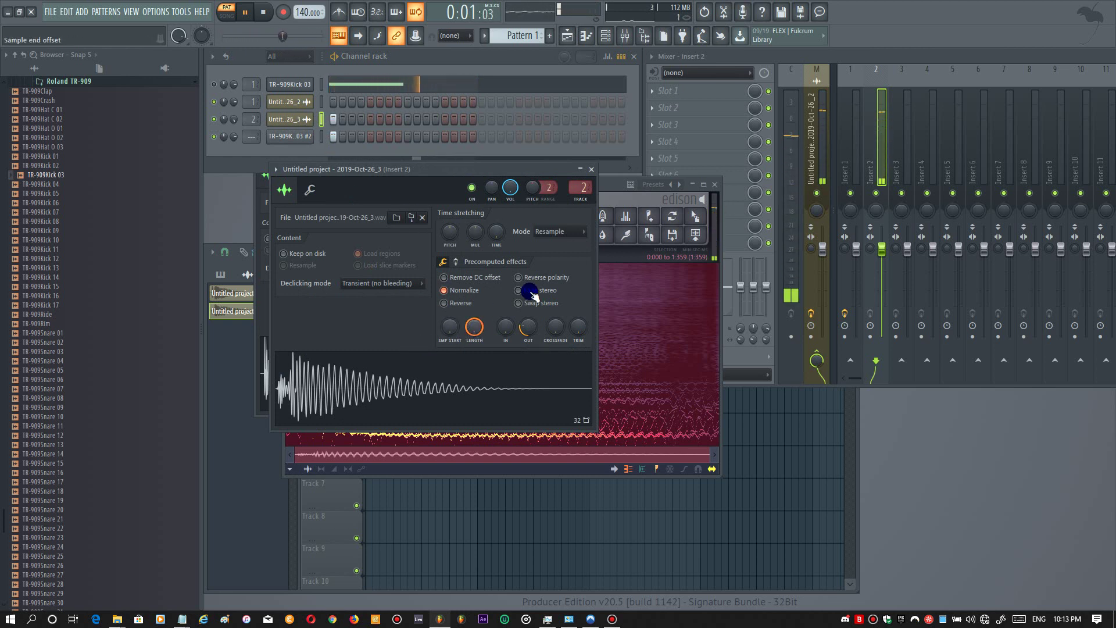
left_click(591, 169)
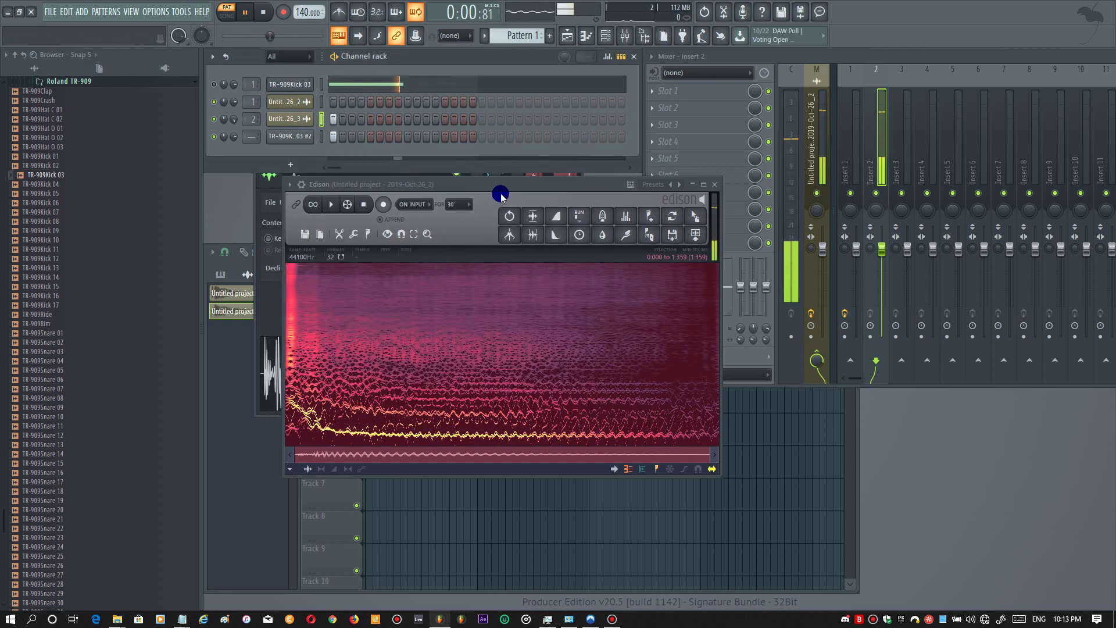
left_click(715, 185)
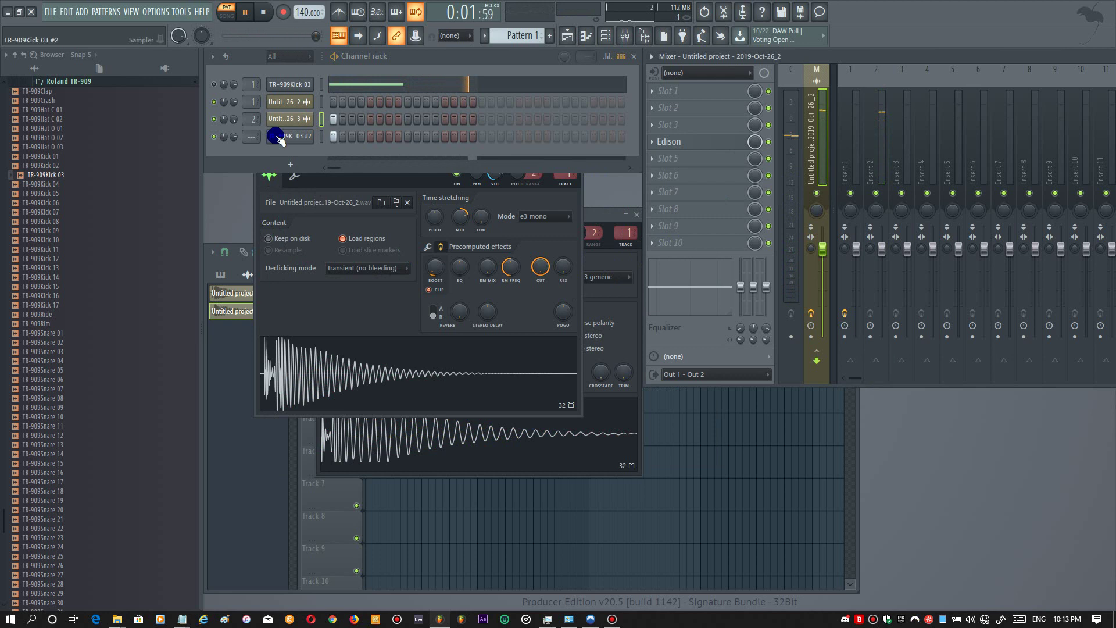
scroll(252, 137, "up", 2)
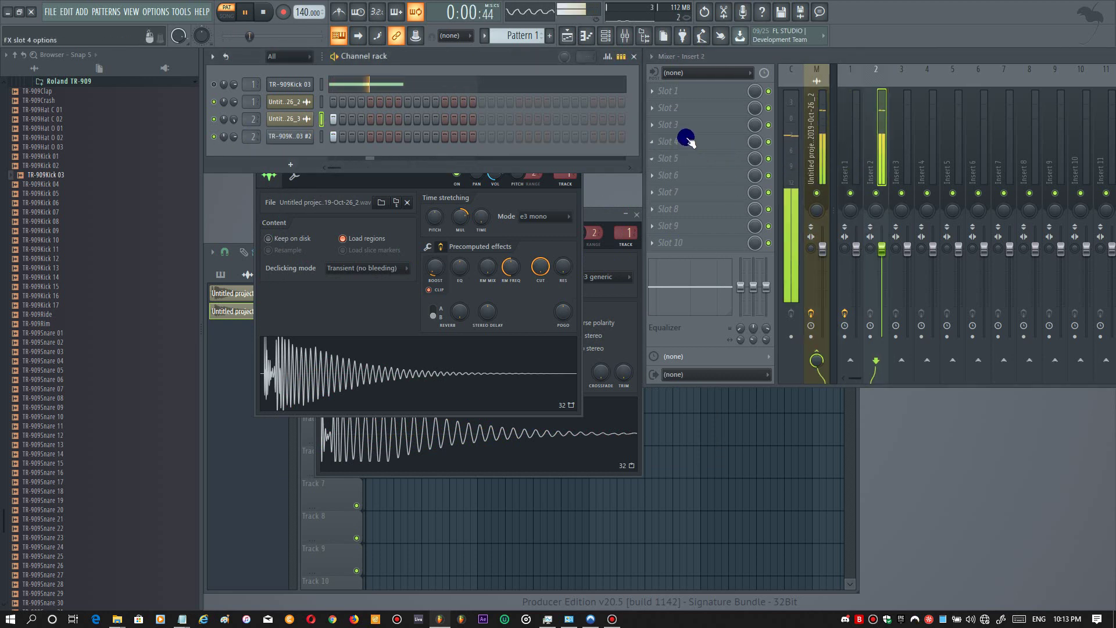
- Add Fruity Limiter to effect slot 4 of Insert 2 and browse its presets to Noise gate
left_click(686, 139)
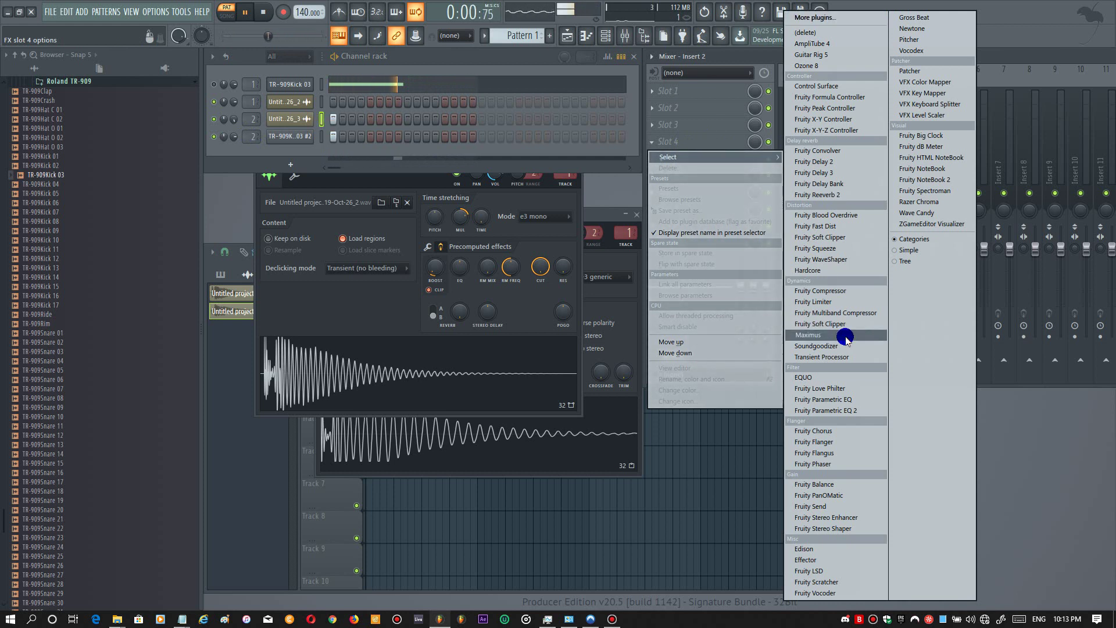
left_click(848, 301)
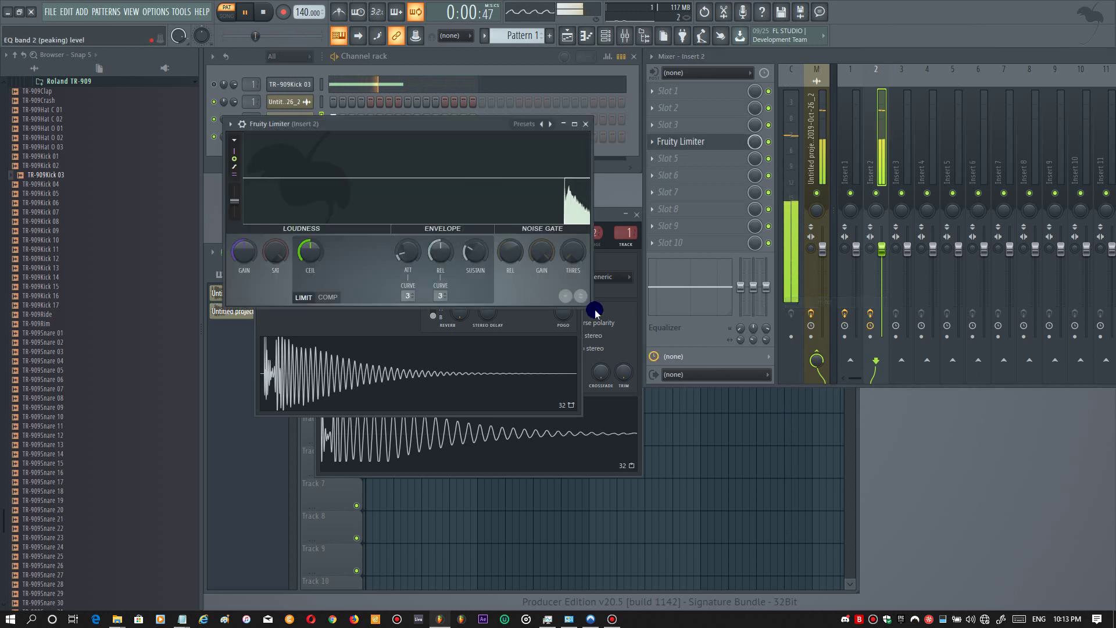
left_click(545, 127)
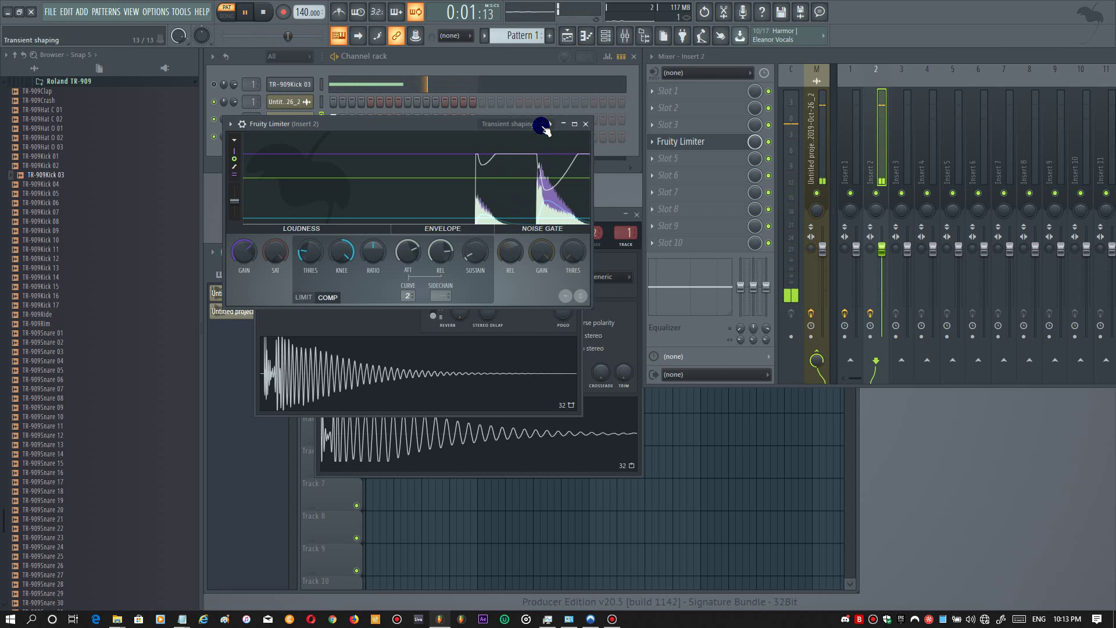
left_click(544, 127)
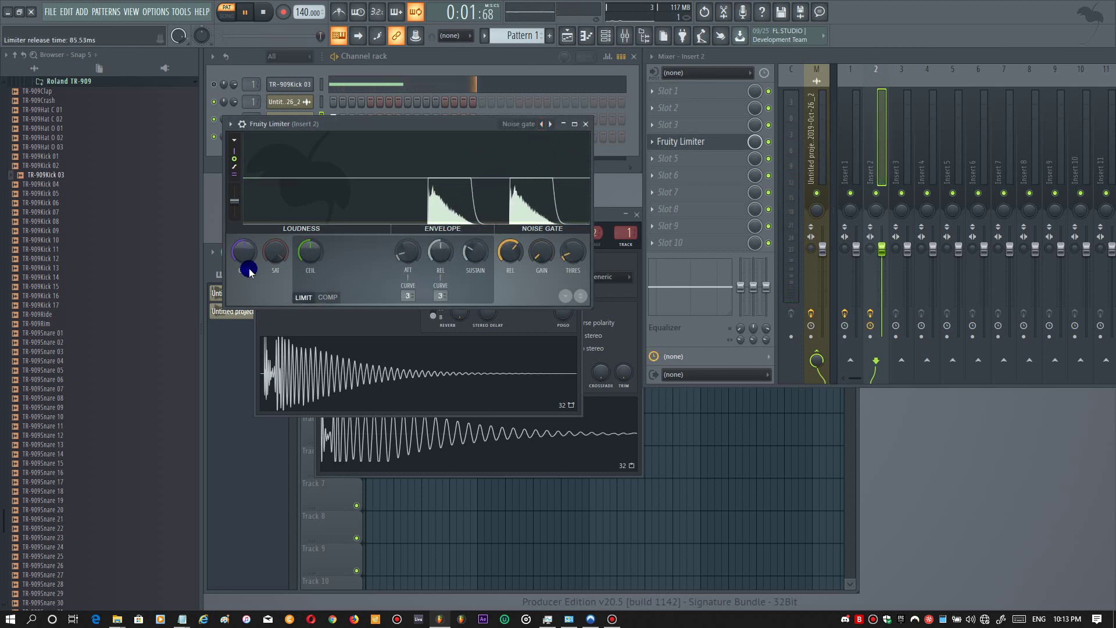
- Switch Fruity Limiter to compressor mode, lower the threshold, raise the knee, and close the plugin window
left_click(328, 297)
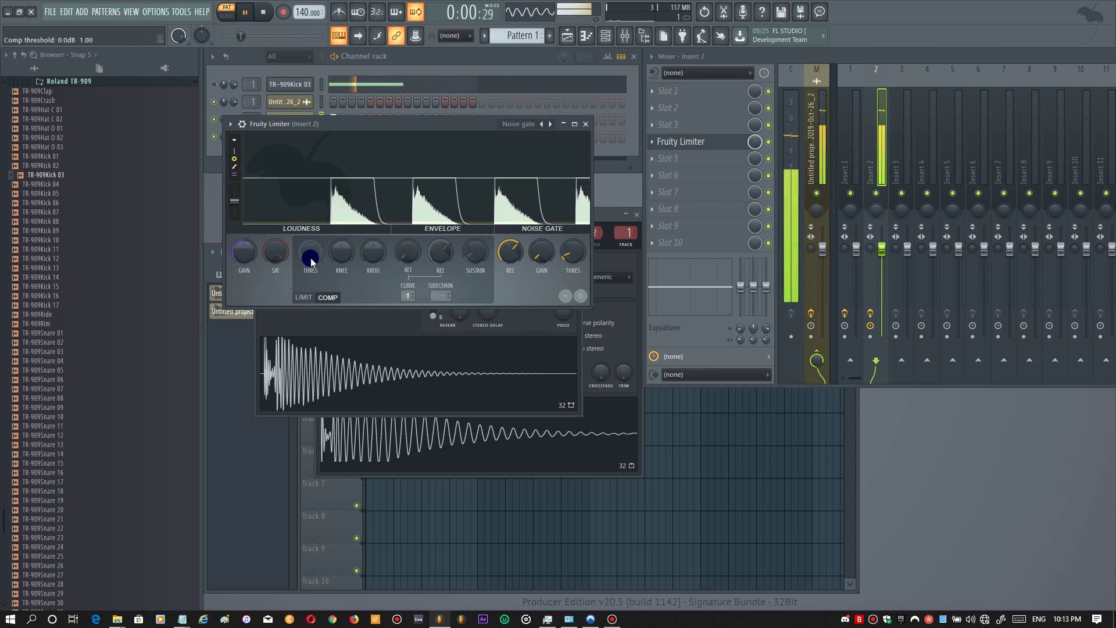
left_click_drag(313, 259, 343, 229)
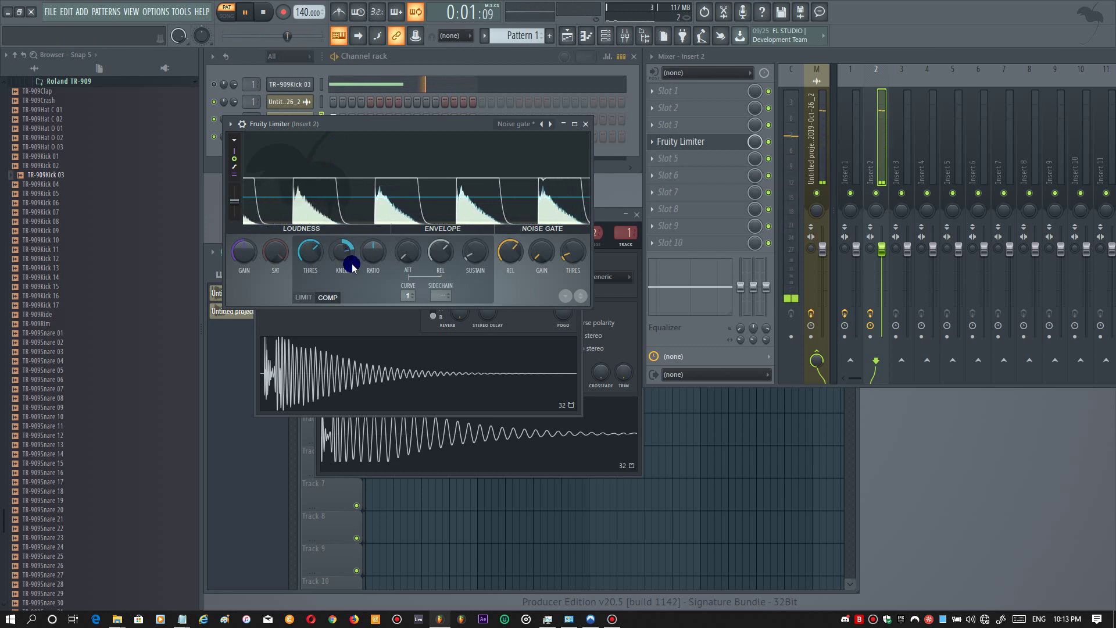
left_click(585, 123)
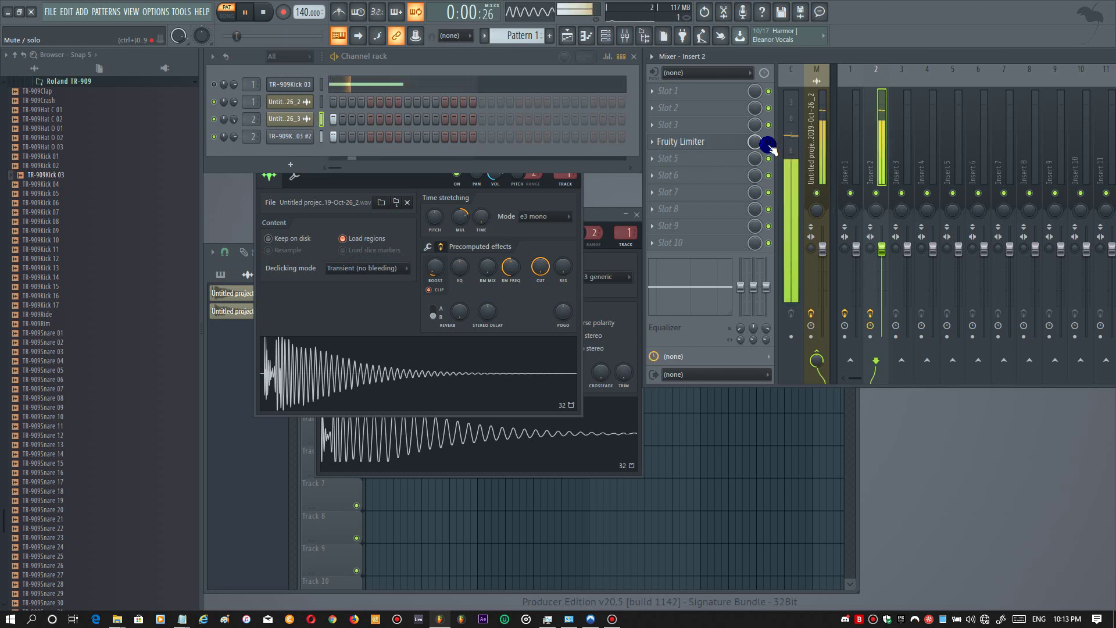
- Add Fruity Reeverb 2 to effect slot 3, test it with the dry level at 1%, and set the wet level to 19%
left_click(692, 124)
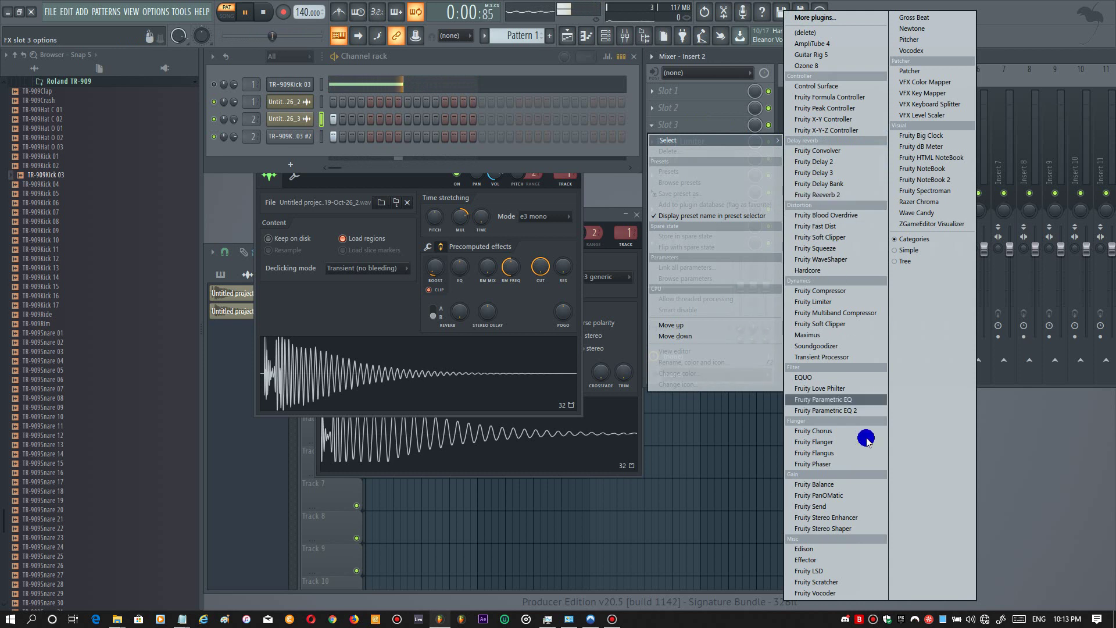
left_click(842, 195)
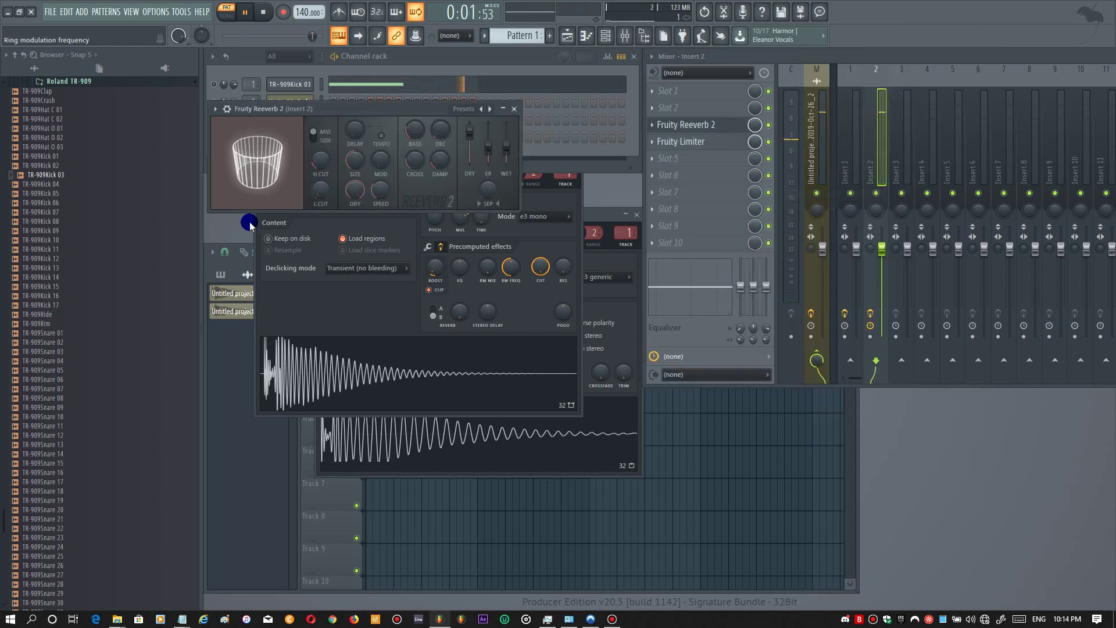
left_click_drag(414, 224, 416, 250)
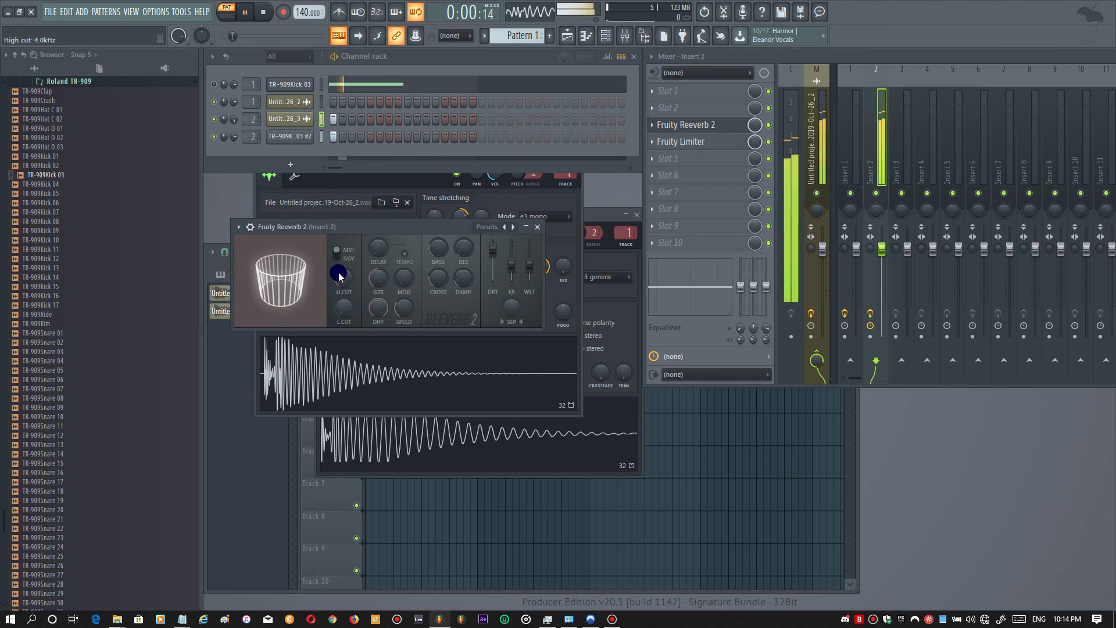
left_click_drag(493, 249, 500, 285)
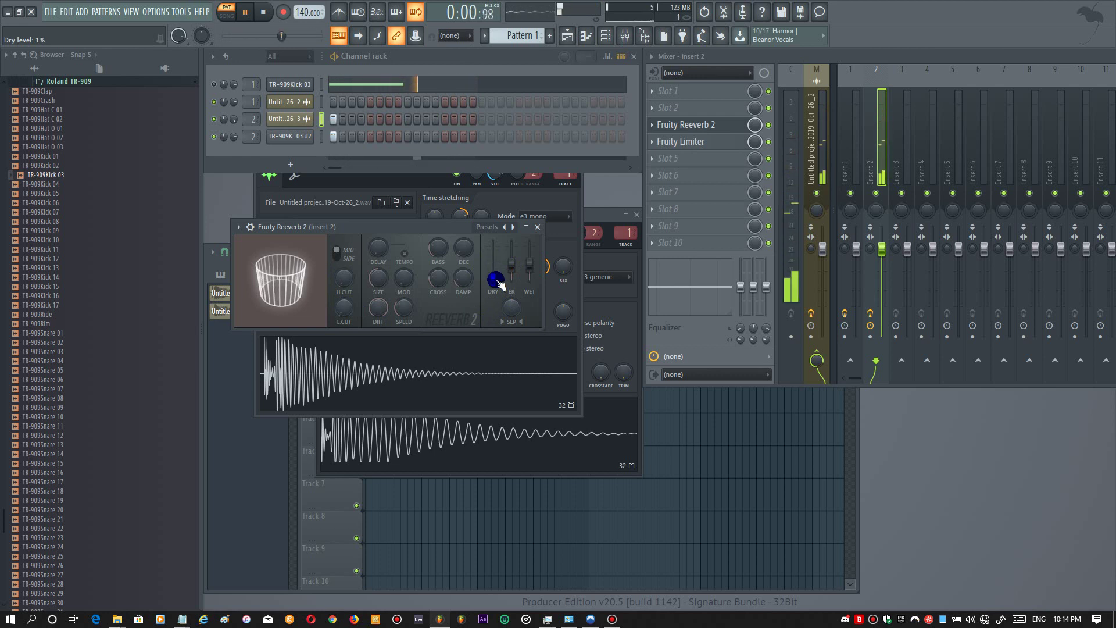
left_click_drag(496, 281, 528, 276)
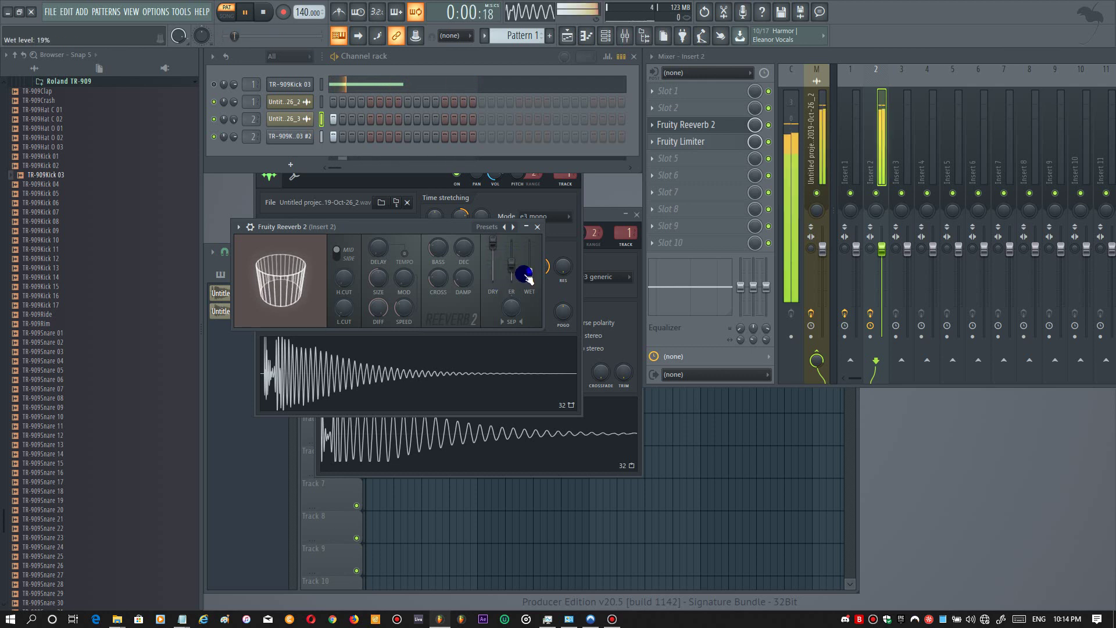
left_click(534, 228)
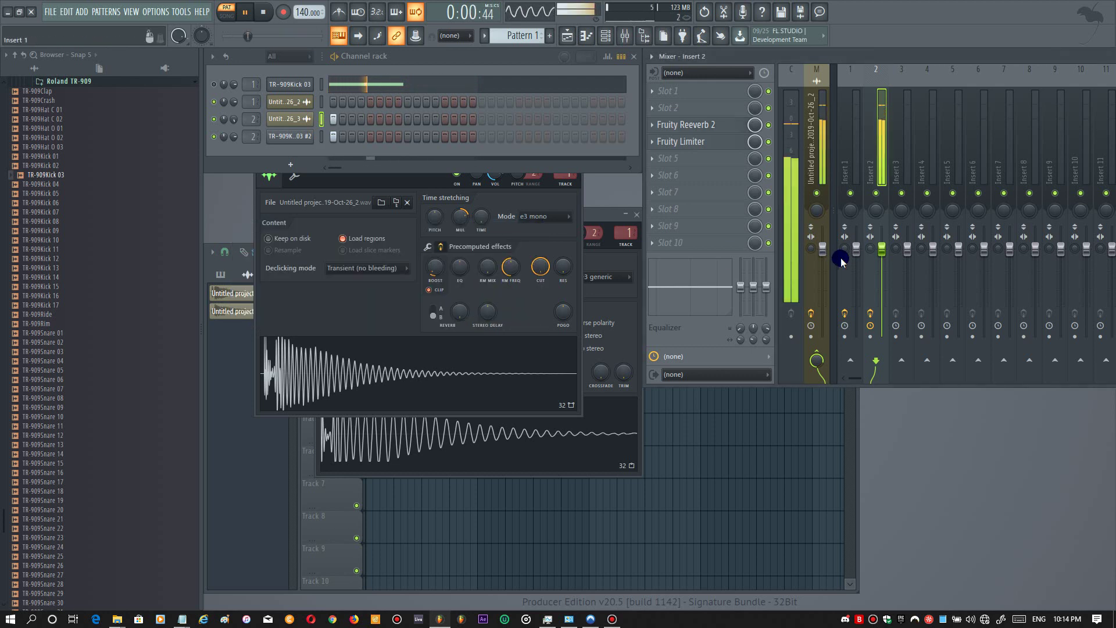
- Add Fruity Parametric EQ to effect slot 5 and slightly lower band 1 at 90 Hz
left_click(687, 159)
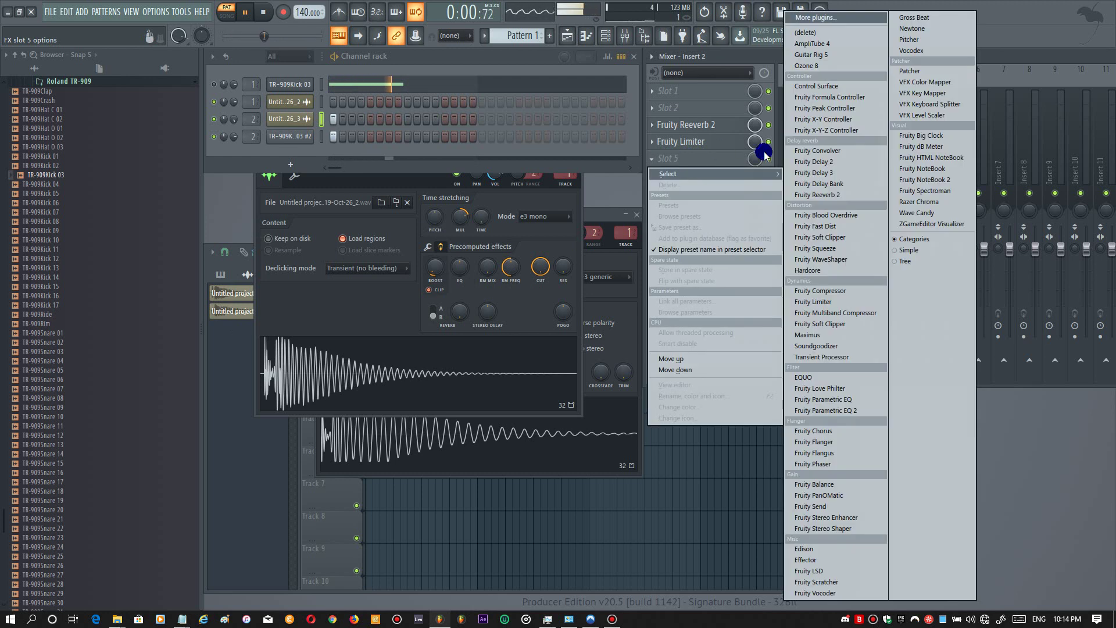
left_click(849, 401)
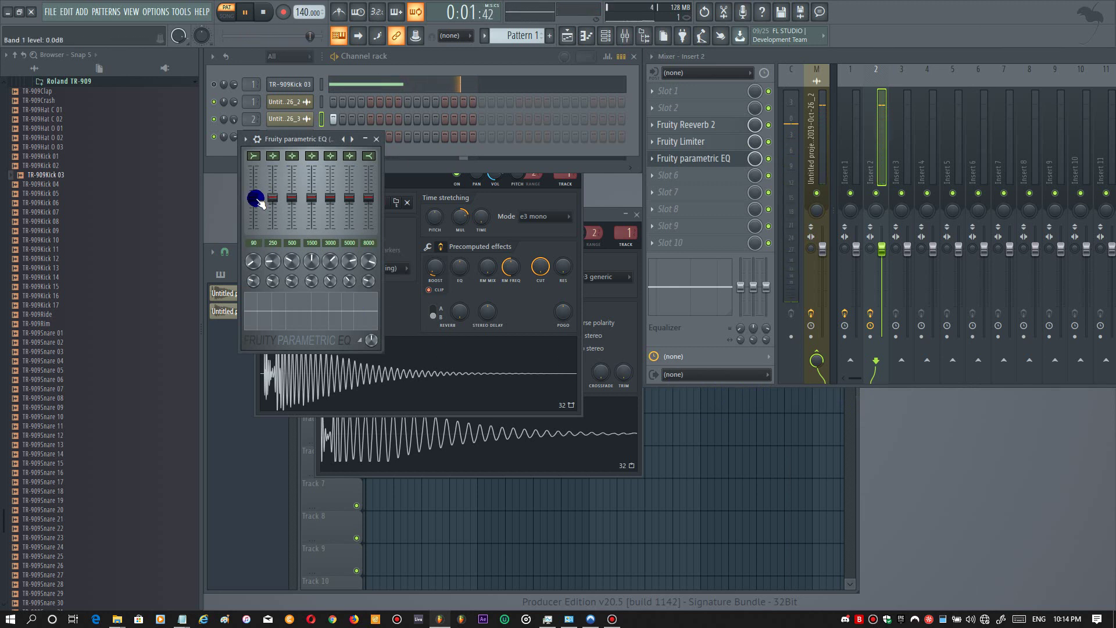
mouse_move(254, 197)
left_mouse_down()
mouse_move(254, 175)
mouse_move(259, 212)
left_mouse_up()
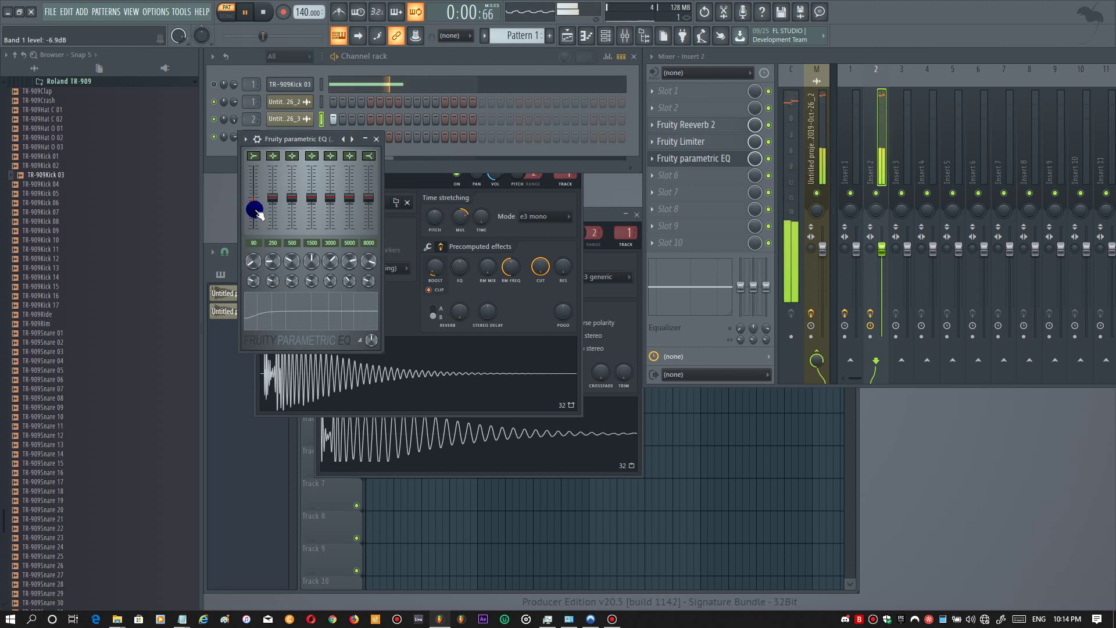
left_click(378, 140)
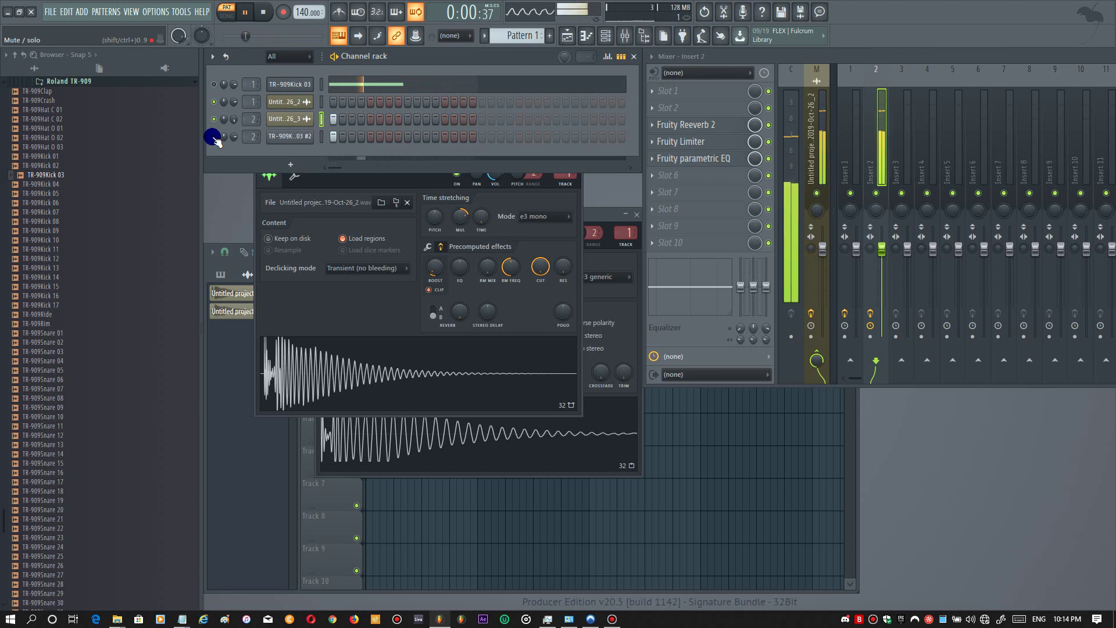
- Set the time stretching mode of the TR-909Kick 03 #2 channel to e3 mono and close its channel window
left_click(290, 136)
left_click(577, 247)
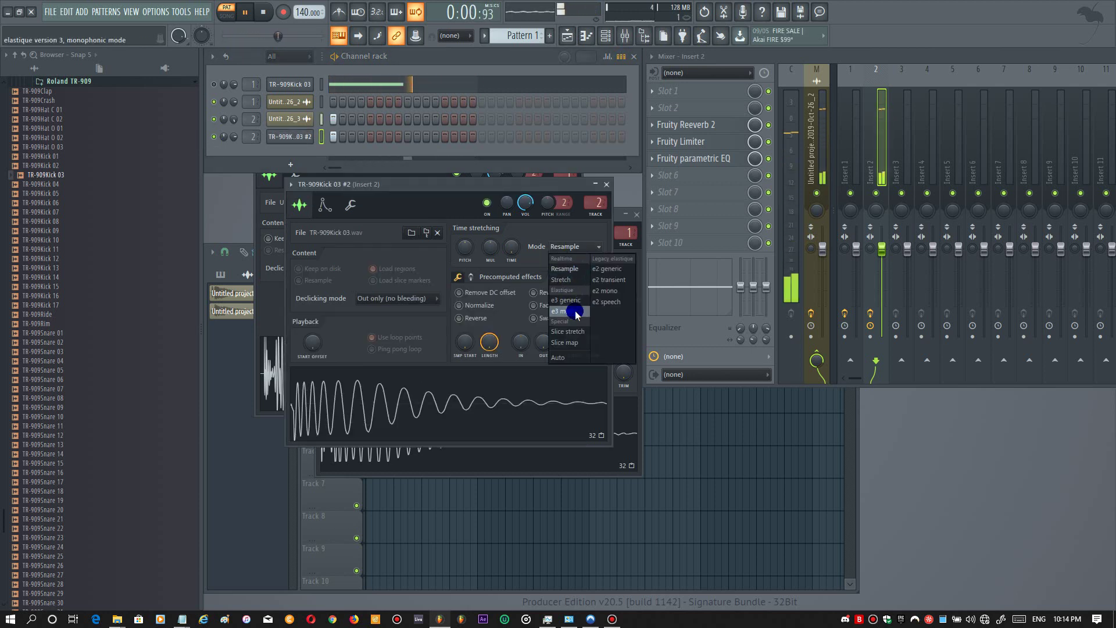
left_click(569, 309)
left_click(606, 184)
left_click(214, 137)
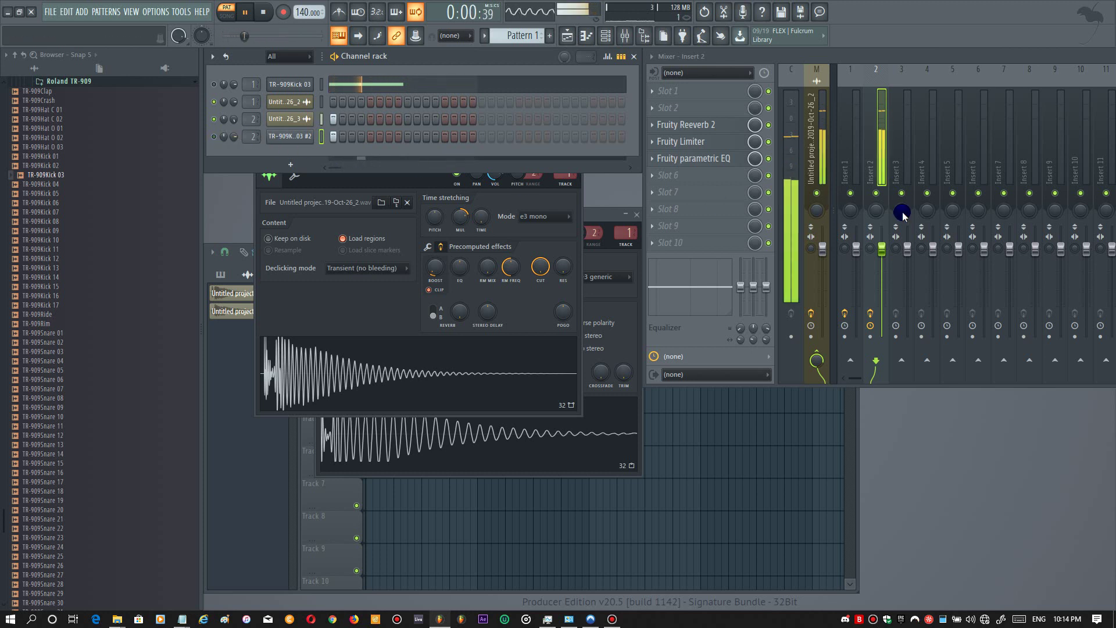
- Open Edison from effect slot 4 of the Master track and clear its existing sample
left_click(815, 152)
left_click(680, 142)
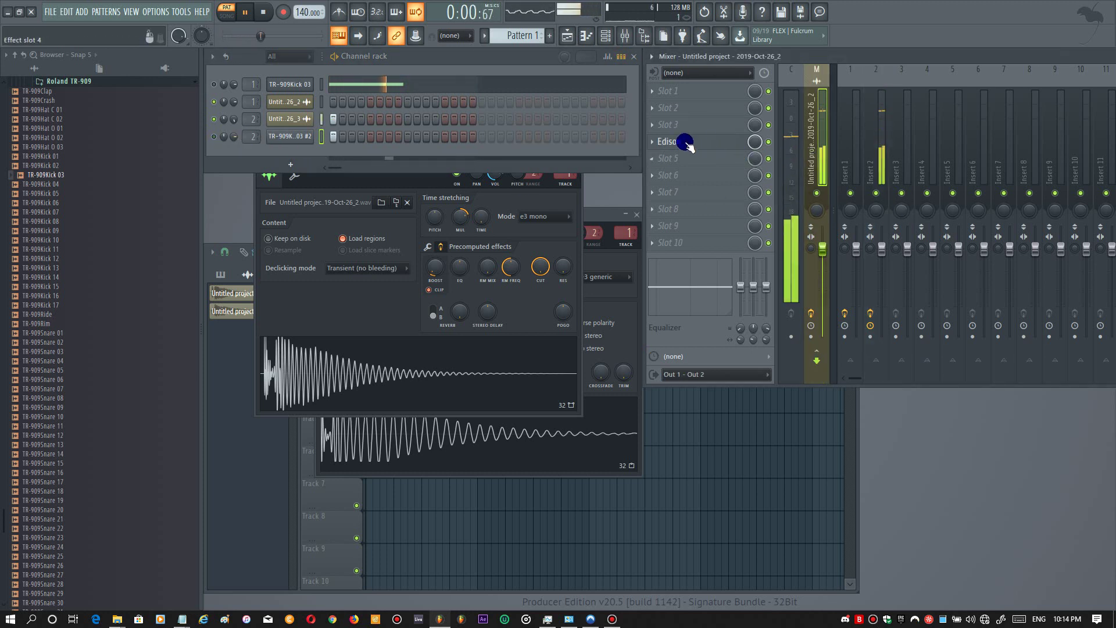
left_click(313, 234)
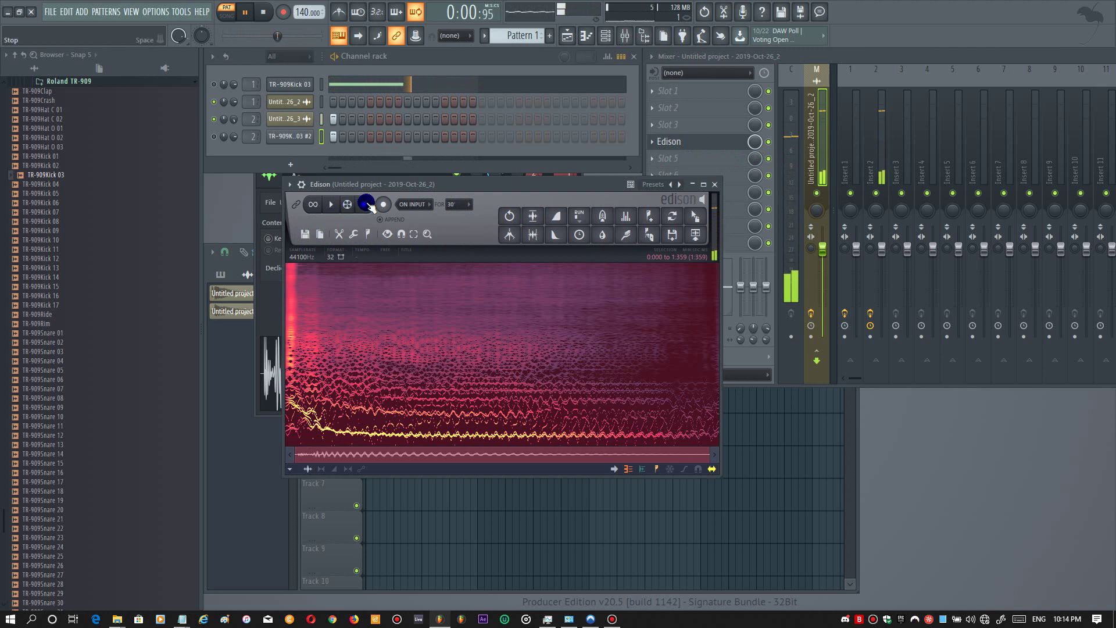
left_click(303, 235)
left_click(318, 254)
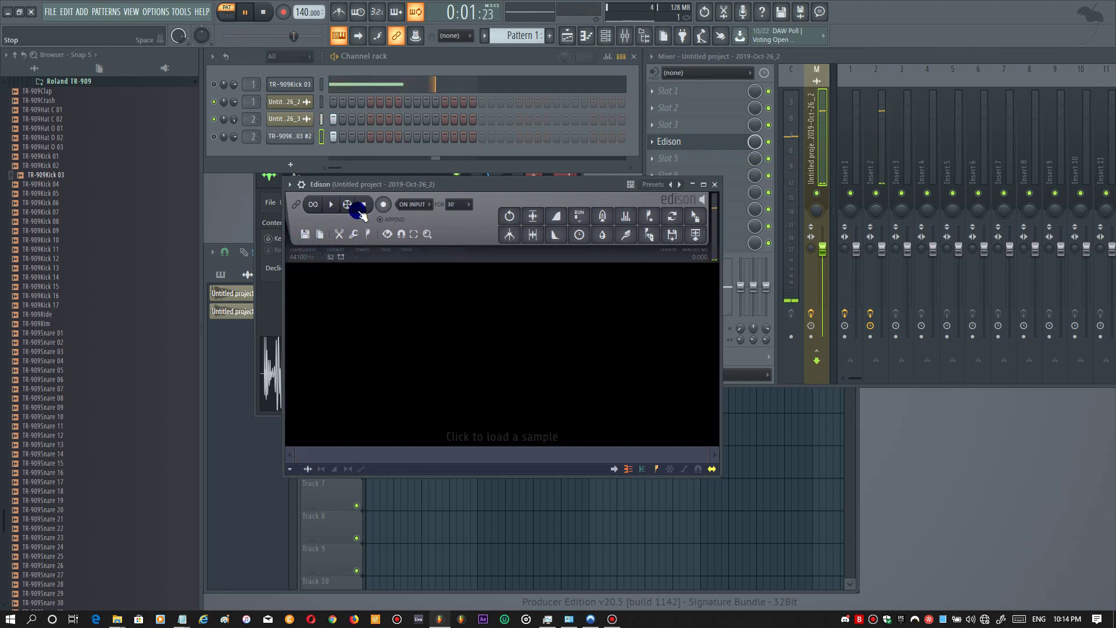
- Record the looping layered kick pattern into Edison, and stop the recording and playback after a few hits
left_click(383, 204)
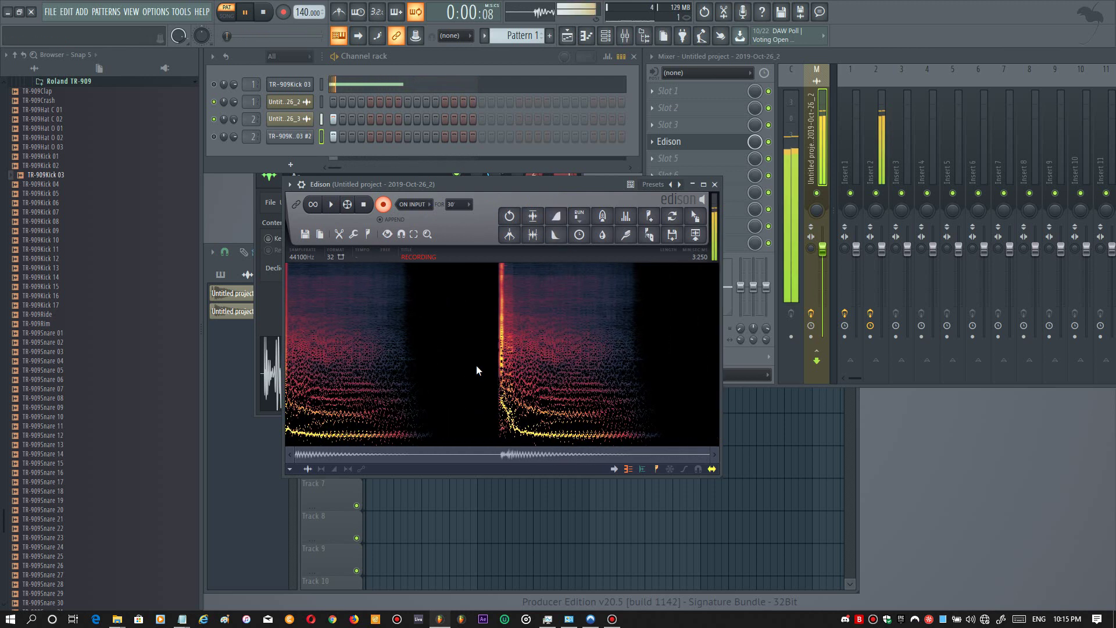
key("space")
left_click(263, 12)
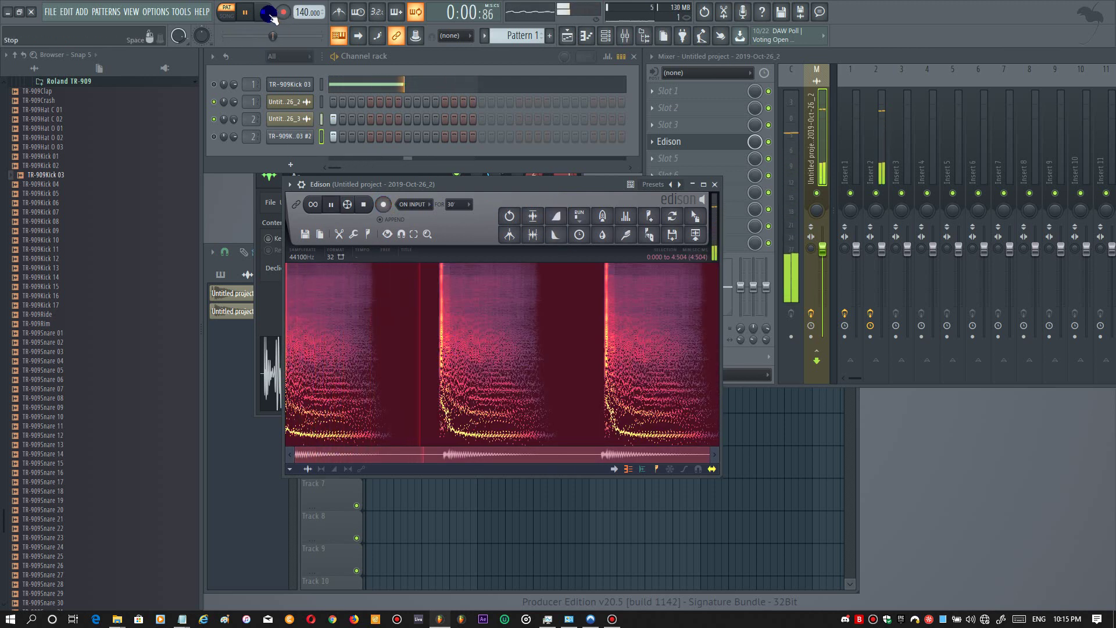
- Isolate the second recorded kick in Edison by cutting it, deleting the remaining audio, and pasting the hit back
left_click(439, 358)
left_click_drag(535, 363, 440, 356)
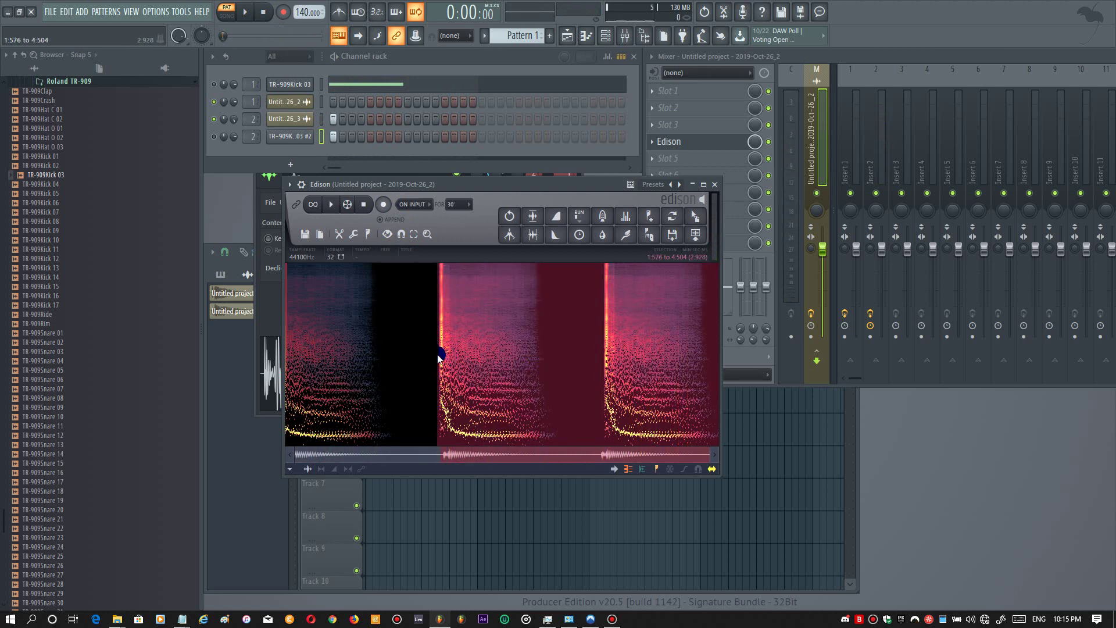
left_click_drag(591, 370, 546, 386)
key("ctrl+x")
key("ctrl+a")
key("Delete")
key("ctrl+v")
- Trim the 0.015-second gap before the kick by cutting the rest, deleting the gap, pasting back, and playing it
left_click_drag(288, 380, 291, 380)
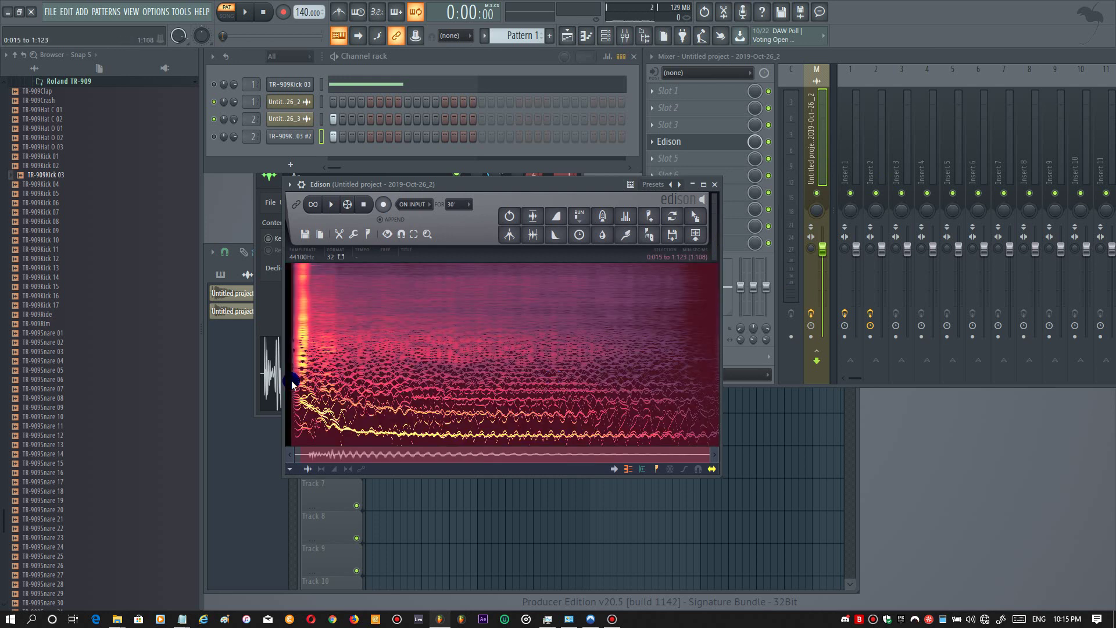
key("ctrl+x")
key("ctrl+a")
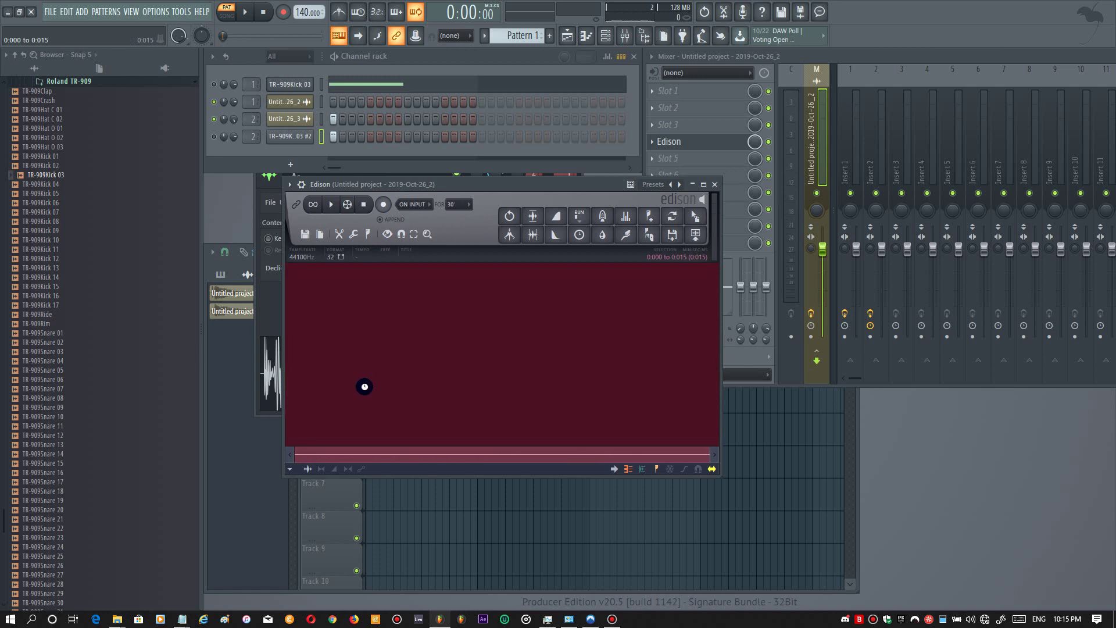
key("Delete")
key("ctrl+v")
key("space")
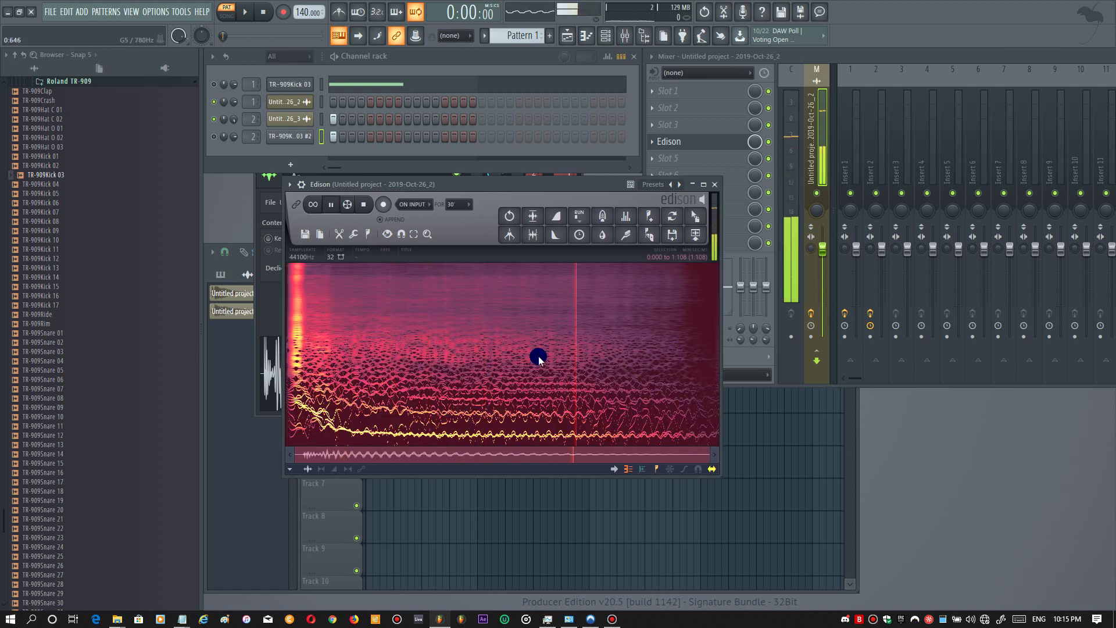
- Send the trimmed kick to the playlist as an audio clip and set the new clip channel's stretching mode to Stretch
left_click(357, 234)
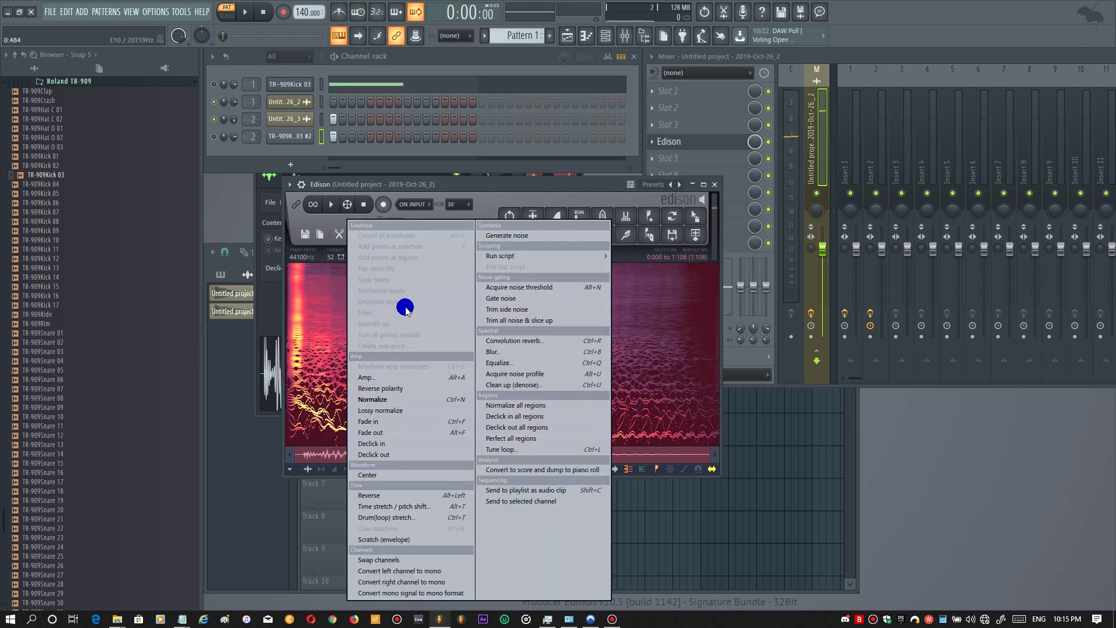
left_click(543, 491)
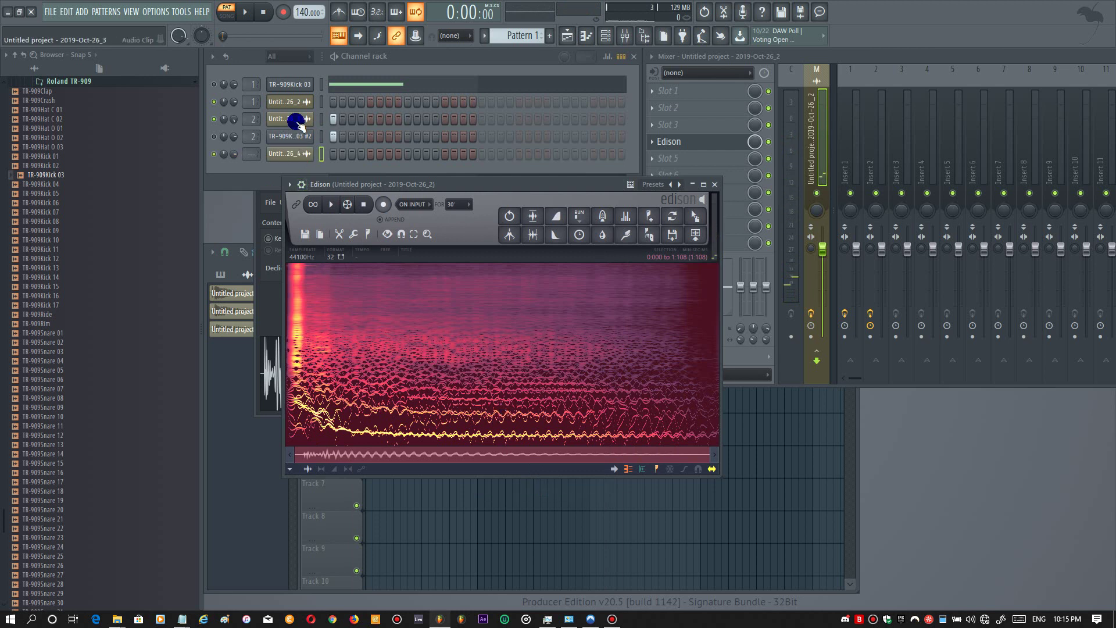
left_click(297, 122)
left_click(258, 177)
left_click(294, 154)
left_click(434, 437)
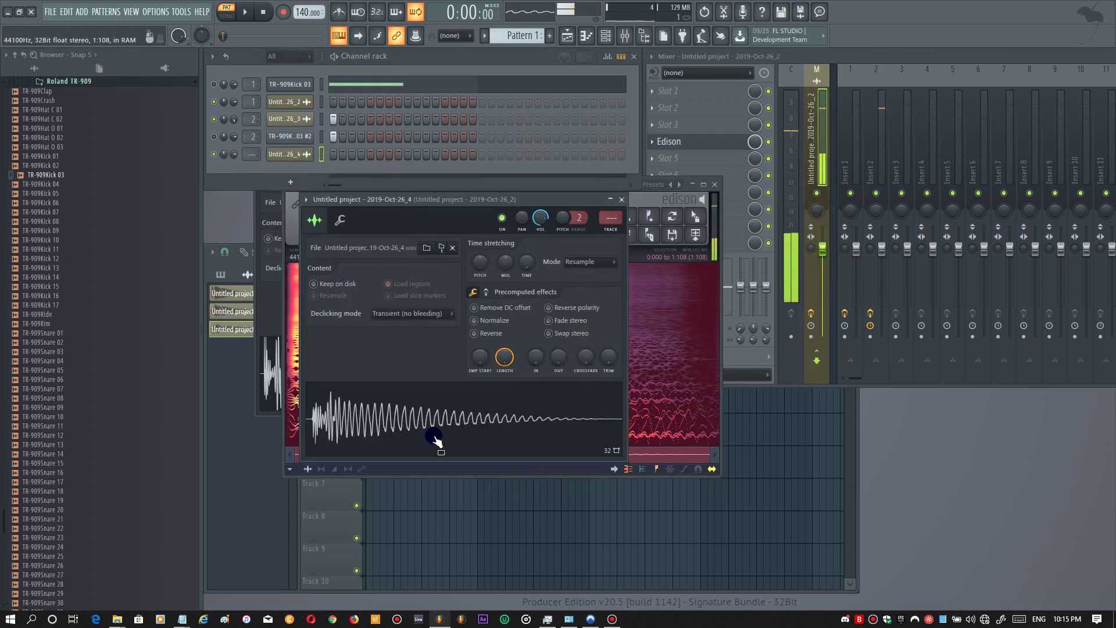
left_click(451, 417)
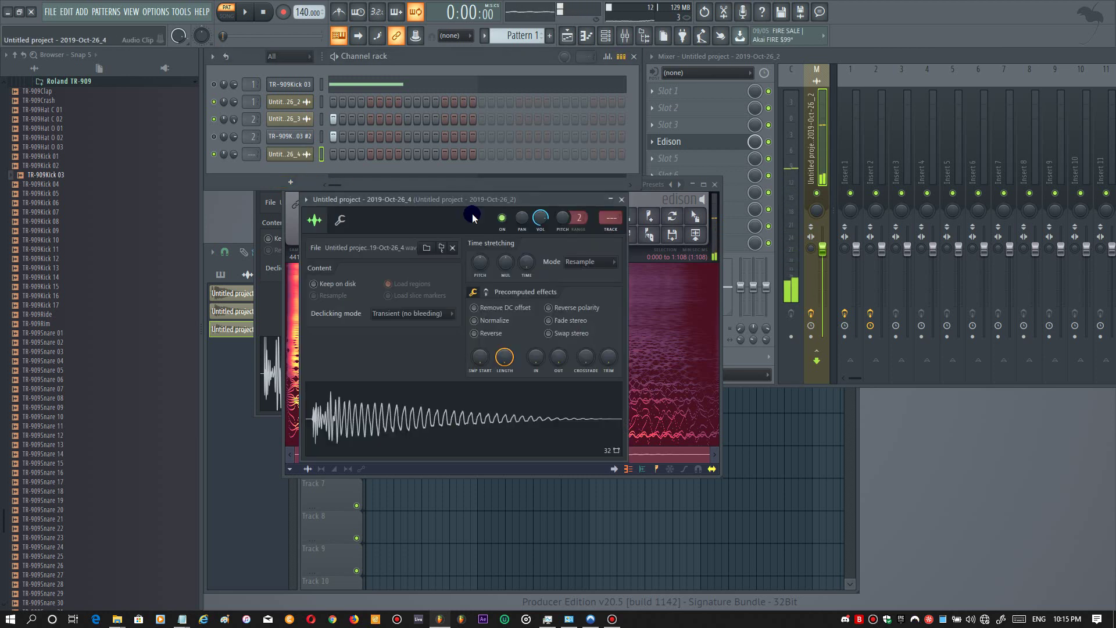
left_click(603, 262)
left_click(597, 297)
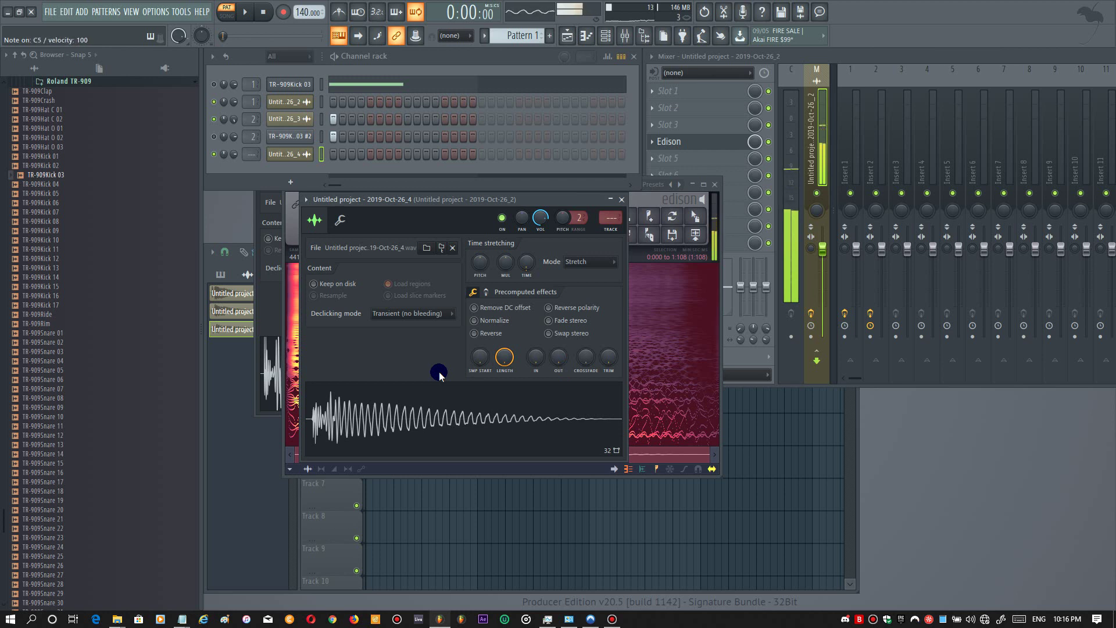
- Remove the first-step hits from the two Insert 2 kick channels and audition the 2019-Oct-26_3 and 2019-Oct-26_4 clips for comparison
right_click(334, 140)
right_click(334, 120)
left_click(322, 120)
key("z")
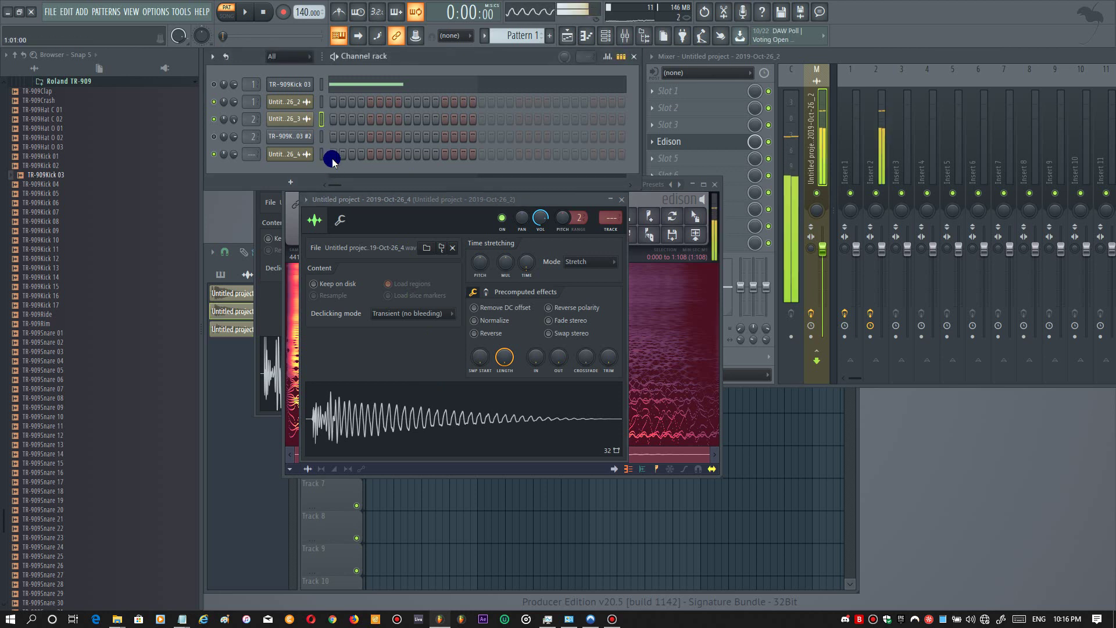
left_click(300, 153)
left_click(301, 152)
key("z")
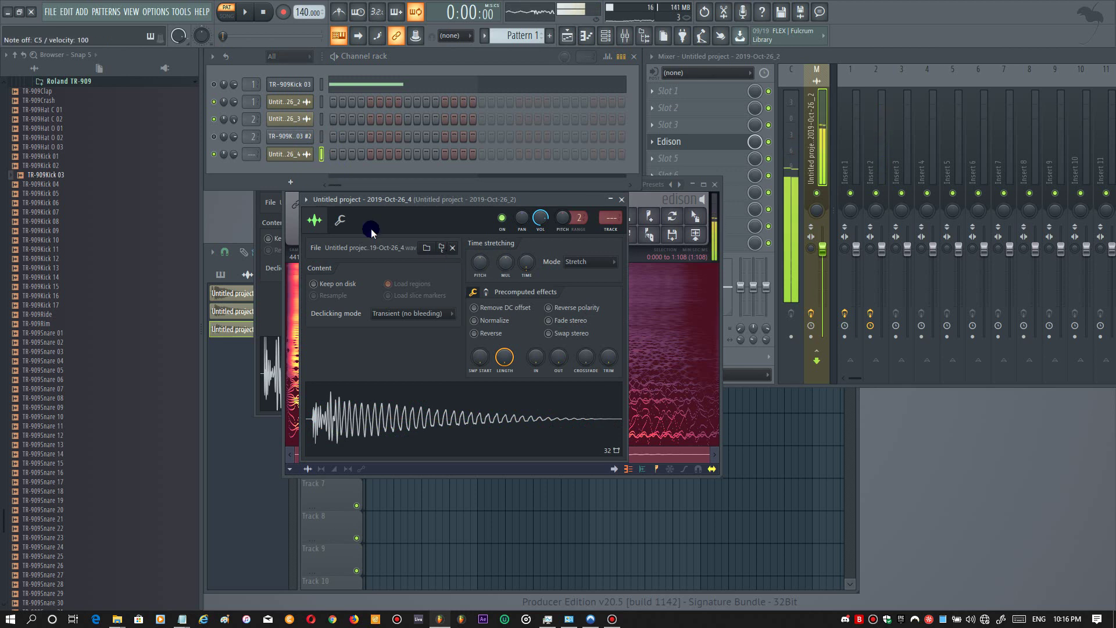
- Try the Stretch and Auto time stretching modes on the 2019-Oct-26_3 clip, and return it to Resample
left_click(297, 127)
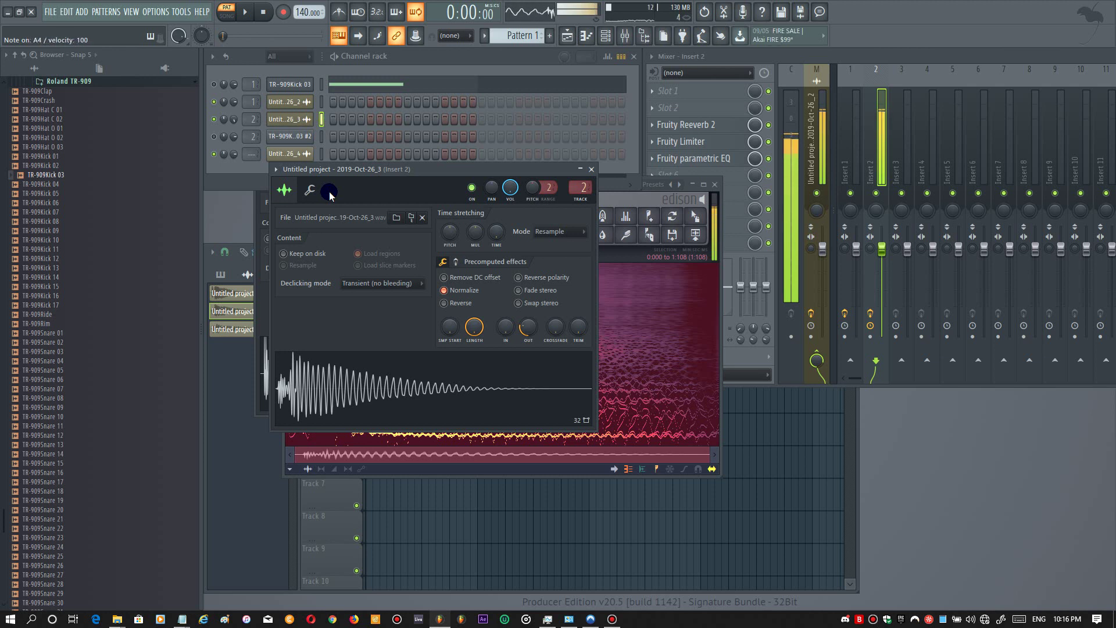
left_click(559, 231)
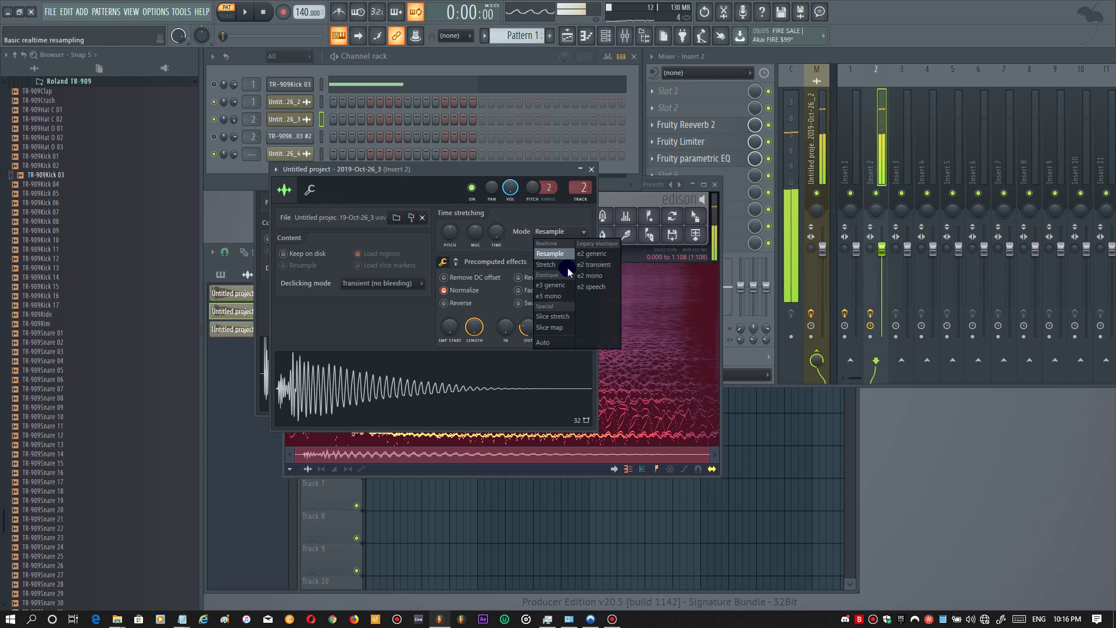
left_click(556, 263)
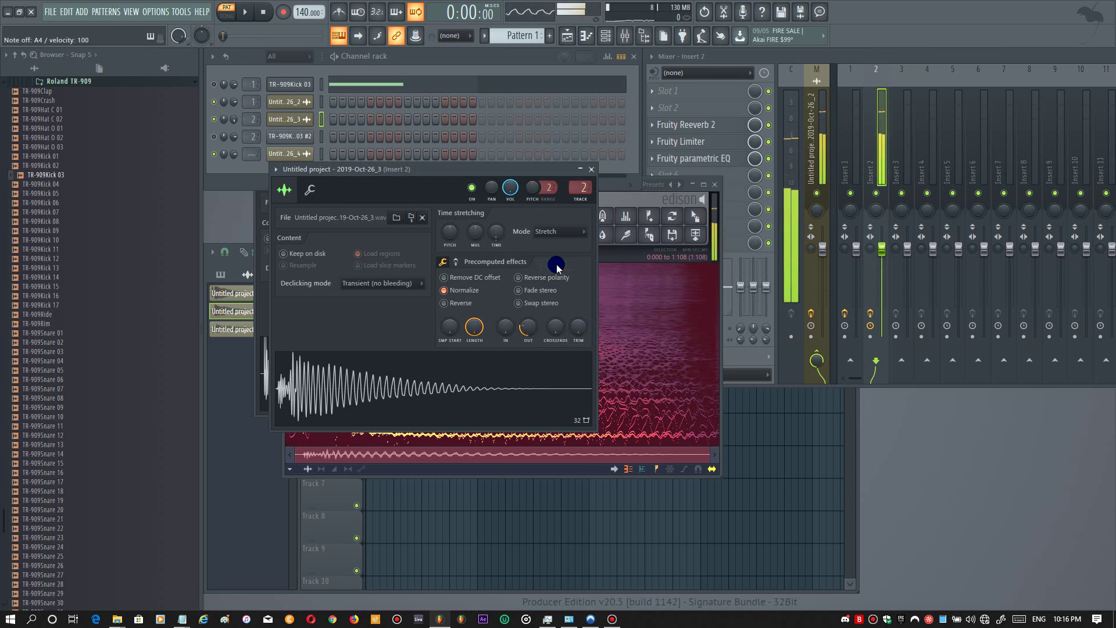
left_click(565, 230)
left_click(542, 342)
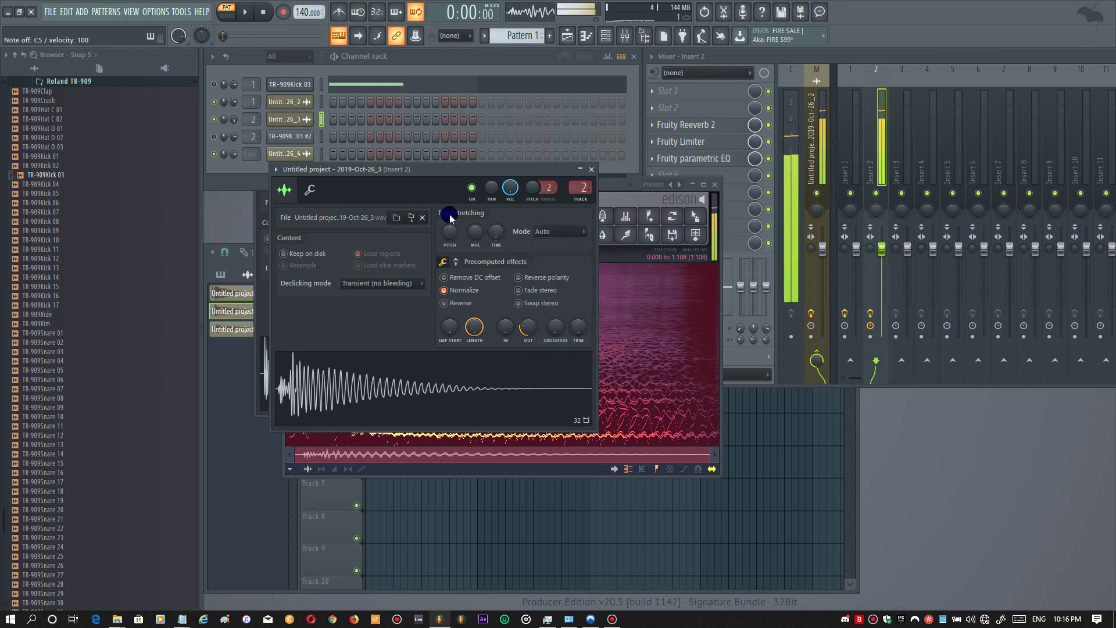
left_click(558, 235)
left_click(549, 253)
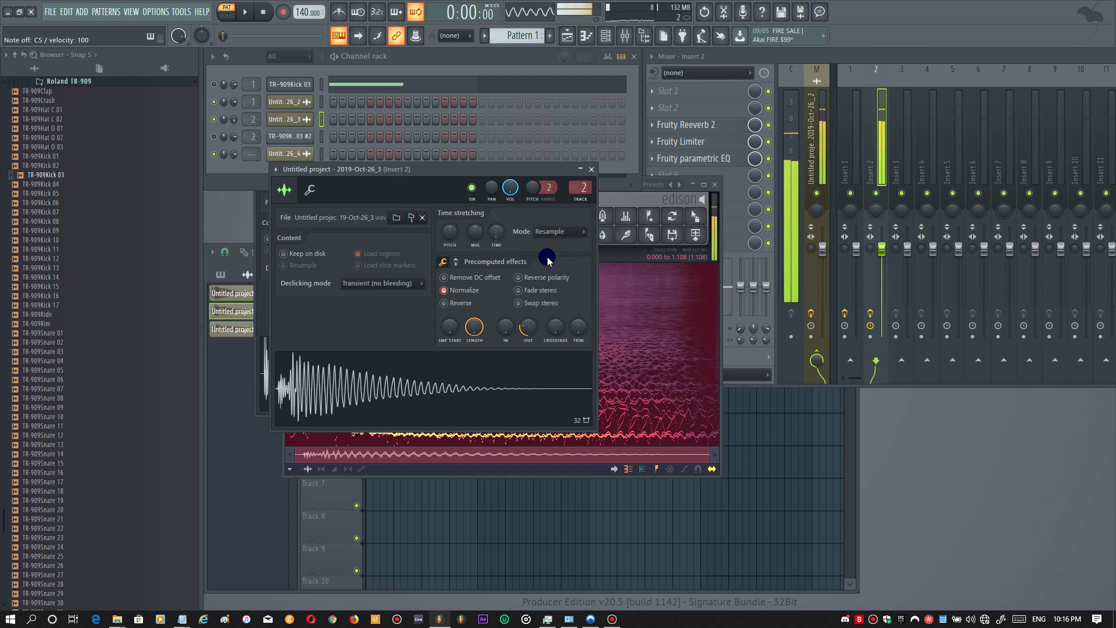